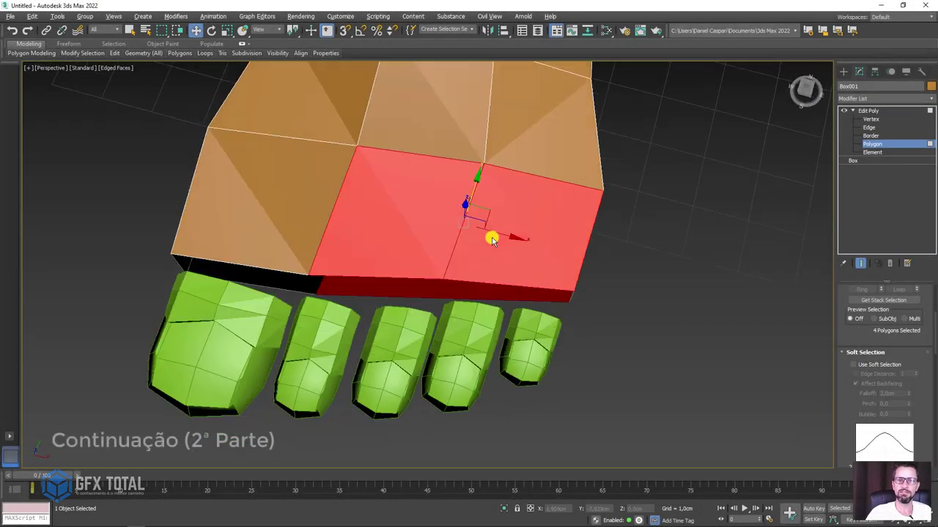
# - Add more front polygons to the selection, including two on the foot's top
pyautogui.keyDown('alt'); pyautogui.moveTo(492, 239); pyautogui.dragTo(524, 256, button='middle'); pyautogui.keyUp('alt')
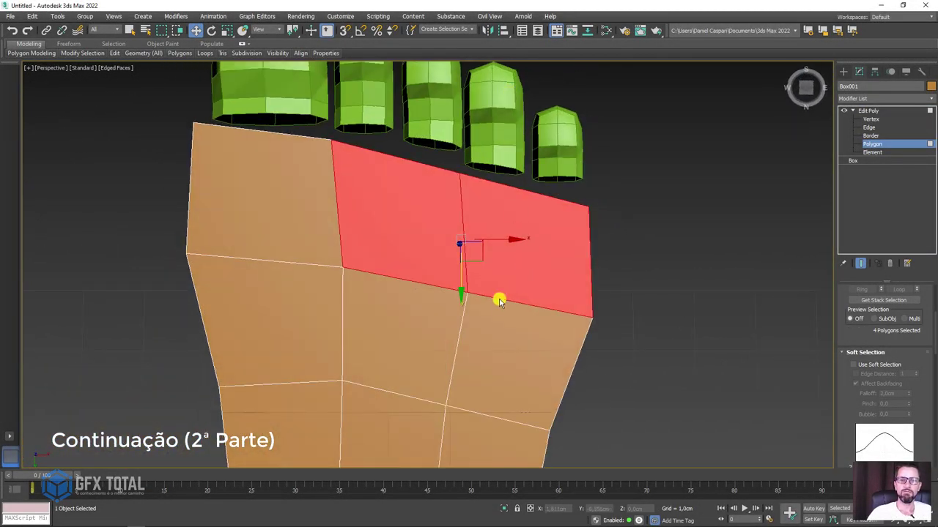
pyautogui.keyDown('ctrl'); pyautogui.click(498, 303); pyautogui.keyUp('ctrl')
pyautogui.keyDown('ctrl'); pyautogui.click(425, 307); pyautogui.keyUp('ctrl')
pyautogui.moveTo(465, 211)
pyautogui.keyDown('alt'); pyautogui.mouseDown(button='middle')
pyautogui.moveTo(500, 203)
pyautogui.moveTo(500, 274)
pyautogui.moveTo(496, 226)
pyautogui.moveTo(534, 225)
pyautogui.moveTo(467, 310)
pyautogui.moveTo(463, 334)
pyautogui.mouseUp(button='middle'); pyautogui.keyUp('alt')
pyautogui.keyDown('ctrl'); pyautogui.click(498, 203); pyautogui.keyUp('ctrl')
pyautogui.keyDown('ctrl'); pyautogui.click(454, 203); pyautogui.keyUp('ctrl')
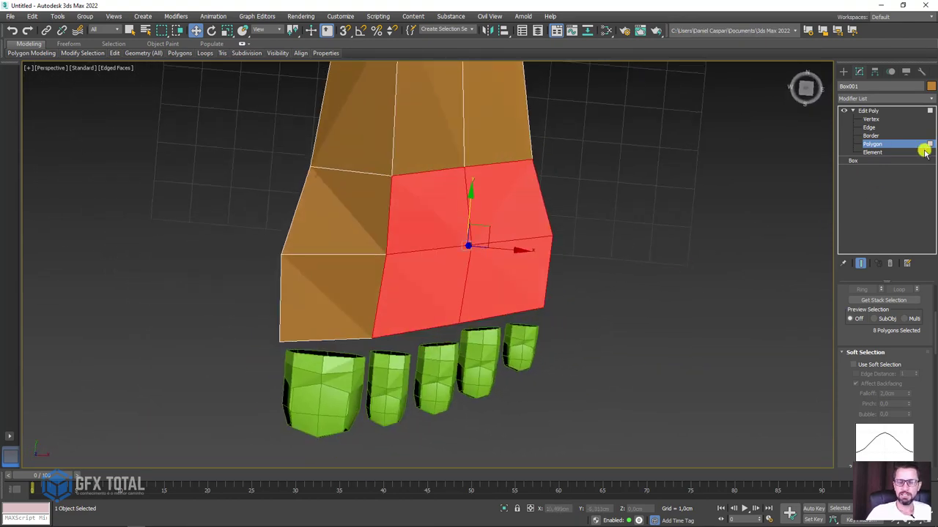
# - Shift-drag the foot's front border down toward the toes to add a row of faces
pyautogui.click(870, 136)
pyautogui.click(478, 342)
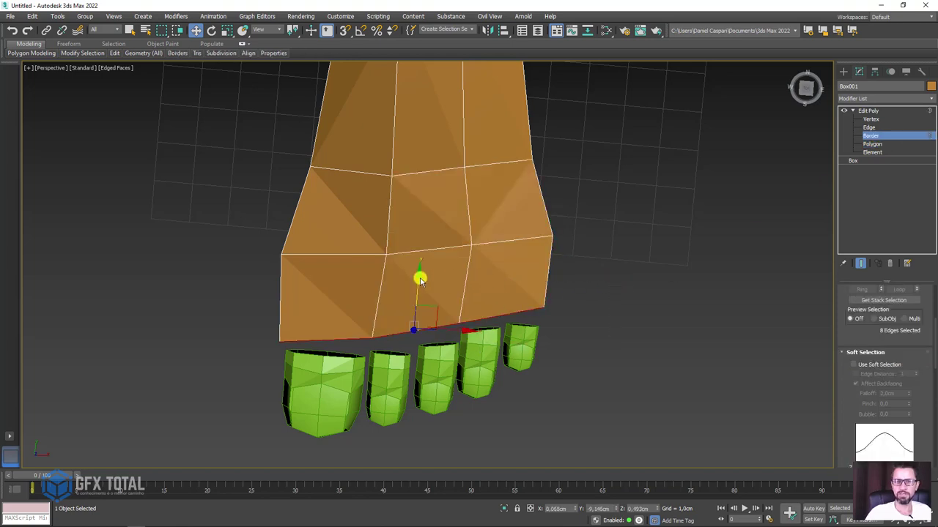
pyautogui.moveTo(418, 314); pyautogui.dragTo(414, 350)
# - Back at Polygon level, add the bottom row to select all 12 front polygons
pyautogui.click(871, 145)
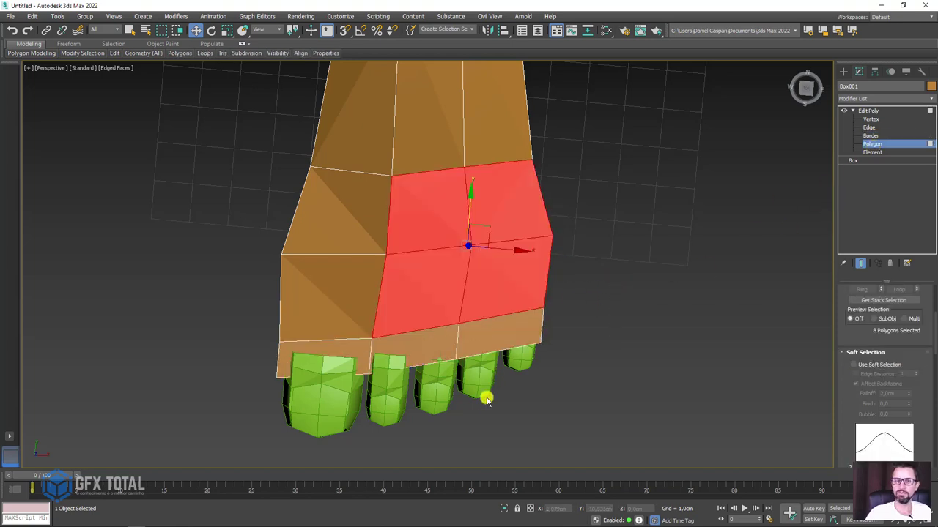
pyautogui.keyDown('ctrl'); pyautogui.click(457, 362); pyautogui.keyUp('ctrl')
pyautogui.moveTo(503, 335)
pyautogui.keyDown('alt'); pyautogui.mouseDown(button='middle')
pyautogui.moveTo(504, 209)
pyautogui.moveTo(519, 335)
pyautogui.mouseUp(button='middle'); pyautogui.keyUp('alt')
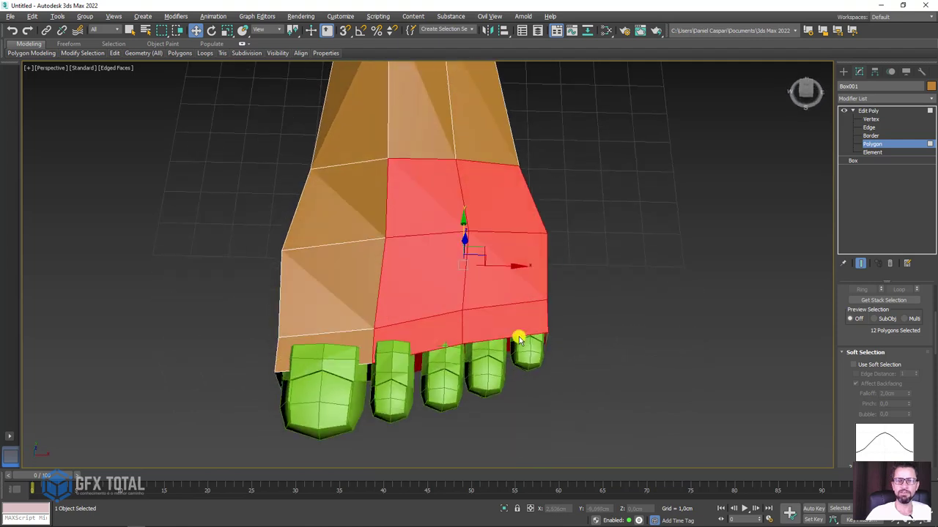
pyautogui.scroll(2, 479, 311)
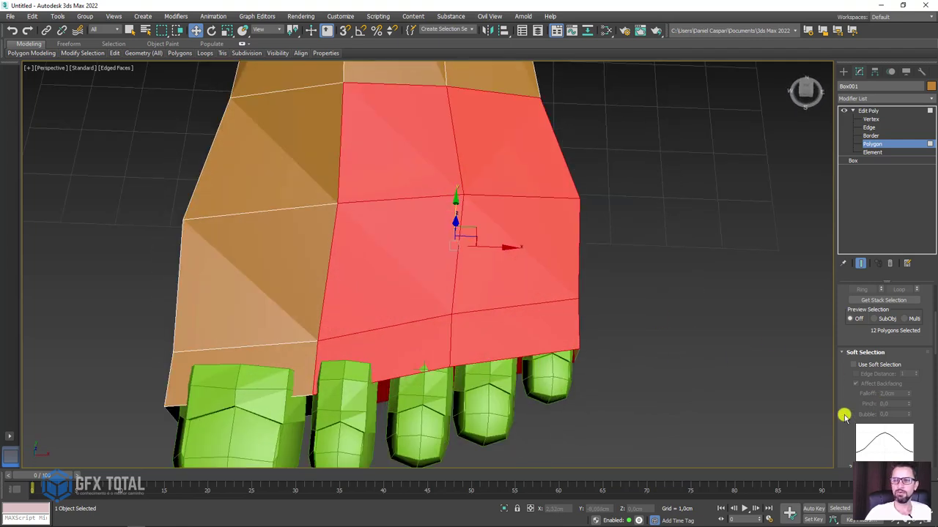
pyautogui.scroll(-2, 839, 342)
pyautogui.click(843, 323)
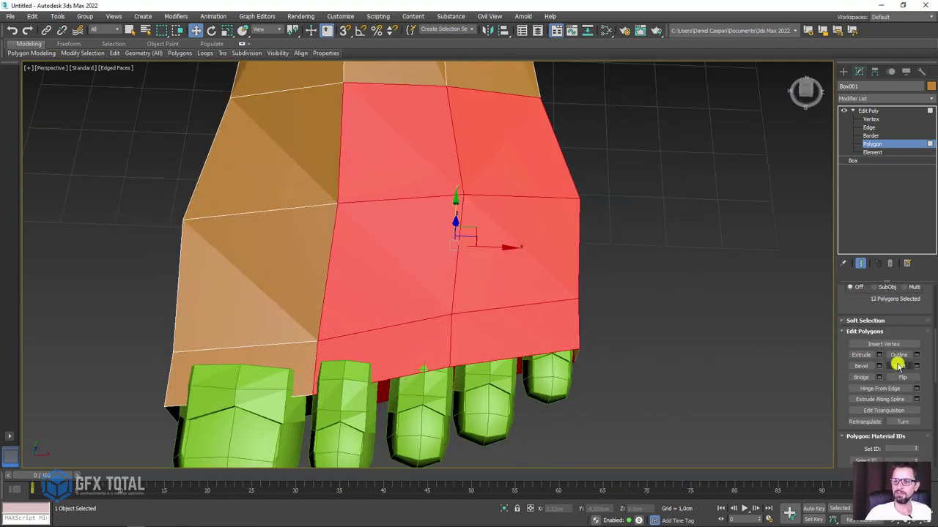
# - Inset the 12 selected front polygons to form a surrounding ring of faces
pyautogui.click(898, 364)
pyautogui.moveTo(555, 330); pyautogui.dragTo(543, 296)
pyautogui.press('w')
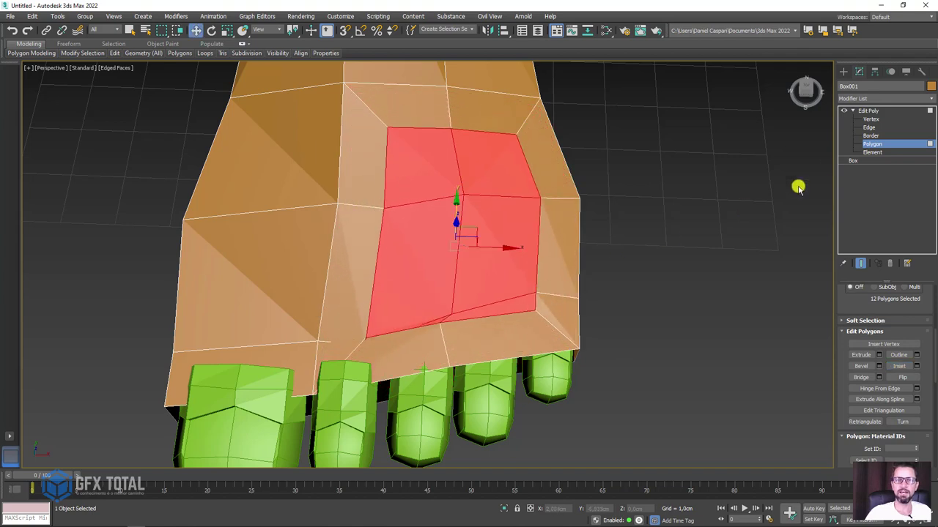
# - Delete the bottom faces to open a hole at the front and select its border
pyautogui.click(885, 135)
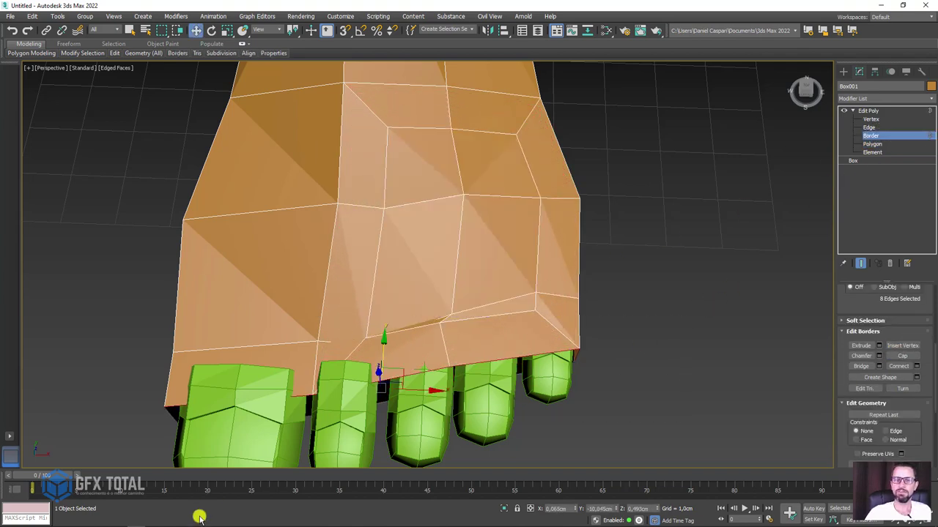
pyautogui.press('Delete')
pyautogui.keyDown('alt'); pyautogui.moveTo(623, 340); pyautogui.dragTo(603, 368, button='middle'); pyautogui.keyUp('alt')
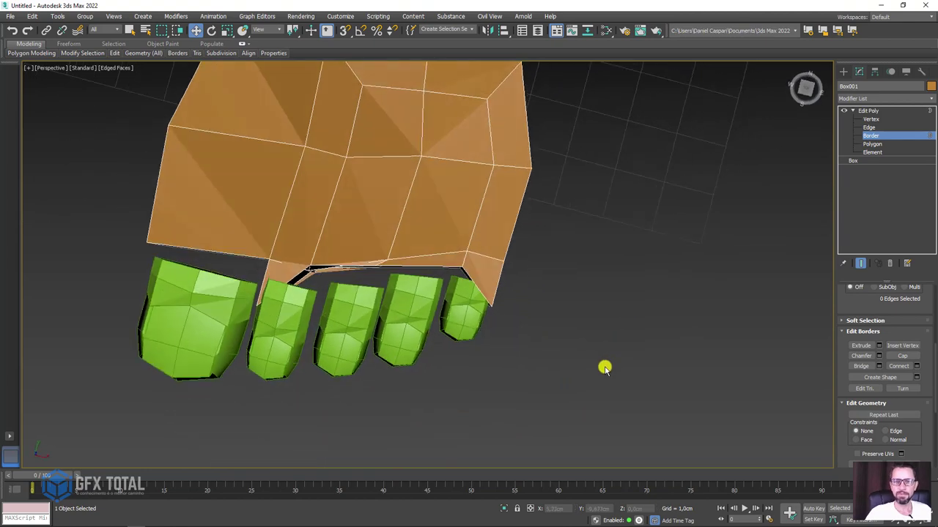
pyautogui.hotkey('ctrl', 'a')
pyautogui.scroll(2, 487, 323)
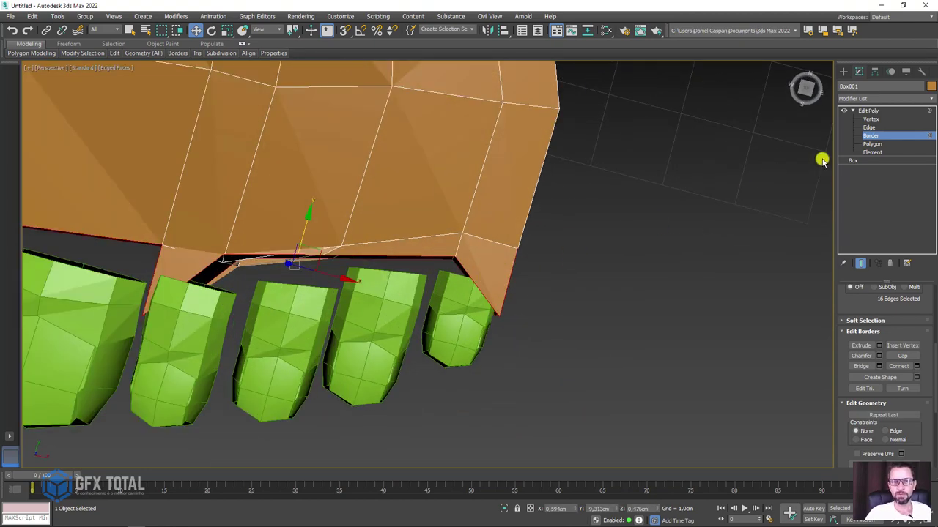
pyautogui.keyDown('ctrl'); pyautogui.click(872, 144); pyautogui.keyUp('ctrl')
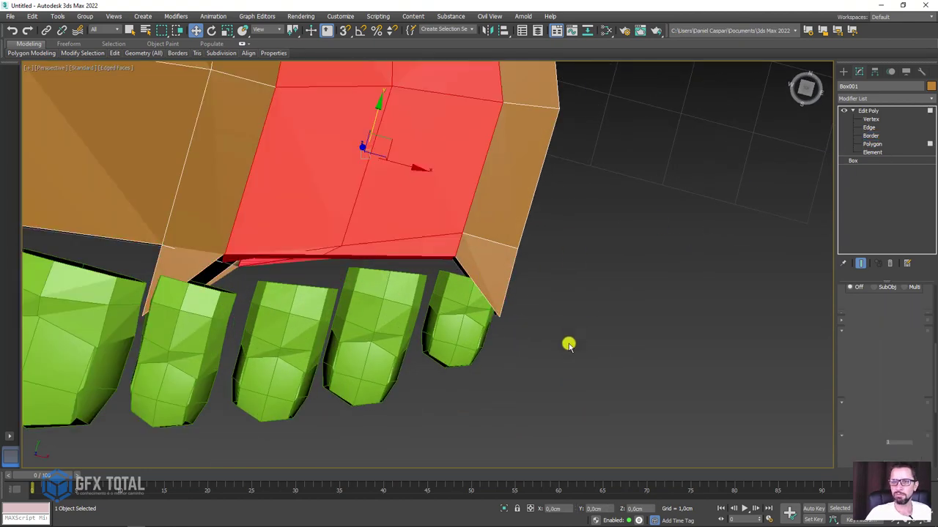
# - Isolate the foot, then select and delete the 8 stray flap polygons under its front
pyautogui.click(503, 509)
pyautogui.keyDown('alt'); pyautogui.moveTo(511, 411); pyautogui.dragTo(586, 270, button='middle'); pyautogui.keyUp('alt')
pyautogui.scroll(-3, 586, 270)
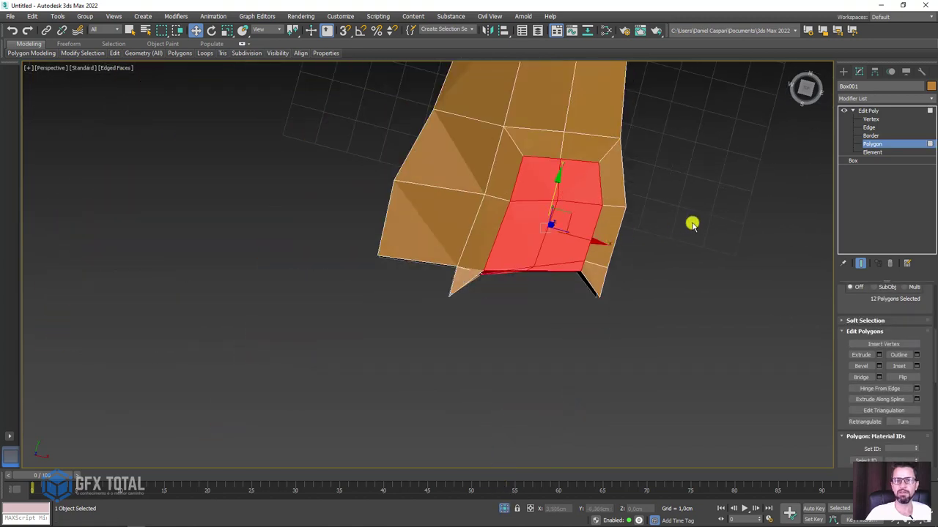
pyautogui.moveTo(415, 171)
pyautogui.mouseDown()
pyautogui.moveTo(320, 156)
pyautogui.moveTo(668, 324)
pyautogui.mouseUp()
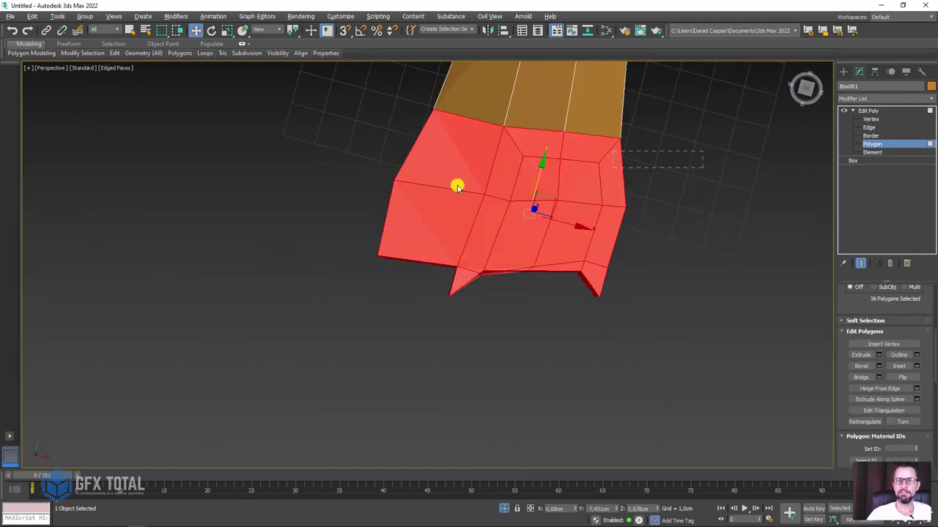
pyautogui.hotkey('ctrl', 'z')
pyautogui.moveTo(314, 220)
pyautogui.keyDown('alt'); pyautogui.mouseDown(button='middle')
pyautogui.moveTo(418, 247)
pyautogui.moveTo(430, 194)
pyautogui.mouseUp(button='middle'); pyautogui.keyUp('alt')
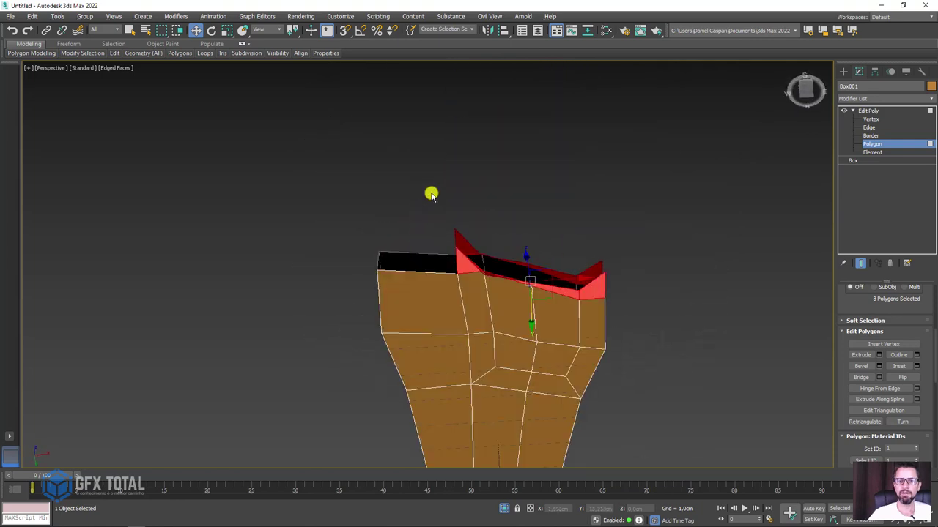
pyautogui.click(541, 237)
pyautogui.moveTo(559, 213)
pyautogui.keyDown('alt'); pyautogui.mouseDown(button='middle')
pyautogui.moveTo(564, 289)
pyautogui.moveTo(562, 115)
pyautogui.moveTo(557, 189)
pyautogui.mouseUp(button='middle'); pyautogui.keyUp('alt')
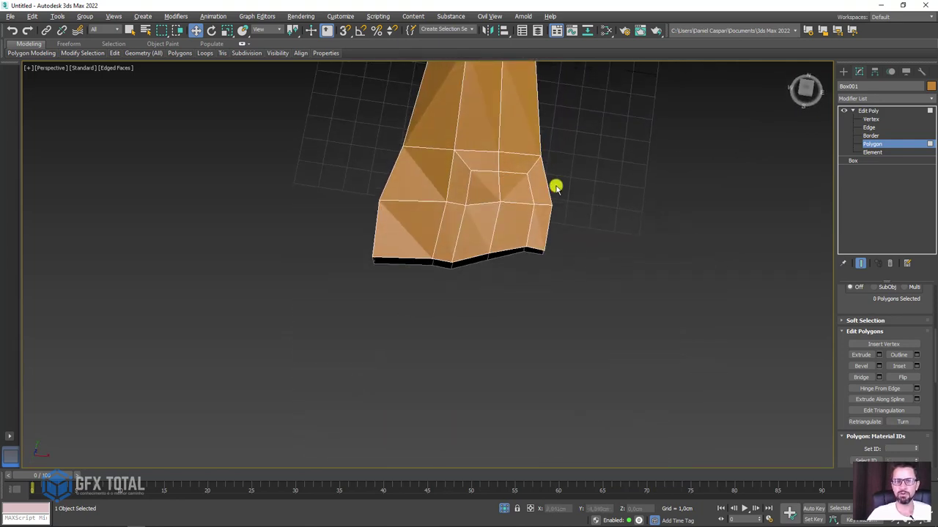
pyautogui.click(866, 119)
pyautogui.scroll(3, 459, 270)
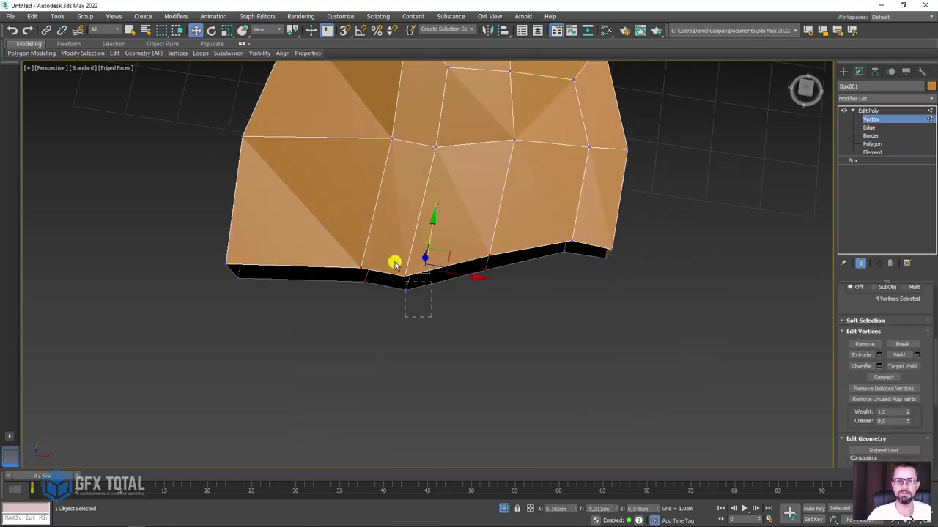
# - Move the bottom-edge corner vertex down and raise a top vertex to smooth the front
pyautogui.moveTo(395, 264); pyautogui.dragTo(410, 265)
pyautogui.keyDown('alt'); pyautogui.moveTo(410, 265); pyautogui.dragTo(422, 264, button='middle'); pyautogui.keyUp('alt')
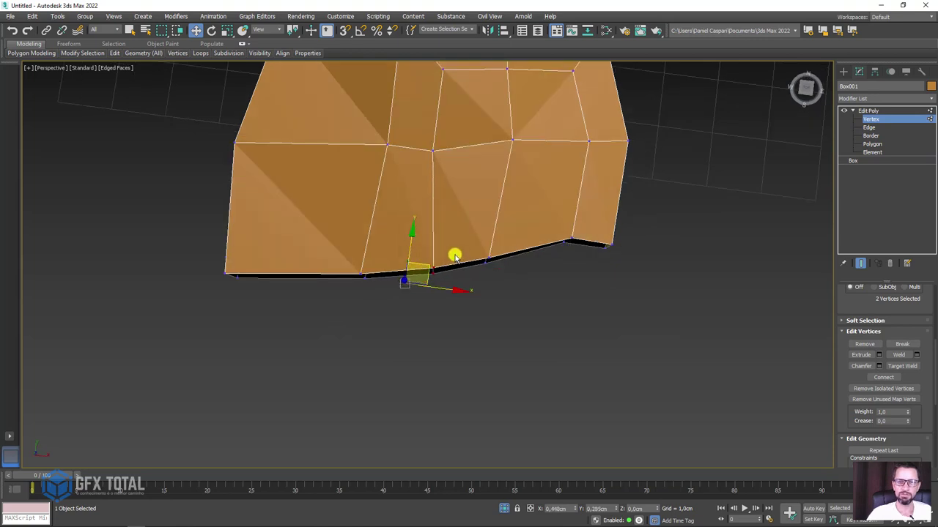
pyautogui.moveTo(582, 261)
pyautogui.mouseDown()
pyautogui.moveTo(561, 229)
pyautogui.moveTo(579, 243)
pyautogui.mouseUp()
pyautogui.moveTo(513, 298)
pyautogui.mouseDown()
pyautogui.moveTo(476, 245)
pyautogui.moveTo(532, 197)
pyautogui.mouseUp()
pyautogui.moveTo(439, 157); pyautogui.dragTo(447, 144)
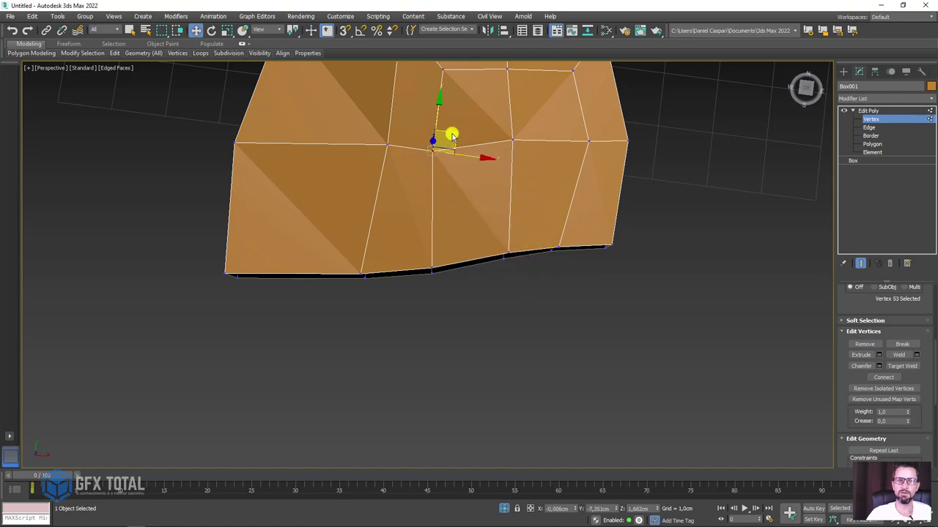
# - Orbit under the foot to check it against the toes, then isolate the foot again
pyautogui.moveTo(465, 124)
pyautogui.keyDown('alt'); pyautogui.mouseDown(button='middle')
pyautogui.moveTo(513, 201)
pyautogui.moveTo(519, 84)
pyautogui.moveTo(584, 117)
pyautogui.moveTo(510, 239)
pyautogui.moveTo(550, 209)
pyautogui.moveTo(513, 243)
pyautogui.moveTo(488, 318)
pyautogui.mouseUp(button='middle'); pyautogui.keyUp('alt')
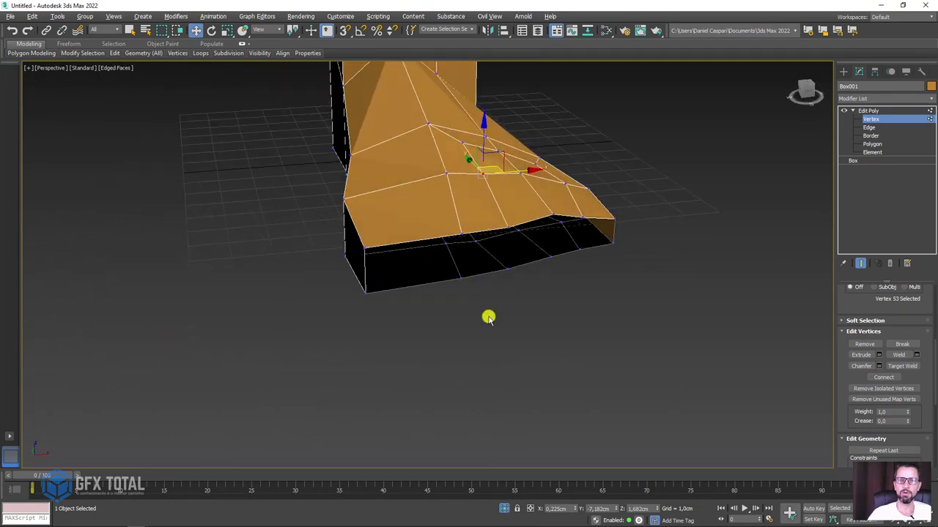
pyautogui.moveTo(510, 509)
pyautogui.keyDown('alt'); pyautogui.mouseDown(button='middle')
pyautogui.moveTo(510, 356)
pyautogui.moveTo(588, 366)
pyautogui.moveTo(586, 346)
pyautogui.mouseUp(button='middle'); pyautogui.keyUp('alt')
pyautogui.scroll(3, 295, 358)
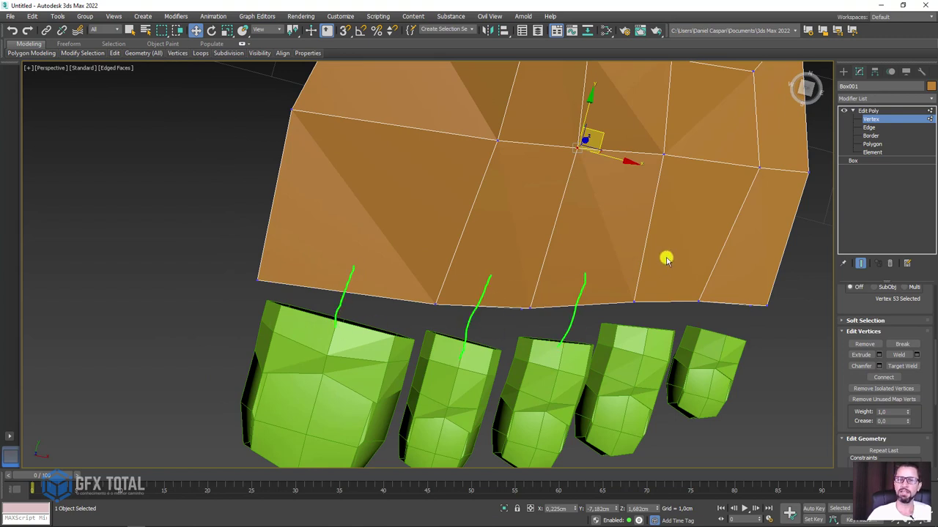
pyautogui.moveTo(523, 352)
pyautogui.keyDown('alt'); pyautogui.mouseDown(button='middle')
pyautogui.moveTo(571, 285)
pyautogui.moveTo(502, 291)
pyautogui.moveTo(459, 277)
pyautogui.mouseUp(button='middle'); pyautogui.keyUp('alt')
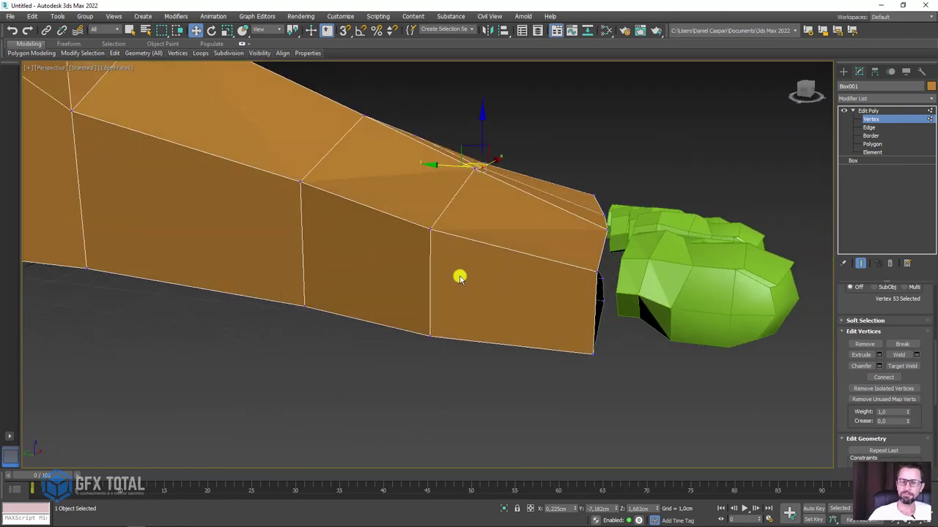
pyautogui.click(505, 508)
pyautogui.scroll(-3, 621, 402)
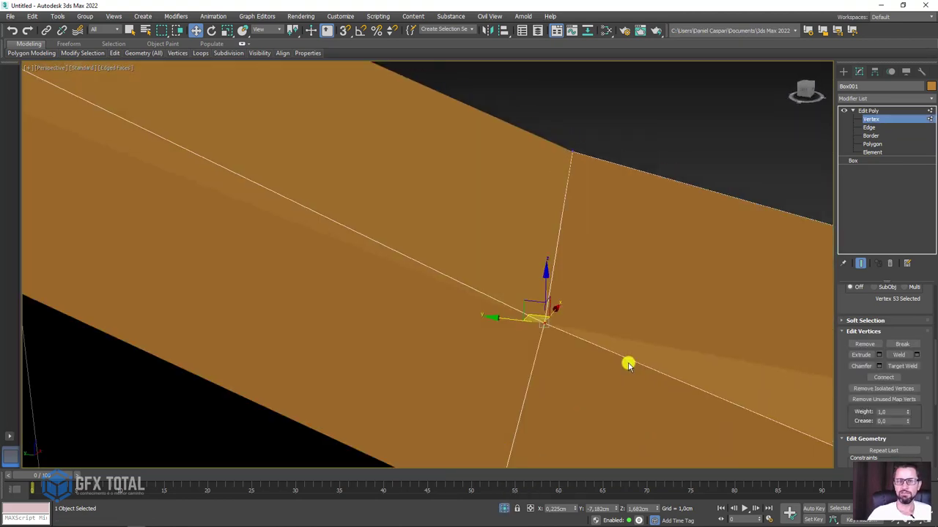
pyautogui.scroll(-3, 626, 362)
pyautogui.scroll(-5, 626, 377)
pyautogui.keyDown('alt'); pyautogui.moveTo(675, 399); pyautogui.dragTo(418, 262, button='middle'); pyautogui.keyUp('alt')
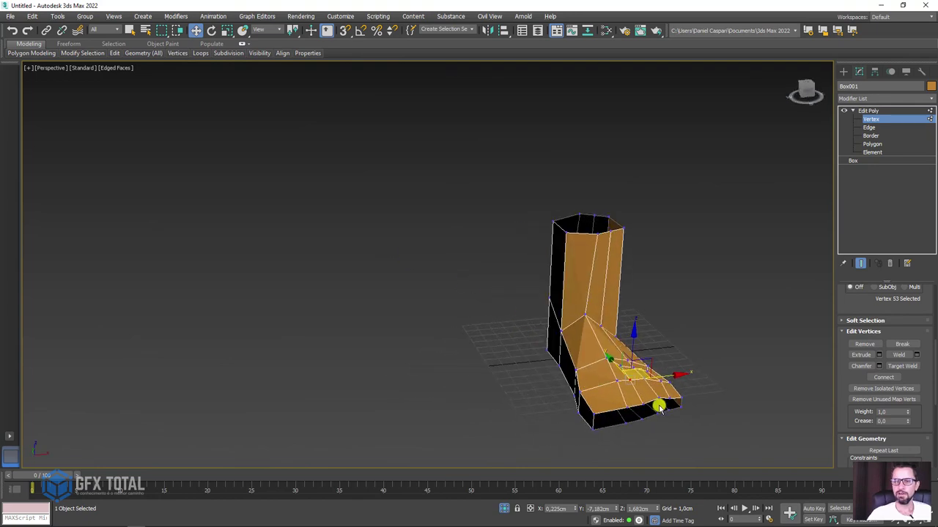
pyautogui.scroll(3, 659, 403)
pyautogui.scroll(2, 554, 309)
# - Select the open border under the foot's front and Bridge its rim edges to close the gap
pyautogui.press('3')
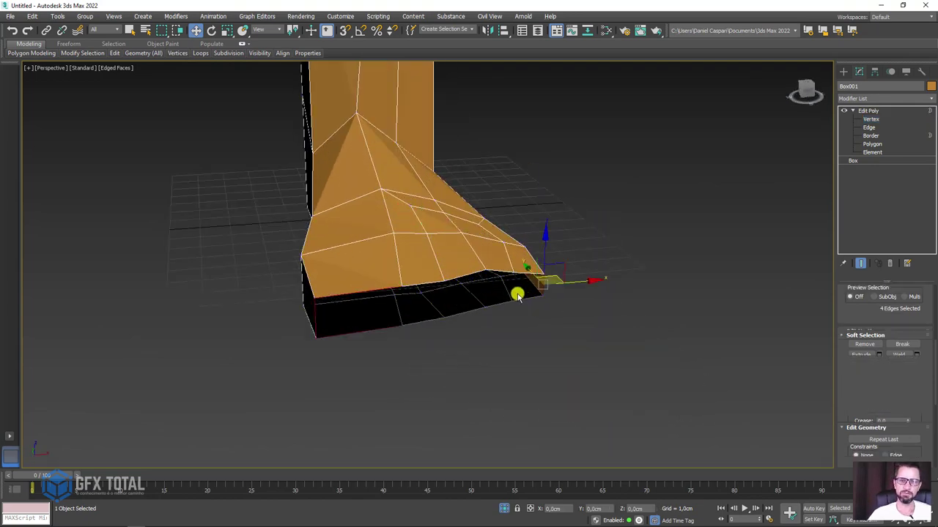
pyautogui.click(509, 275)
pyautogui.keyDown('alt'); pyautogui.moveTo(592, 324); pyautogui.dragTo(571, 293, button='middle'); pyautogui.keyUp('alt')
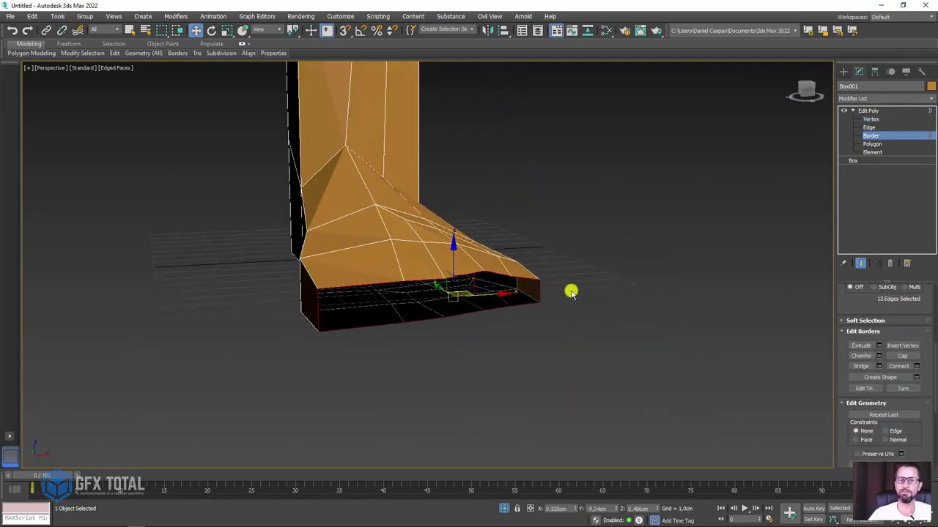
pyautogui.press('2')
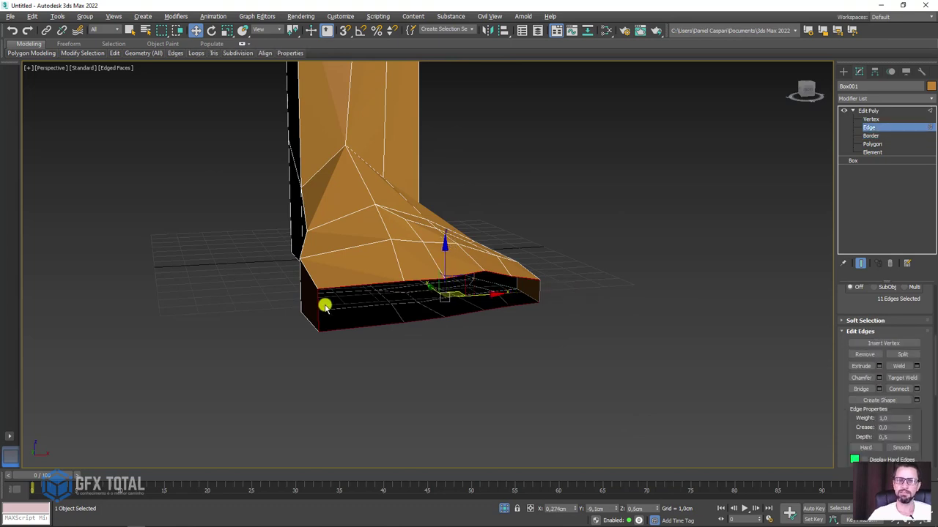
pyautogui.keyDown('alt'); pyautogui.click(321, 311); pyautogui.keyUp('alt')
pyautogui.keyDown('alt'); pyautogui.moveTo(321, 311); pyautogui.dragTo(570, 297, button='middle'); pyautogui.keyUp('alt')
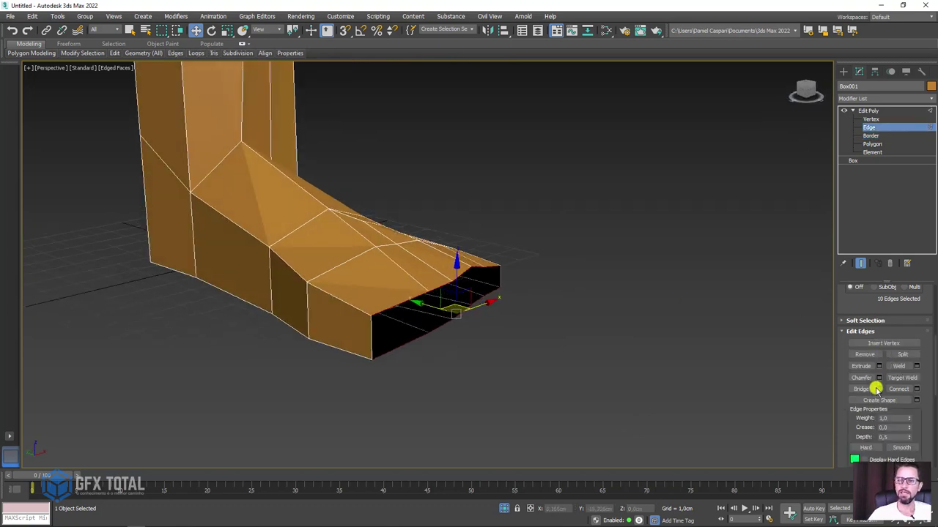
pyautogui.moveTo(688, 352)
pyautogui.keyDown('alt'); pyautogui.mouseDown(button='middle')
pyautogui.moveTo(516, 310)
pyautogui.moveTo(573, 247)
pyautogui.moveTo(735, 240)
pyautogui.mouseUp(button='middle'); pyautogui.keyUp('alt')
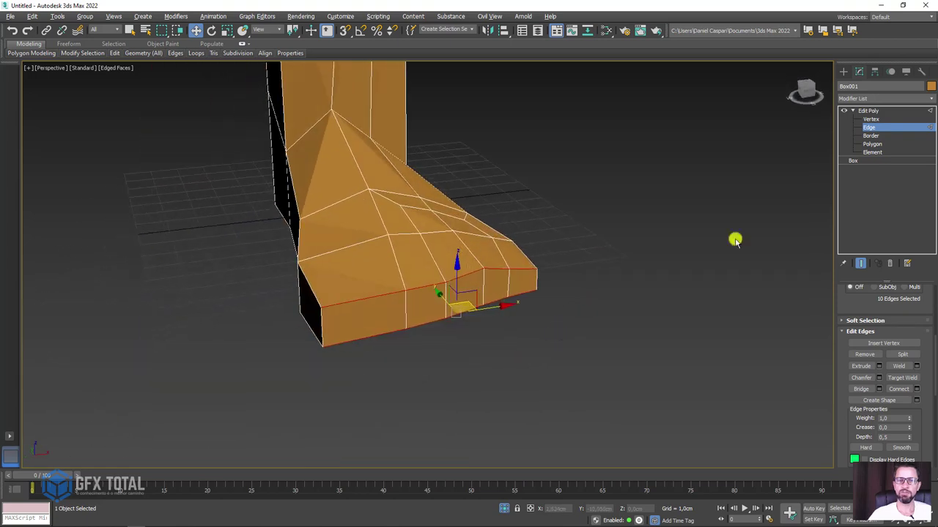
pyautogui.click(868, 111)
pyautogui.click(853, 110)
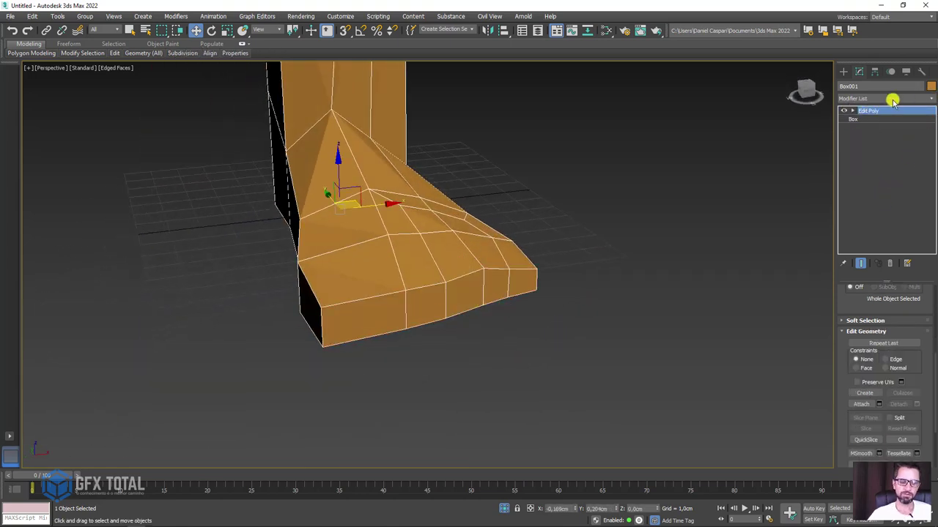
# - Stack a second Edit Poly on the foot and MSmooth it into a denser, rounder mesh
pyautogui.keyDown('ctrl'); pyautogui.moveTo(891, 114); pyautogui.dragTo(877, 123); pyautogui.keyUp('ctrl')
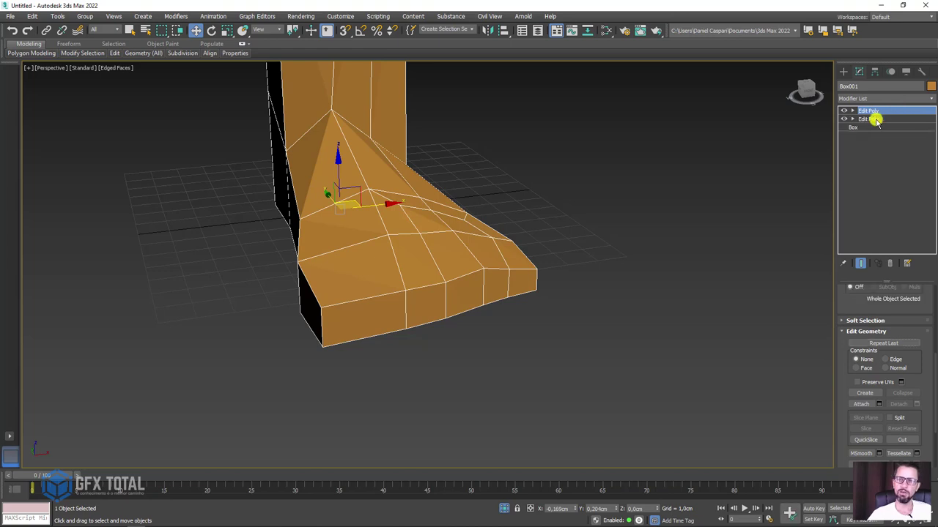
pyautogui.scroll(-3, 848, 418)
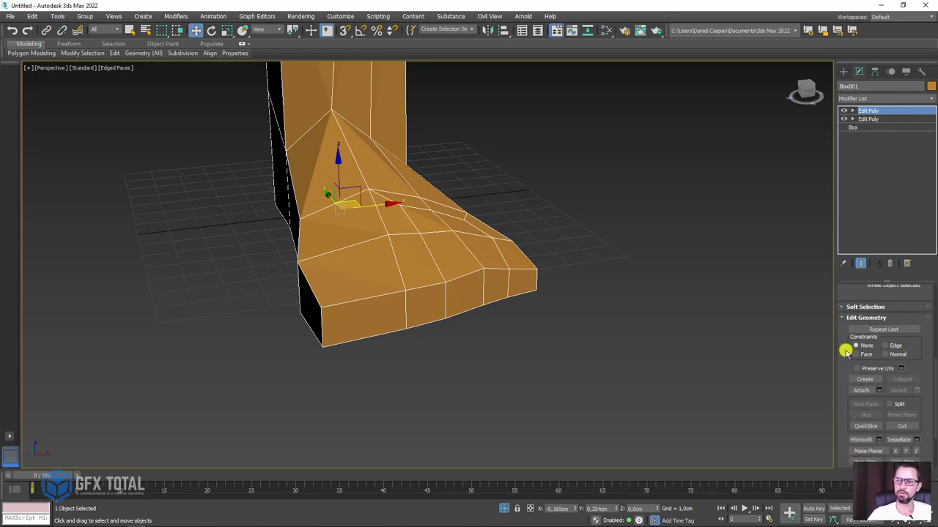
pyautogui.click(857, 369)
pyautogui.moveTo(676, 316)
pyautogui.keyDown('alt'); pyautogui.mouseDown(button='middle')
pyautogui.moveTo(536, 276)
pyautogui.moveTo(605, 242)
pyautogui.moveTo(614, 306)
pyautogui.moveTo(567, 310)
pyautogui.moveTo(484, 375)
pyautogui.moveTo(406, 287)
pyautogui.moveTo(501, 347)
pyautogui.mouseUp(button='middle'); pyautogui.keyUp('alt')
pyautogui.scroll(-5, 567, 341)
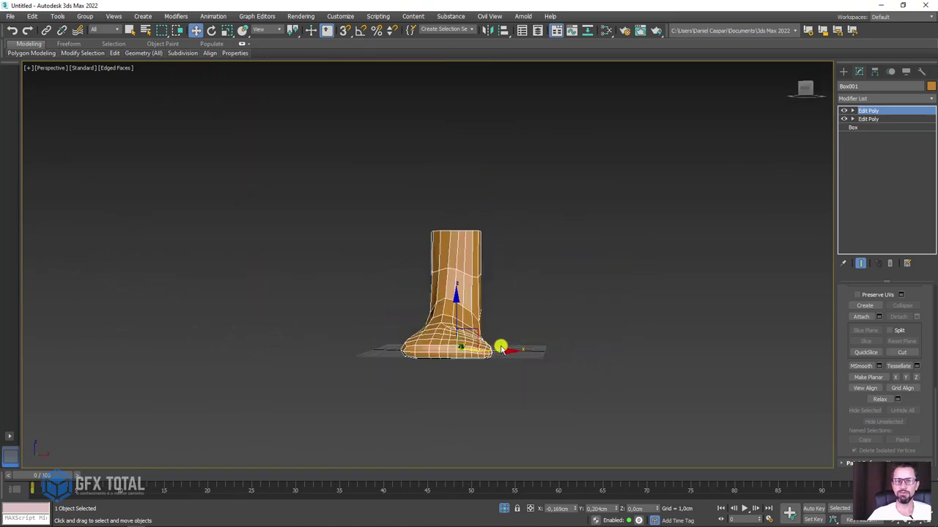
pyautogui.scroll(4, 500, 347)
pyautogui.click(853, 110)
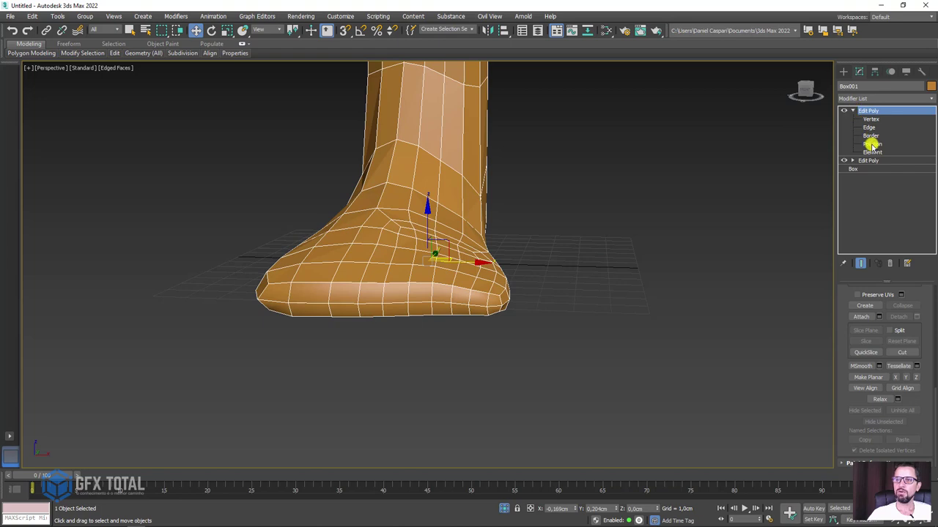
pyautogui.click(872, 144)
# - Scale the selected toe-end faces vertically to squash them flat
pyautogui.keyDown('alt'); pyautogui.moveTo(513, 235); pyautogui.dragTo(500, 295, button='middle'); pyautogui.keyUp('alt')
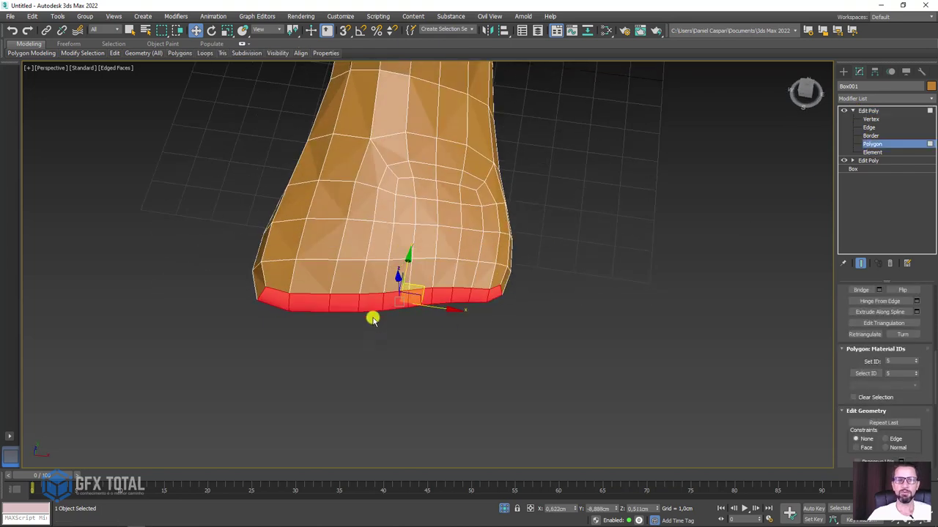
pyautogui.scroll(2, 448, 300)
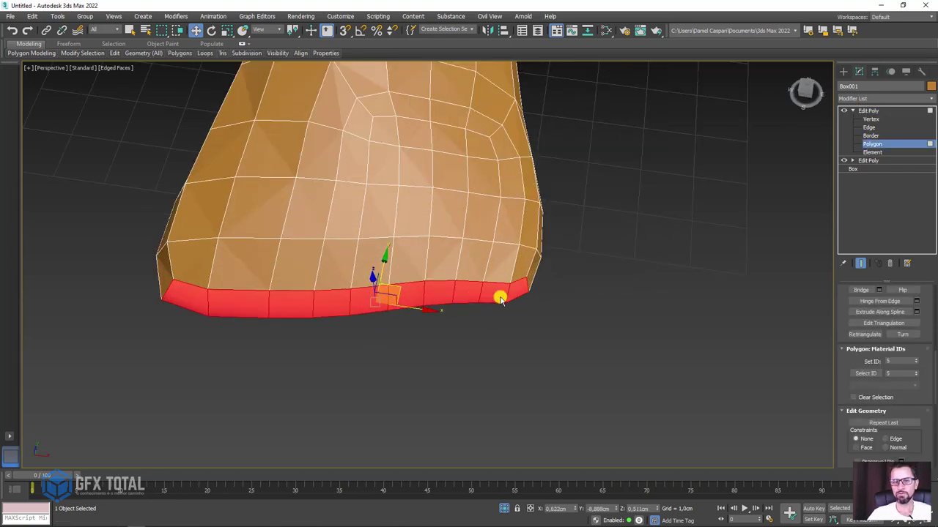
pyautogui.moveTo(531, 310)
pyautogui.keyDown('alt'); pyautogui.mouseDown(button='middle')
pyautogui.moveTo(493, 268)
pyautogui.moveTo(490, 335)
pyautogui.moveTo(486, 277)
pyautogui.moveTo(473, 321)
pyautogui.mouseUp(button='middle'); pyautogui.keyUp('alt')
pyautogui.press('e')
pyautogui.press('r')
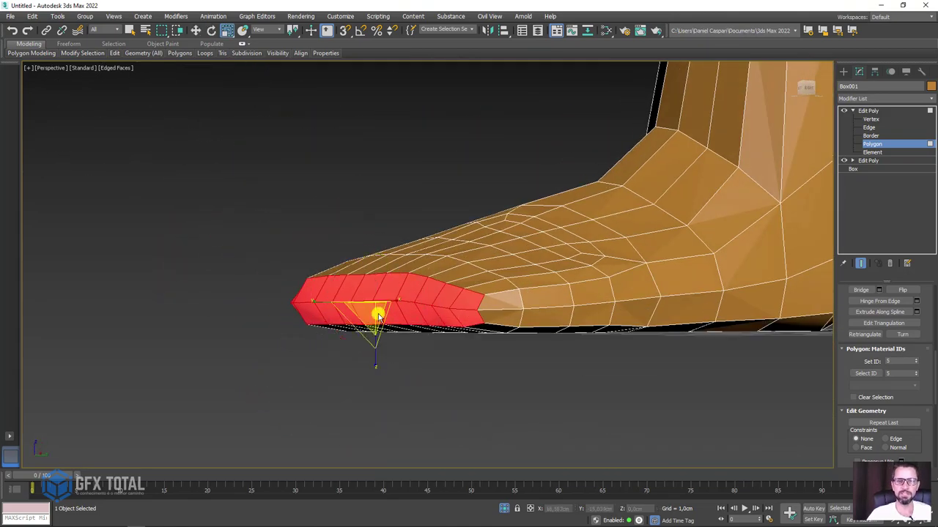
pyautogui.moveTo(374, 313); pyautogui.dragTo(376, 374)
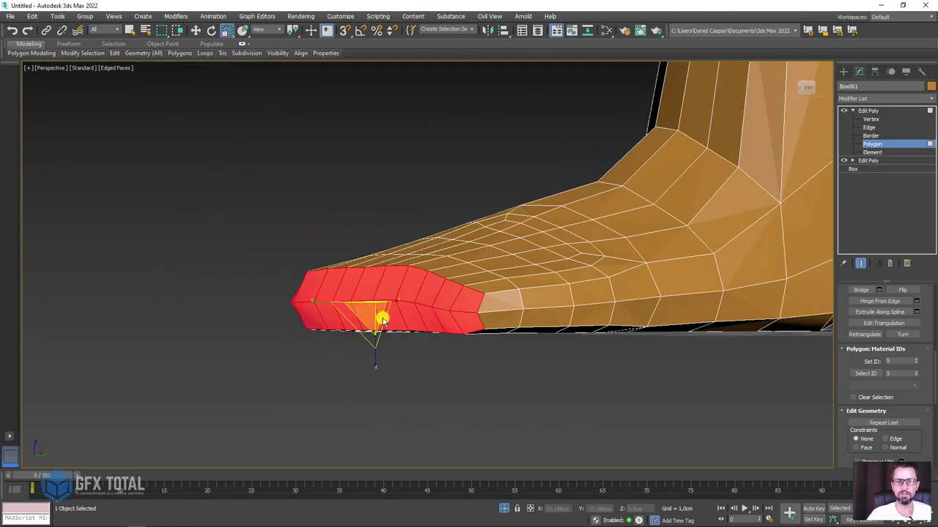
# - Apply Make Planar to flatten the toe-end polygons onto one plane
pyautogui.keyDown('alt'); pyautogui.moveTo(341, 299); pyautogui.dragTo(318, 351, button='middle'); pyautogui.keyUp('alt')
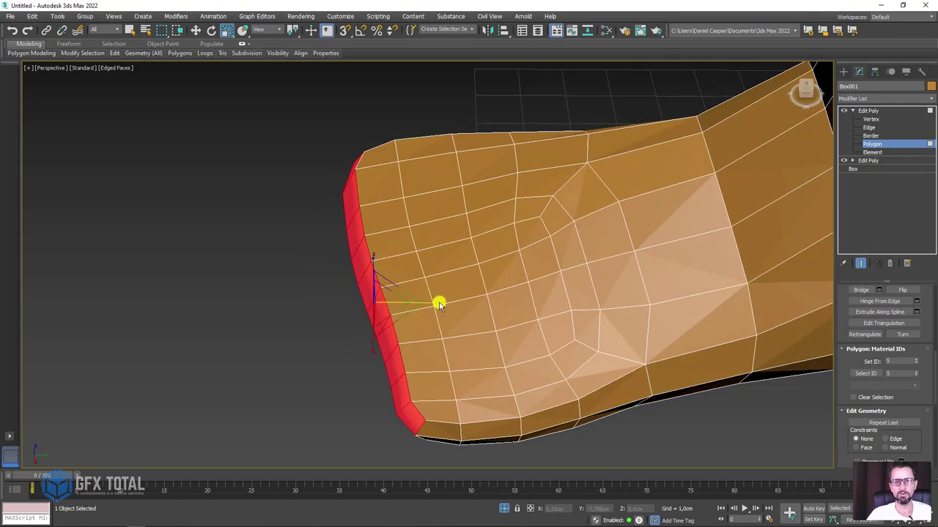
pyautogui.moveTo(439, 301)
pyautogui.keyDown('alt'); pyautogui.mouseDown(button='middle')
pyautogui.moveTo(469, 331)
pyautogui.moveTo(525, 281)
pyautogui.mouseUp(button='middle'); pyautogui.keyUp('alt')
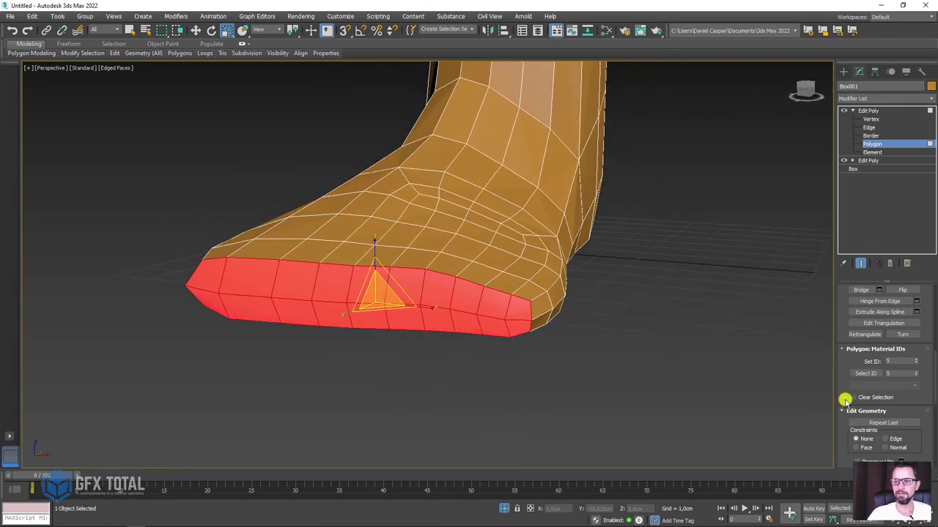
pyautogui.moveTo(843, 345); pyautogui.dragTo(845, 186)
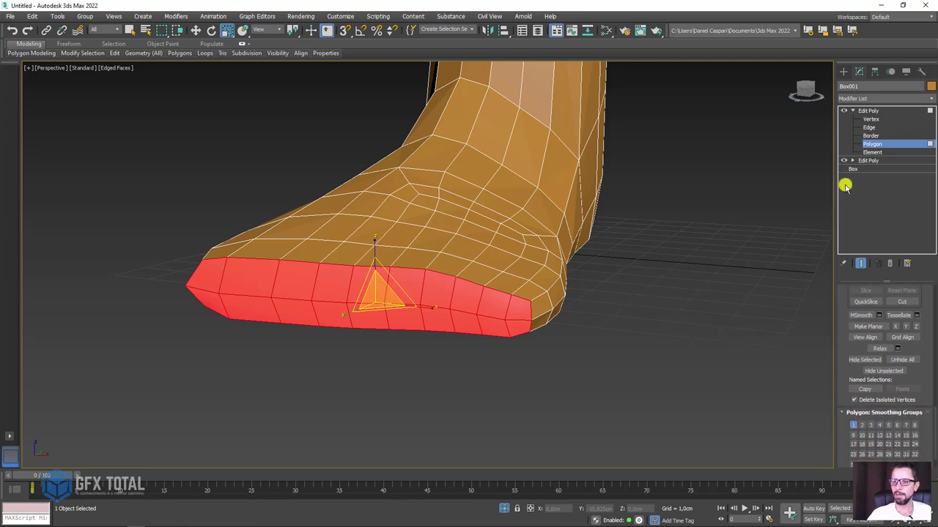
pyautogui.click(868, 327)
pyautogui.keyDown('alt'); pyautogui.moveTo(625, 312); pyautogui.dragTo(405, 295, button='middle'); pyautogui.keyUp('alt')
# - Rotate the flattened front faces so they stand upright
pyautogui.press('e')
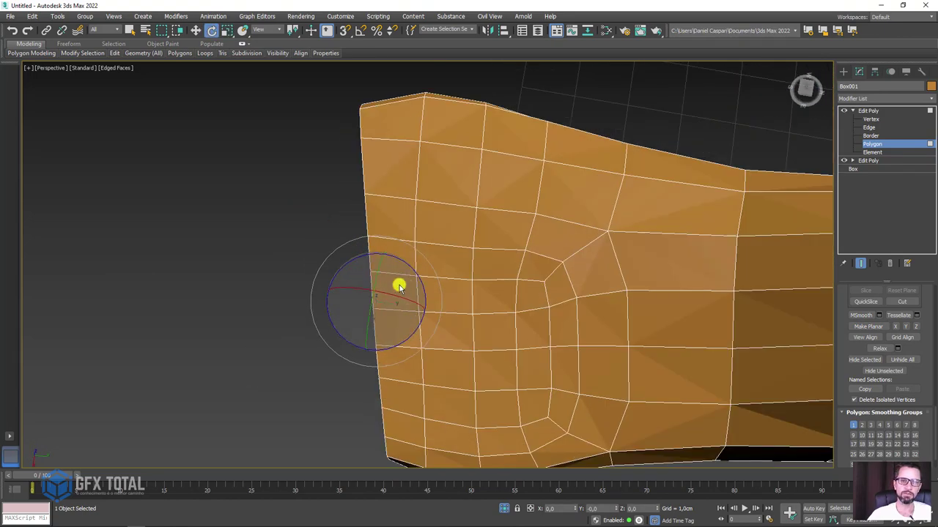
pyautogui.moveTo(399, 287)
pyautogui.mouseDown()
pyautogui.moveTo(408, 265)
pyautogui.moveTo(400, 277)
pyautogui.moveTo(415, 272)
pyautogui.mouseUp()
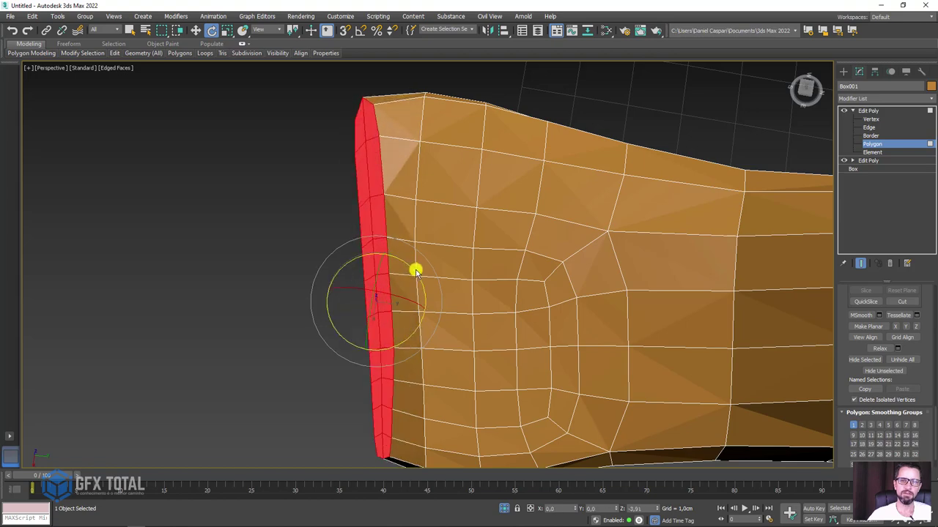
pyautogui.moveTo(459, 345)
pyautogui.keyDown('alt'); pyautogui.mouseDown(button='middle')
pyautogui.moveTo(459, 256)
pyautogui.moveTo(457, 267)
pyautogui.mouseUp(button='middle'); pyautogui.keyUp('alt')
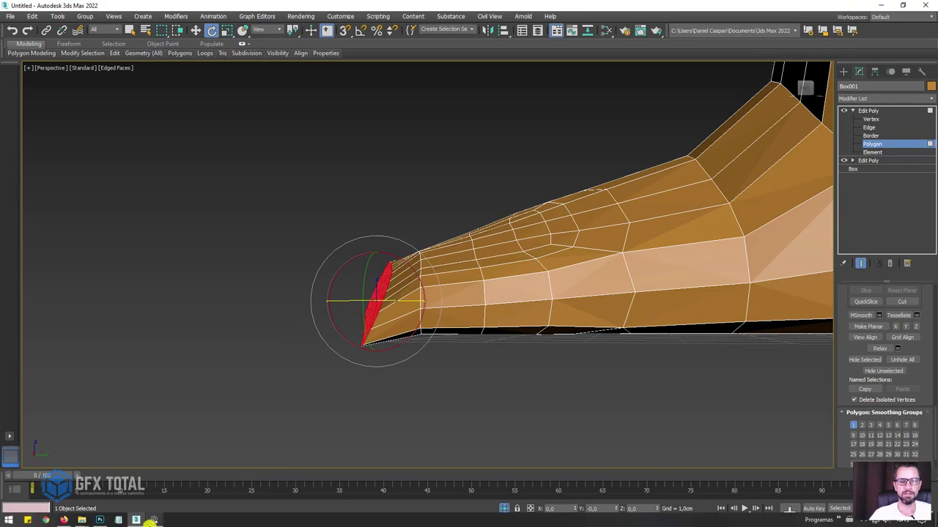
# - Check the reference image, then shift the front face loop into a new position
pyautogui.click(154, 520)
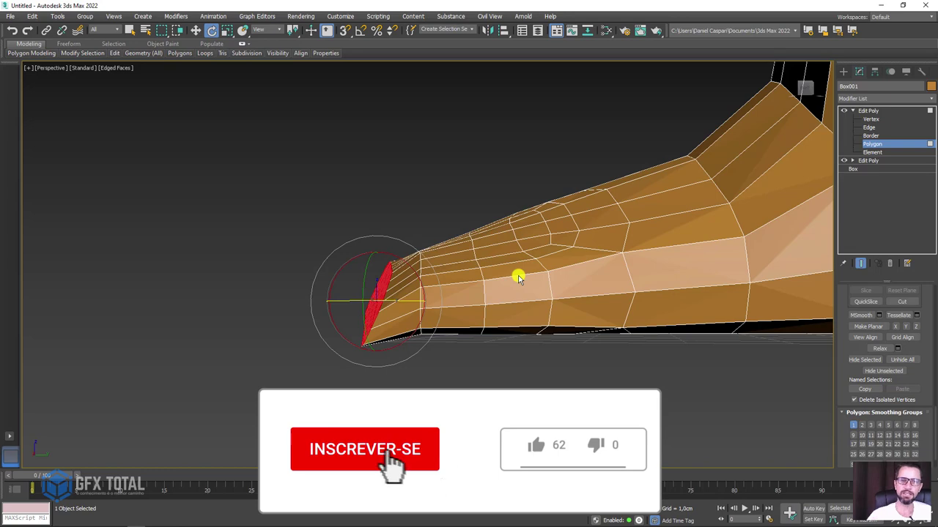
pyautogui.keyDown('alt'); pyautogui.moveTo(423, 271); pyautogui.dragTo(408, 291, button='middle'); pyautogui.keyUp('alt')
pyautogui.press('w')
pyautogui.moveTo(408, 304); pyautogui.dragTo(420, 305)
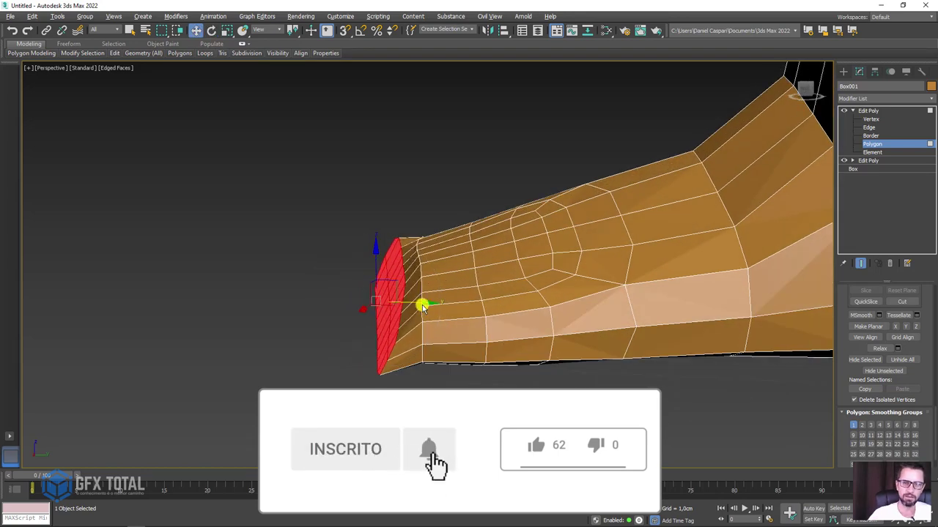
# - Scale the front face loop flat downward and tilt it forward
pyautogui.keyDown('alt'); pyautogui.moveTo(419, 306); pyautogui.dragTo(419, 283, button='middle'); pyautogui.keyUp('alt')
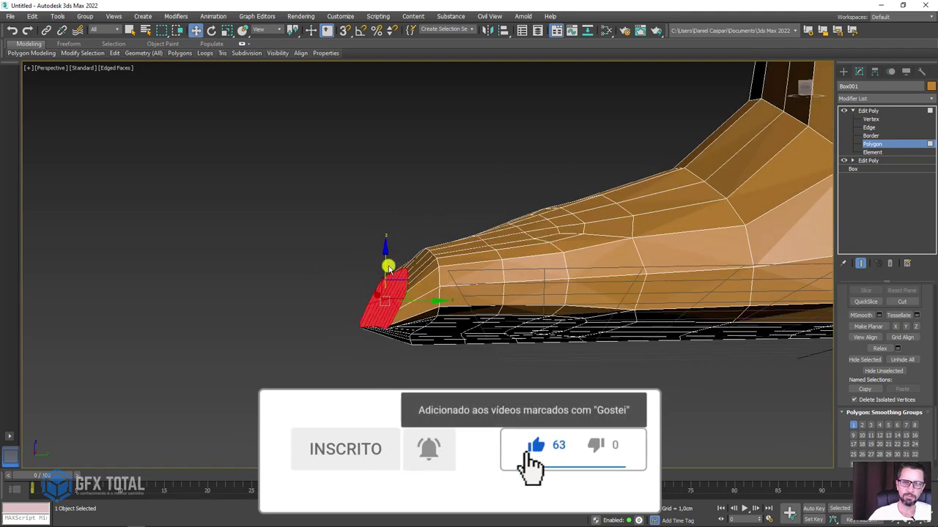
pyautogui.press('e')
pyautogui.press('r')
pyautogui.moveTo(386, 255); pyautogui.dragTo(385, 363)
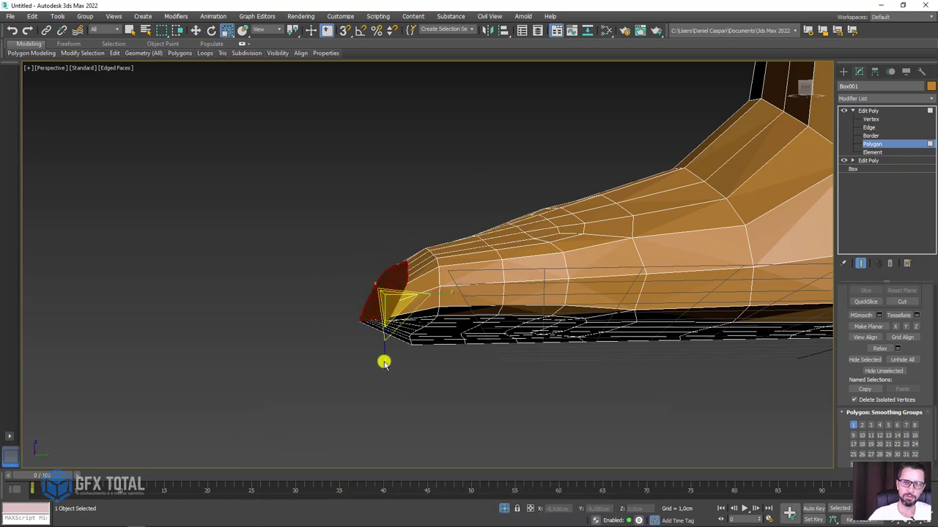
pyautogui.moveTo(383, 365)
pyautogui.keyDown('alt'); pyautogui.mouseDown(button='middle')
pyautogui.moveTo(442, 347)
pyautogui.moveTo(492, 347)
pyautogui.mouseUp(button='middle'); pyautogui.keyUp('alt')
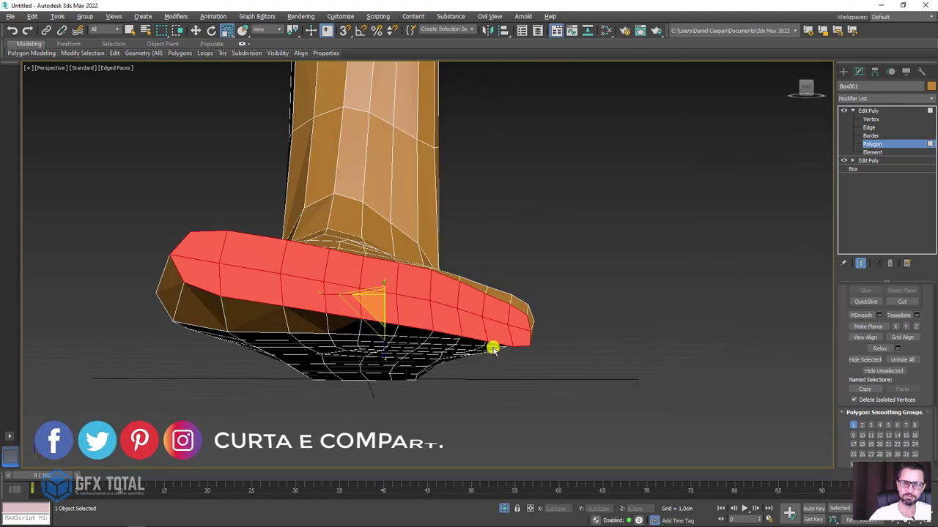
pyautogui.press('e')
pyautogui.moveTo(419, 335); pyautogui.dragTo(425, 331)
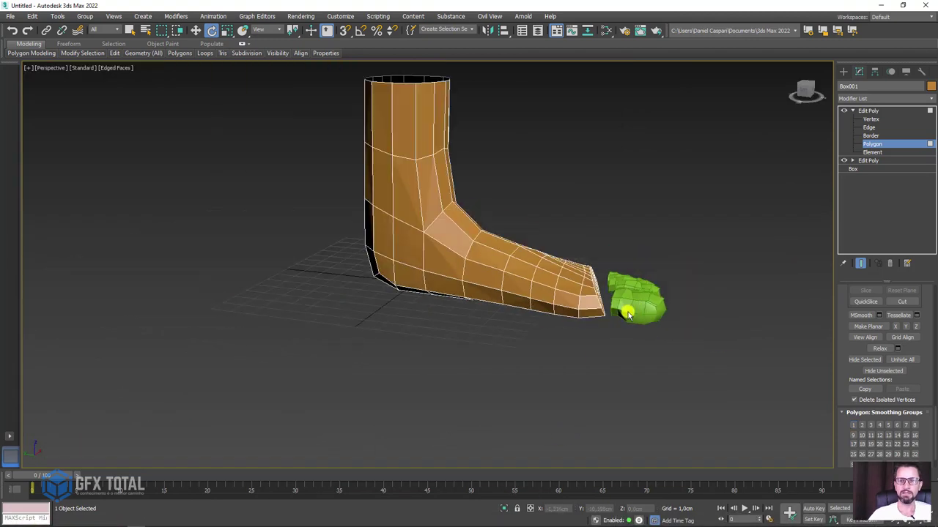
# - Toggle isolation of the foot off so the green toes show beside it again
pyautogui.moveTo(636, 367)
pyautogui.keyDown('alt'); pyautogui.mouseDown(button='middle')
pyautogui.moveTo(534, 376)
pyautogui.moveTo(439, 312)
pyautogui.moveTo(459, 287)
pyautogui.mouseUp(button='middle'); pyautogui.keyUp('alt')
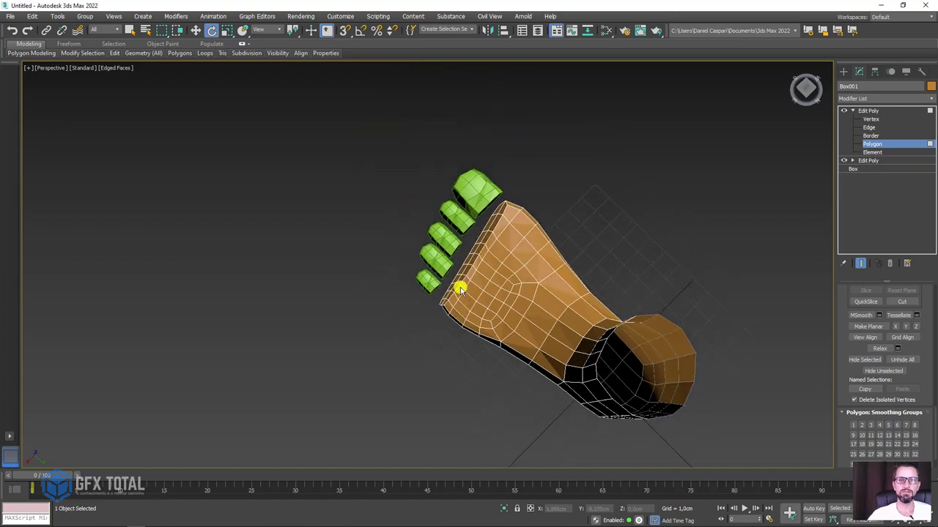
pyautogui.scroll(5, 460, 229)
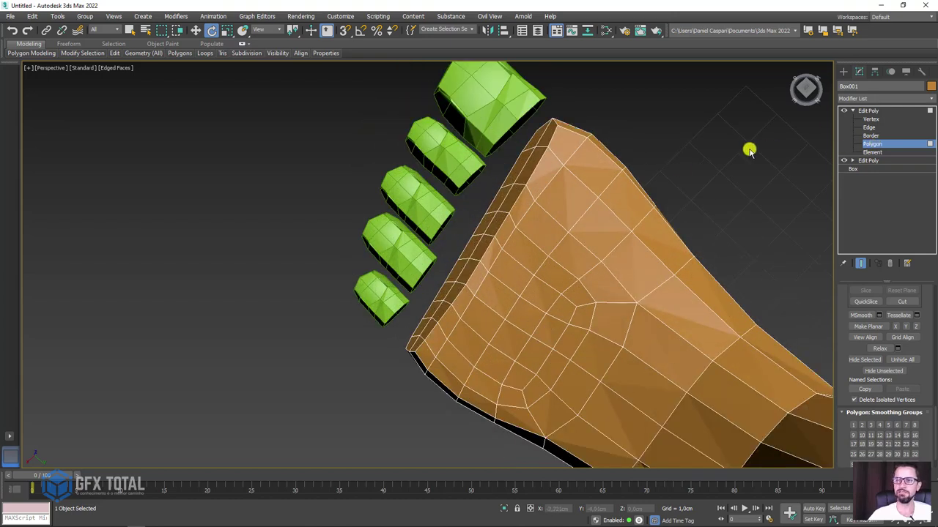
pyautogui.hotkey('alt', 'q')
pyautogui.hotkey('ctrl', 'z')
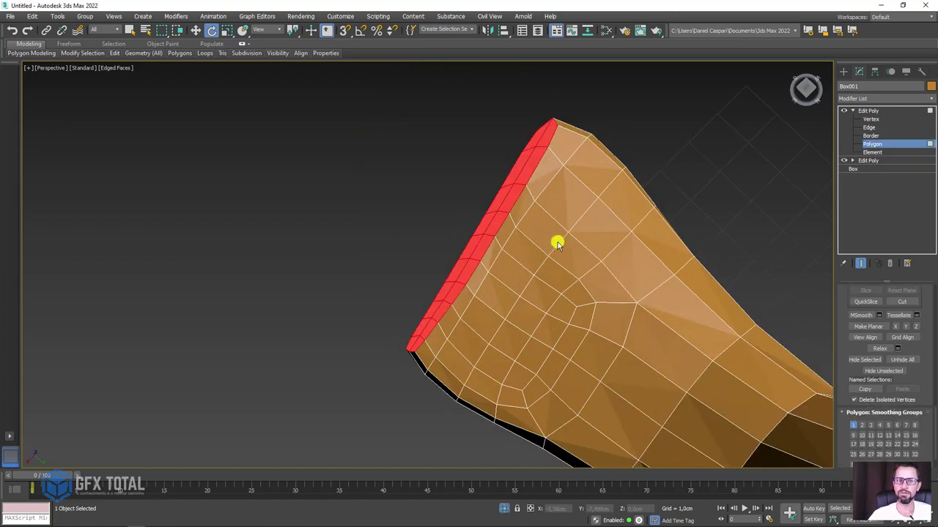
pyautogui.press('w')
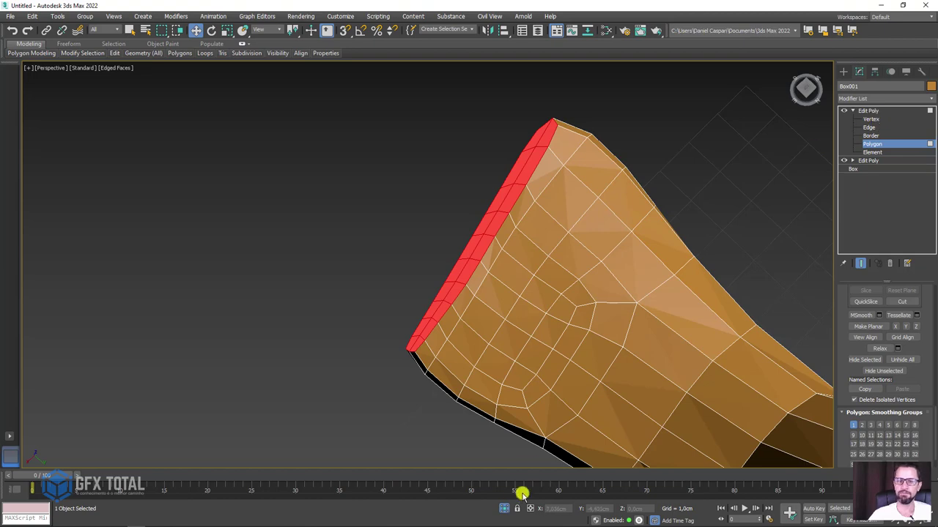
pyautogui.click(504, 508)
pyautogui.moveTo(618, 240)
pyautogui.keyDown('alt'); pyautogui.mouseDown(button='middle')
pyautogui.moveTo(627, 295)
pyautogui.moveTo(559, 310)
pyautogui.moveTo(743, 224)
pyautogui.mouseUp(button='middle'); pyautogui.keyUp('alt')
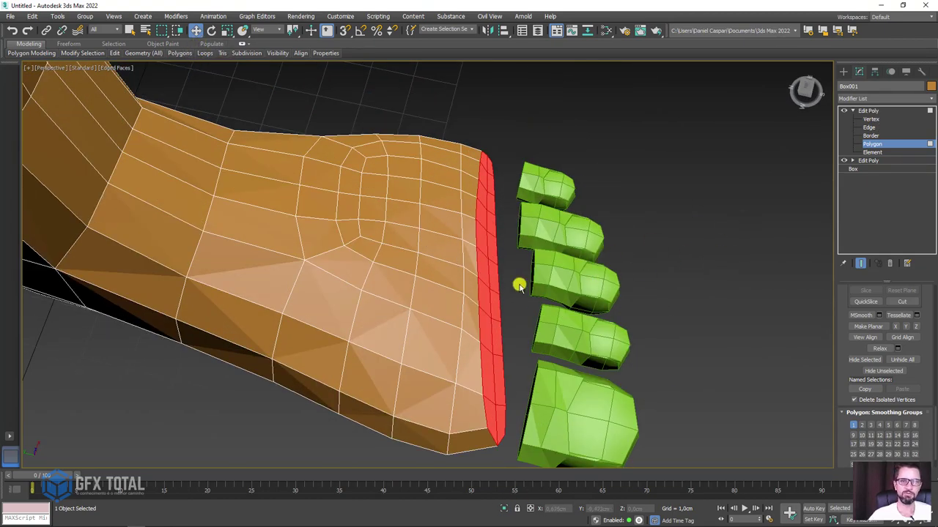
pyautogui.scroll(-4, 519, 285)
pyautogui.scroll(3, 619, 246)
# - Re-enter Polygon level and get a top-down view of the foot and toes
pyautogui.click(869, 128)
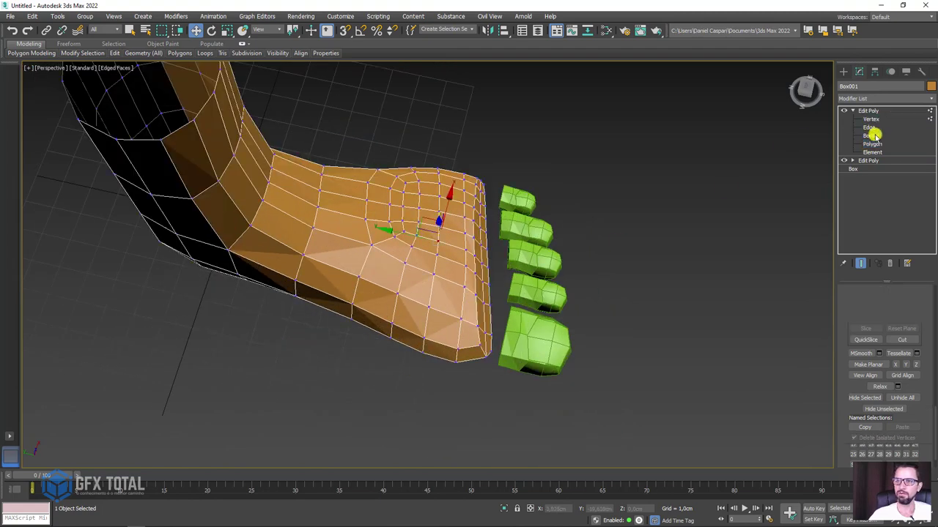
pyautogui.click(873, 144)
pyautogui.keyDown('alt'); pyautogui.moveTo(649, 210); pyautogui.dragTo(445, 261, button='middle'); pyautogui.keyUp('alt')
pyautogui.scroll(-4, 445, 262)
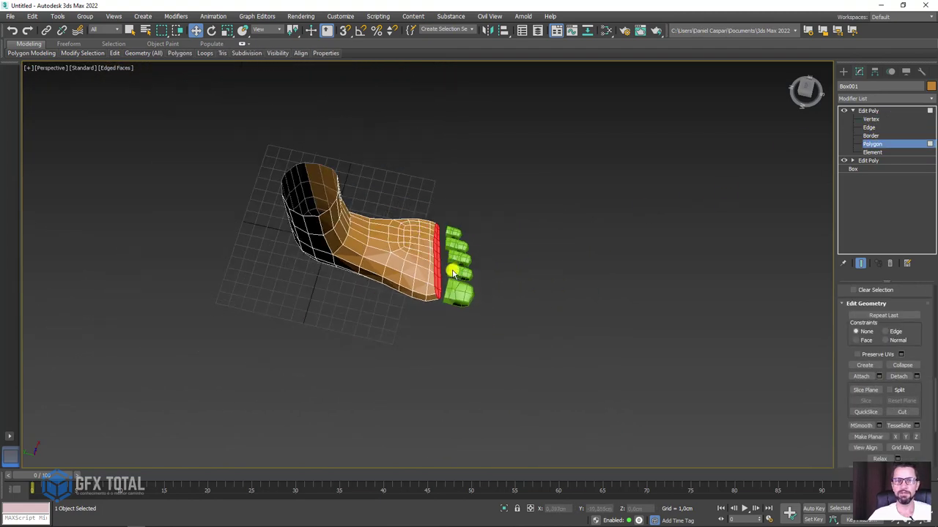
pyautogui.scroll(4, 443, 265)
pyautogui.scroll(2, 444, 267)
pyautogui.scroll(2, 444, 268)
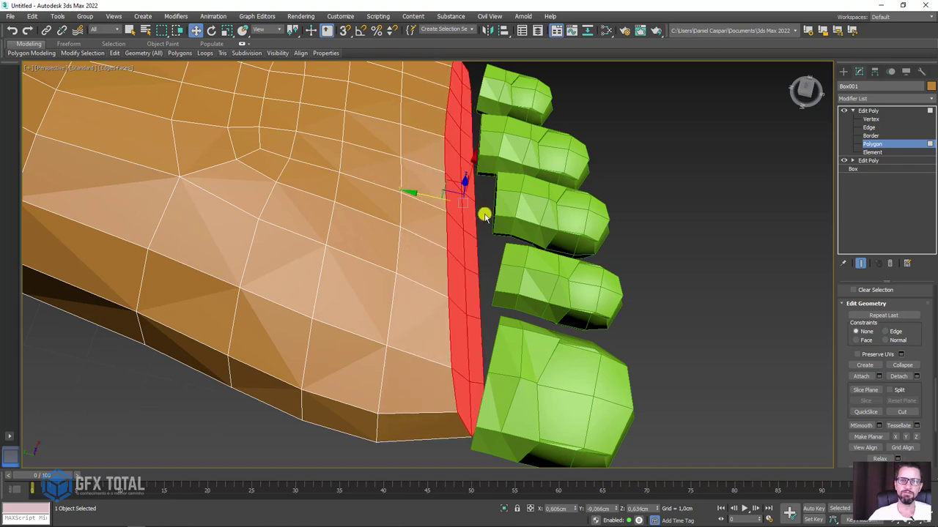
pyautogui.scroll(-3, 486, 211)
pyautogui.moveTo(486, 212)
pyautogui.keyDown('alt'); pyautogui.mouseDown(button='middle')
pyautogui.moveTo(535, 270)
pyautogui.moveTo(603, 262)
pyautogui.mouseUp(button='middle'); pyautogui.keyUp('alt')
pyautogui.scroll(3, 570, 208)
pyautogui.moveTo(569, 207)
pyautogui.keyDown('alt'); pyautogui.mouseDown(button='middle')
pyautogui.moveTo(546, 201)
pyautogui.moveTo(555, 244)
pyautogui.moveTo(525, 245)
pyautogui.mouseUp(button='middle'); pyautogui.keyUp('alt')
# - Select three front-edge polygons beside the big toe and rotate them
pyautogui.press('e')
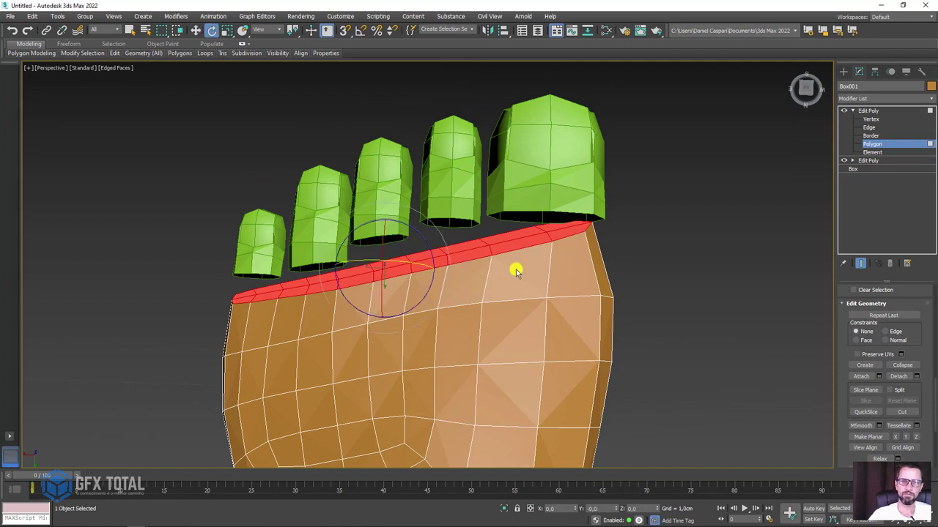
pyautogui.click(564, 233)
pyautogui.keyDown('ctrl'); pyautogui.click(541, 234); pyautogui.keyUp('ctrl')
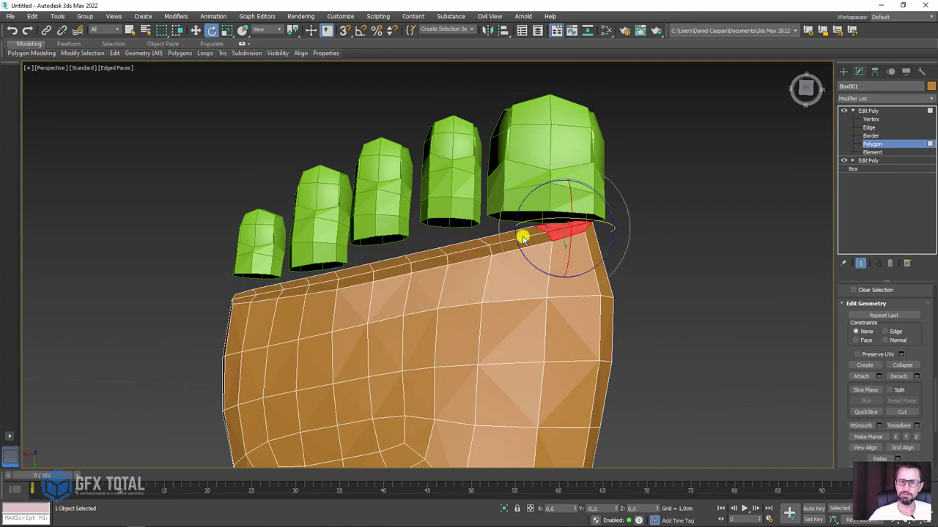
pyautogui.keyDown('ctrl'); pyautogui.click(522, 238); pyautogui.keyUp('ctrl')
pyautogui.scroll(2, 571, 235)
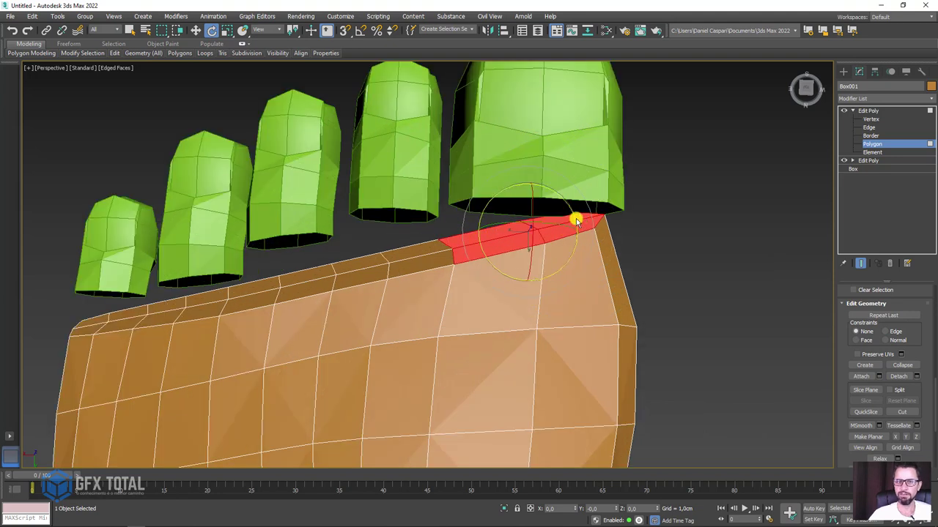
pyautogui.moveTo(577, 222); pyautogui.dragTo(582, 234)
# - Lower the rotated polygons slightly so they line up with the toes
pyautogui.press('w')
pyautogui.moveTo(512, 251); pyautogui.dragTo(526, 285)
pyautogui.moveTo(526, 285)
pyautogui.keyDown('alt'); pyautogui.mouseDown(button='middle')
pyautogui.moveTo(596, 237)
pyautogui.moveTo(680, 224)
pyautogui.mouseUp(button='middle'); pyautogui.keyUp('alt')
pyautogui.click(867, 111)
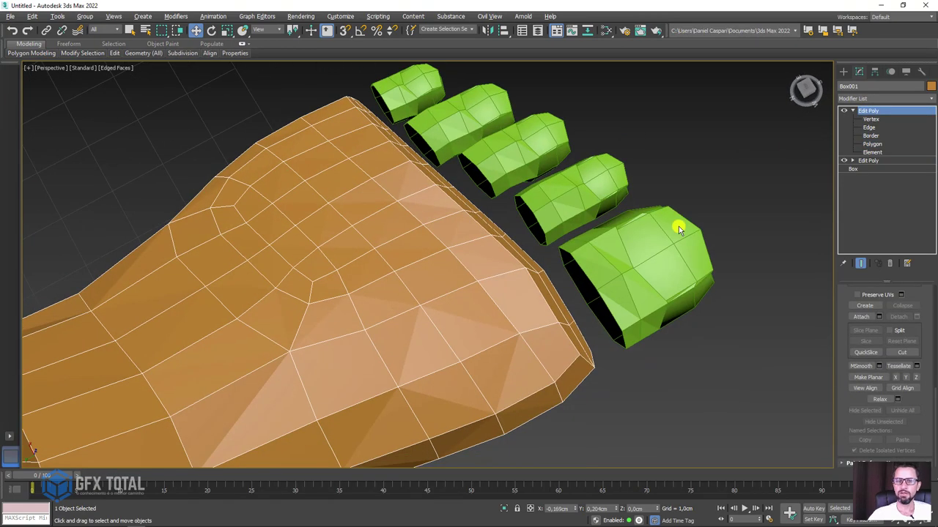
# - Attach the big toe to the foot mesh
pyautogui.scroll(2, 513, 252)
pyautogui.scroll(2, 494, 253)
pyautogui.scroll(-4, 668, 255)
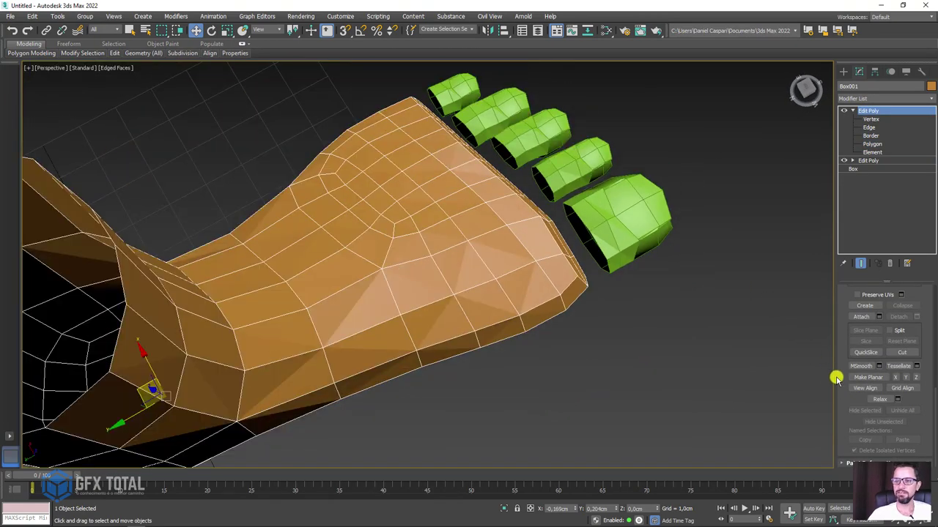
pyautogui.scroll(1, 840, 355)
pyautogui.click(861, 323)
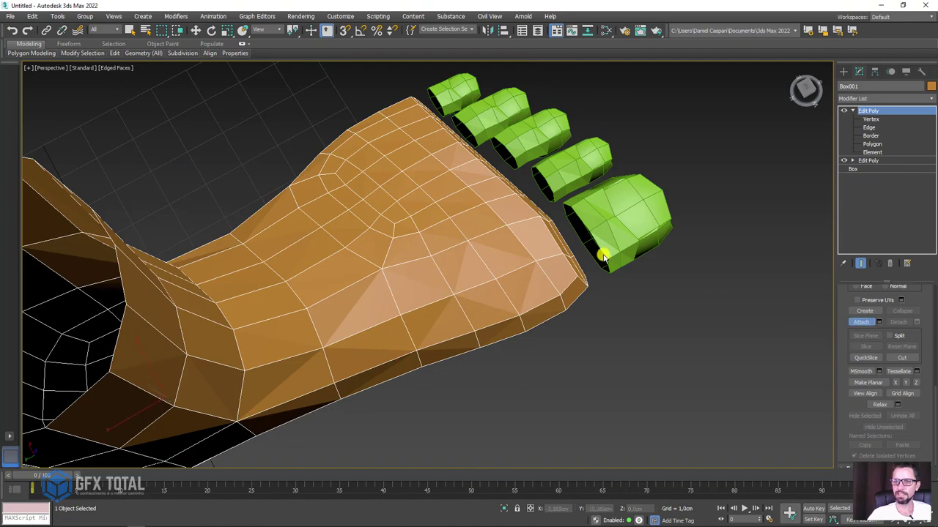
pyautogui.click(616, 227)
pyautogui.moveTo(584, 237)
pyautogui.keyDown('alt'); pyautogui.mouseDown(button='middle')
pyautogui.moveTo(618, 271)
pyautogui.moveTo(492, 339)
pyautogui.moveTo(513, 330)
pyautogui.mouseUp(button='middle'); pyautogui.keyUp('alt')
# - Delete the vertex beside the big toe and select the resulting hole's border
pyautogui.click(872, 119)
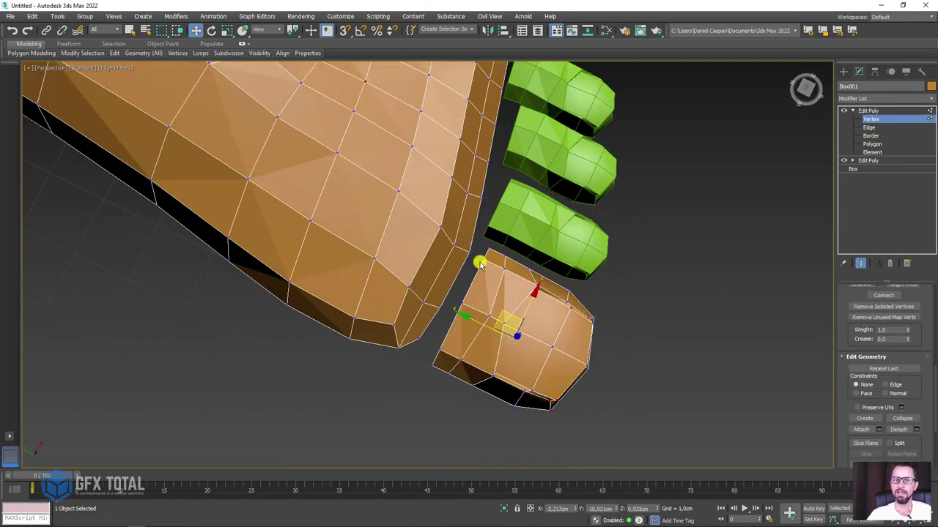
pyautogui.click(424, 305)
pyautogui.press('Delete')
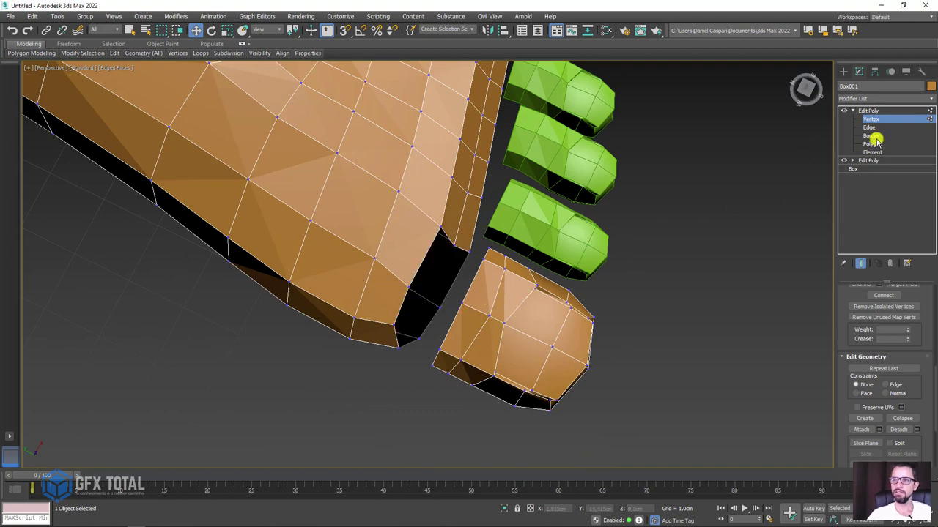
pyautogui.click(878, 136)
pyautogui.click(418, 264)
# - Bridge the big toe to the foot opening
pyautogui.keyDown('alt'); pyautogui.moveTo(377, 362); pyautogui.dragTo(437, 325, button='middle'); pyautogui.keyUp('alt')
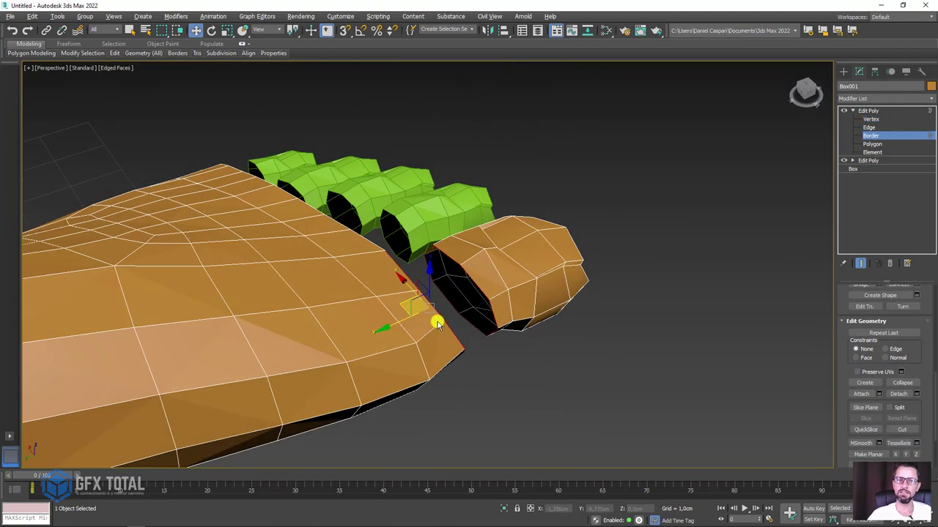
pyautogui.scroll(3, 844, 308)
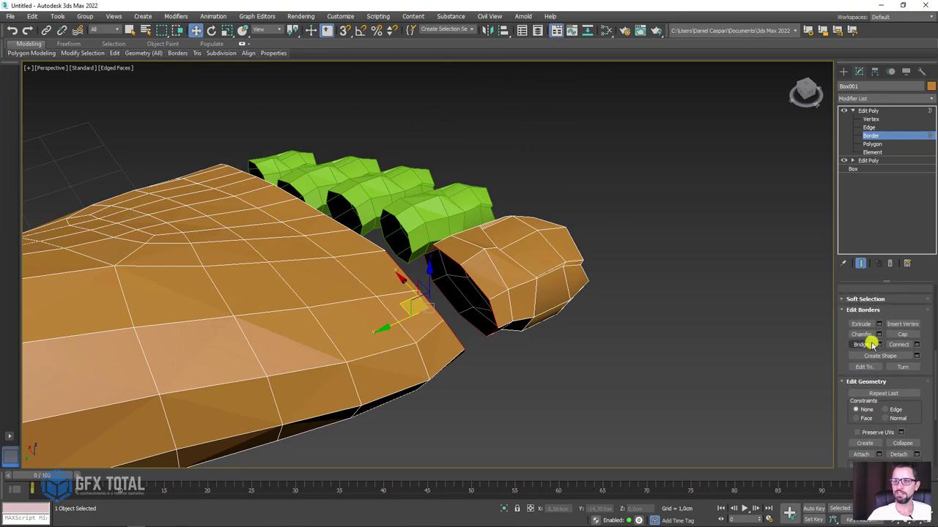
pyautogui.click(857, 345)
# - Attach the second, third, fourth and smallest toes to the foot mesh
pyautogui.moveTo(655, 291)
pyautogui.keyDown('alt'); pyautogui.mouseDown(button='middle')
pyautogui.moveTo(632, 373)
pyautogui.moveTo(629, 258)
pyautogui.moveTo(608, 341)
pyautogui.moveTo(775, 251)
pyautogui.mouseUp(button='middle'); pyautogui.keyUp('alt')
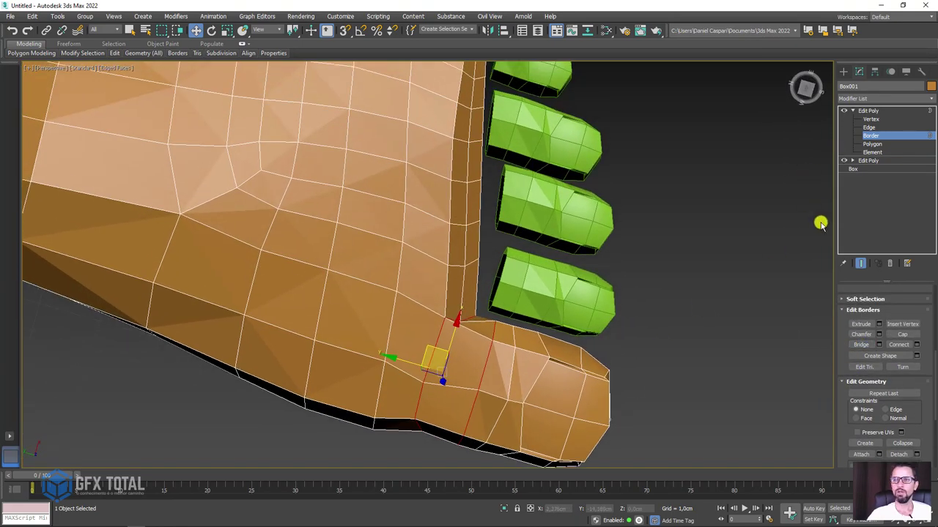
pyautogui.scroll(-4, 841, 359)
pyautogui.click(849, 354)
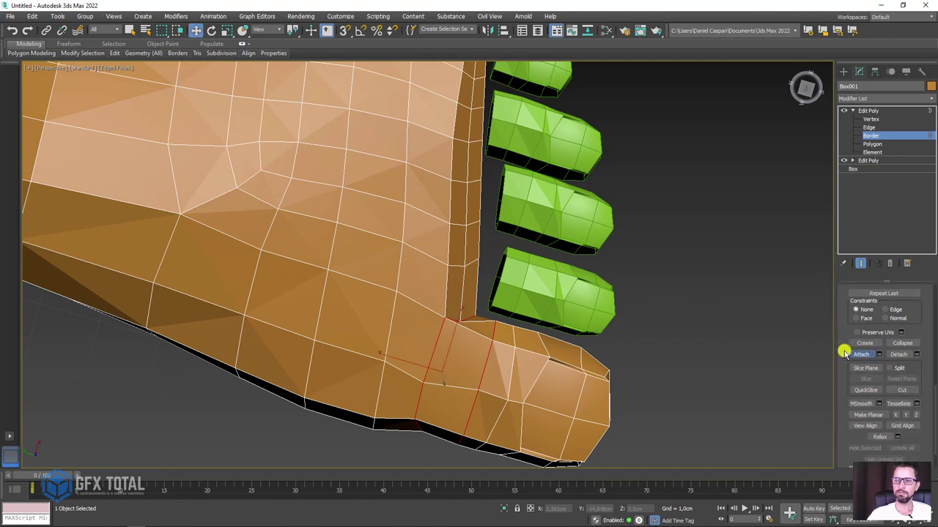
pyautogui.click(570, 298)
pyautogui.click(558, 210)
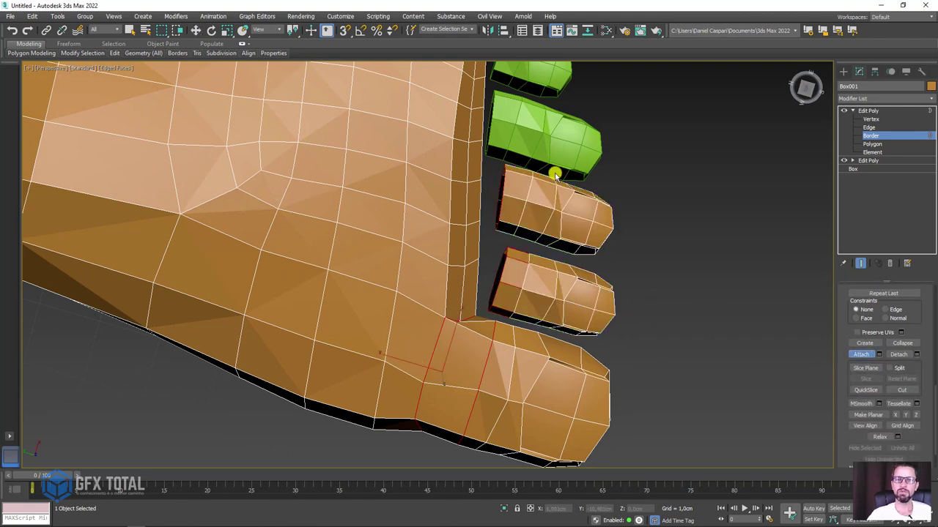
pyautogui.click(554, 150)
pyautogui.click(549, 78)
pyautogui.rightClick(629, 138)
# - Delete the vertex beside the second toe and select the new opening's border
pyautogui.keyDown('alt'); pyautogui.moveTo(740, 253); pyautogui.dragTo(698, 266, button='middle'); pyautogui.keyUp('alt')
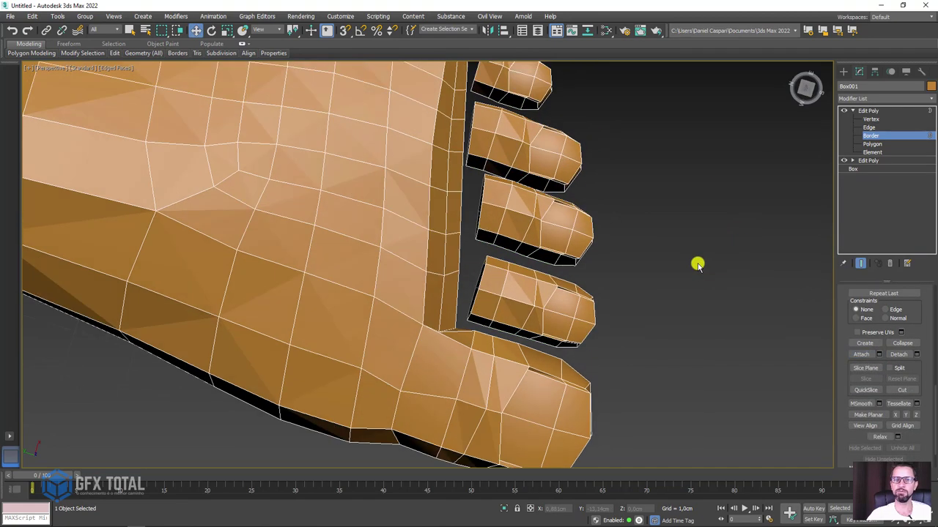
pyautogui.click(872, 118)
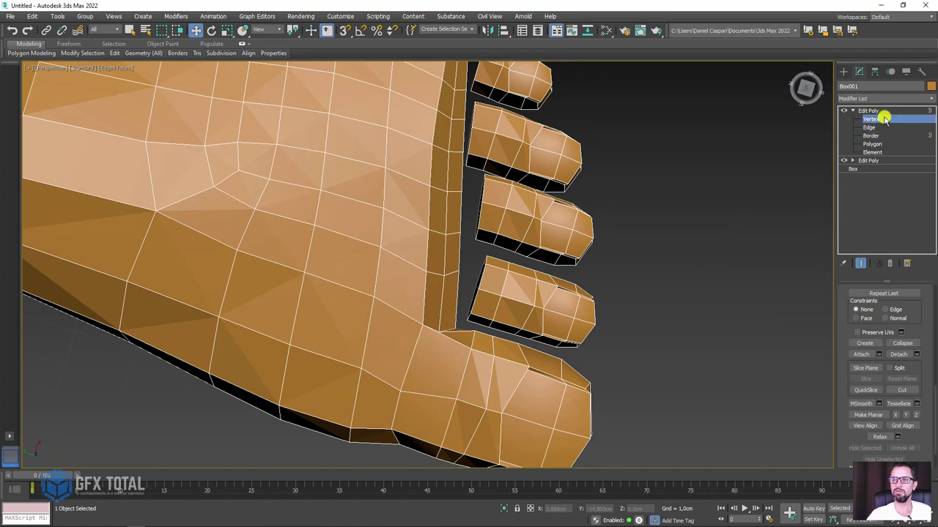
pyautogui.click(445, 277)
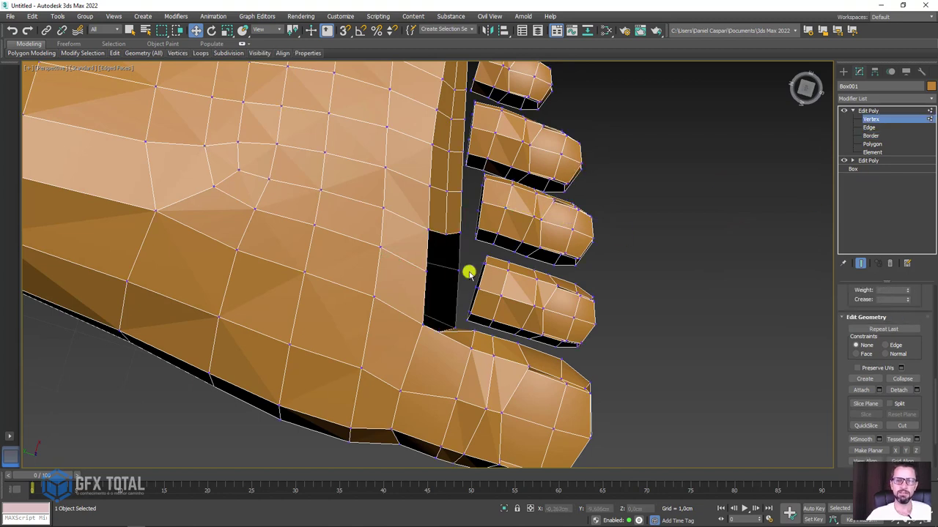
pyautogui.press('3')
pyautogui.click(457, 269)
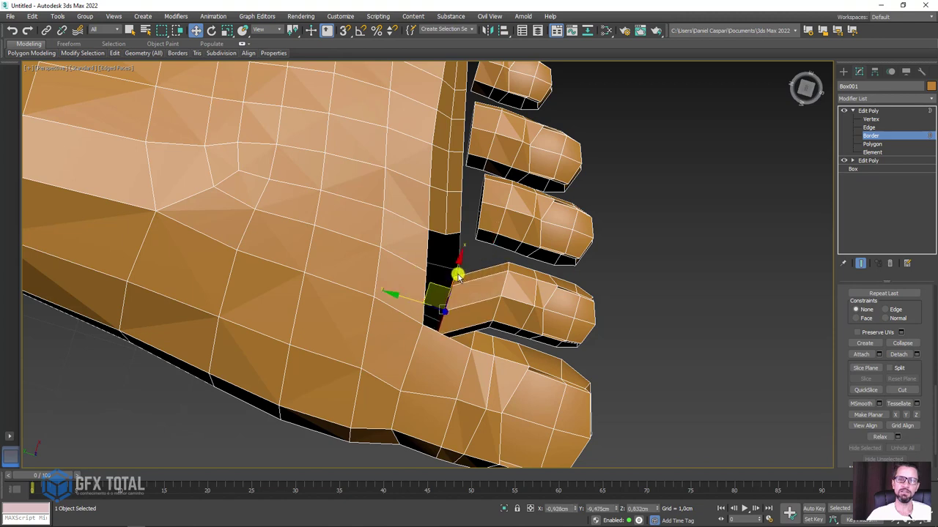
# - Bridge the second toe's opening, then open and bridge a hole for the third toe
pyautogui.scroll(3, 850, 342)
pyautogui.click(860, 343)
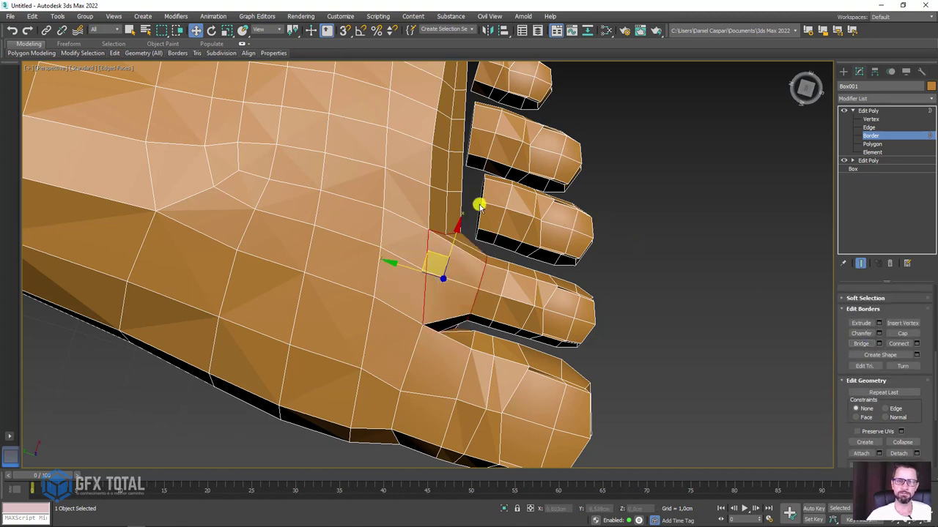
pyautogui.click(447, 195)
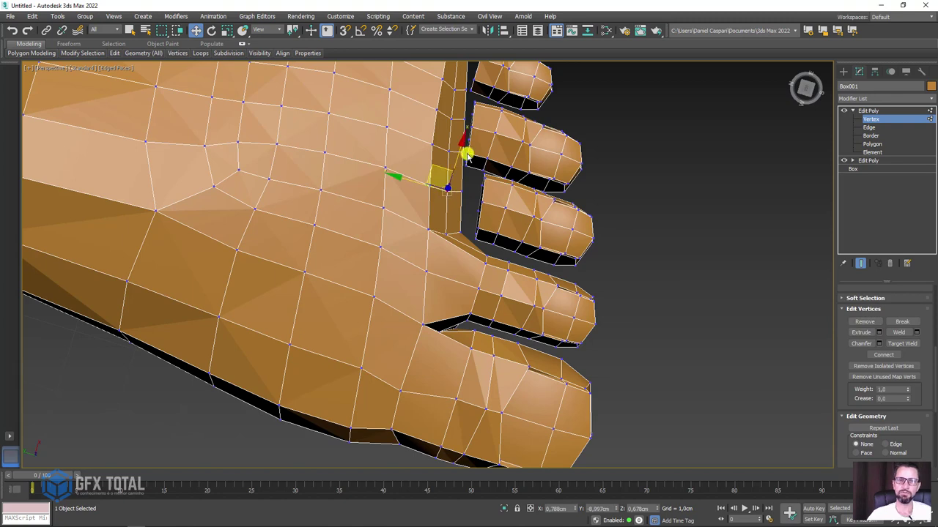
pyautogui.press('1')
pyautogui.click(871, 136)
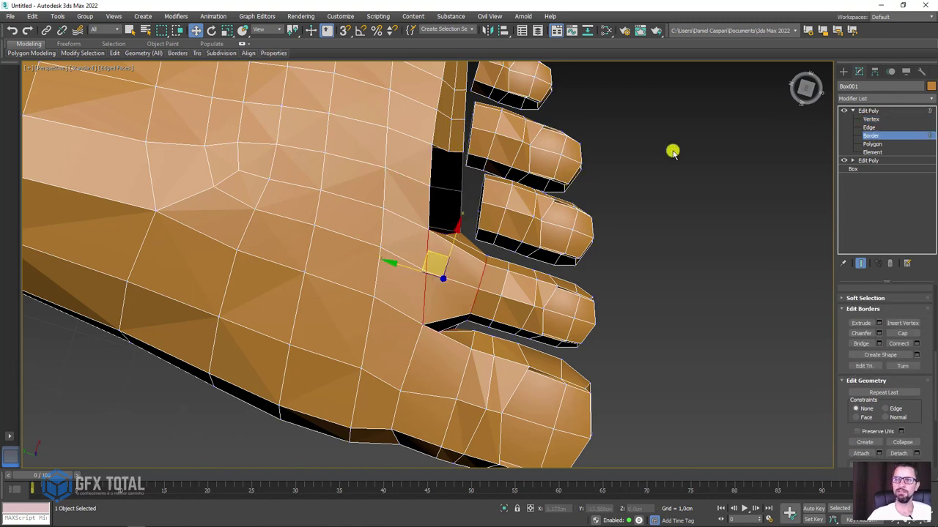
pyautogui.click(859, 342)
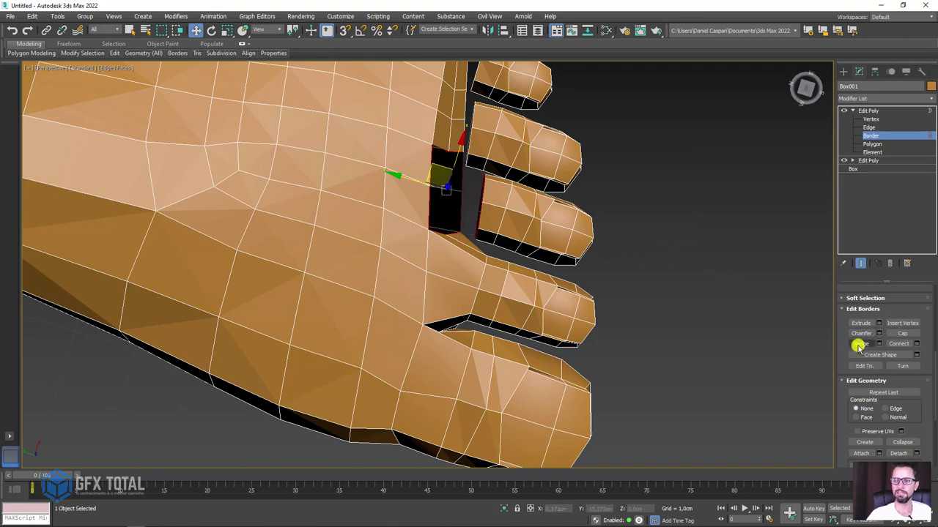
# - Delete a vertex on the connecting strip and bridge the new hole to the third toe
pyautogui.scroll(-3, 536, 186)
pyautogui.keyDown('alt'); pyautogui.moveTo(535, 186); pyautogui.dragTo(456, 237, button='middle'); pyautogui.keyUp('alt')
pyautogui.scroll(3, 456, 237)
pyautogui.press('1')
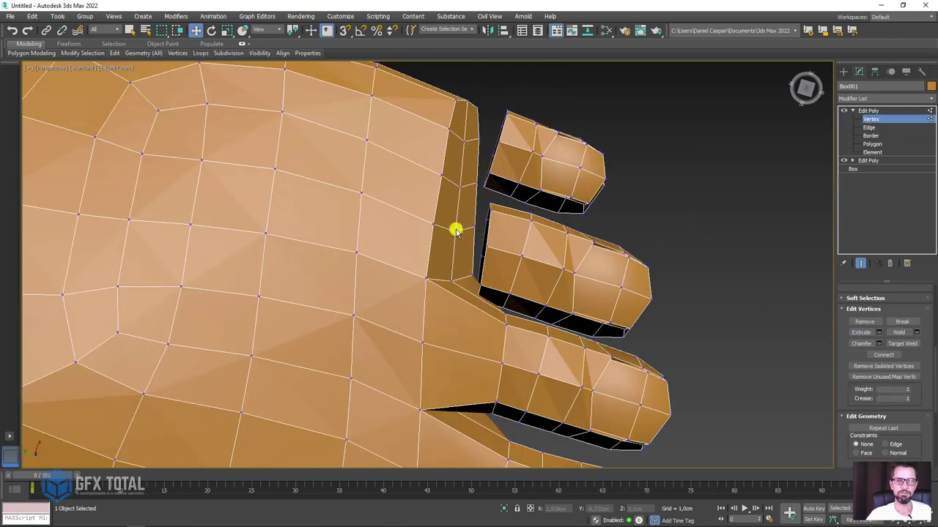
pyautogui.click(455, 230)
pyautogui.press('Delete')
pyautogui.click(871, 136)
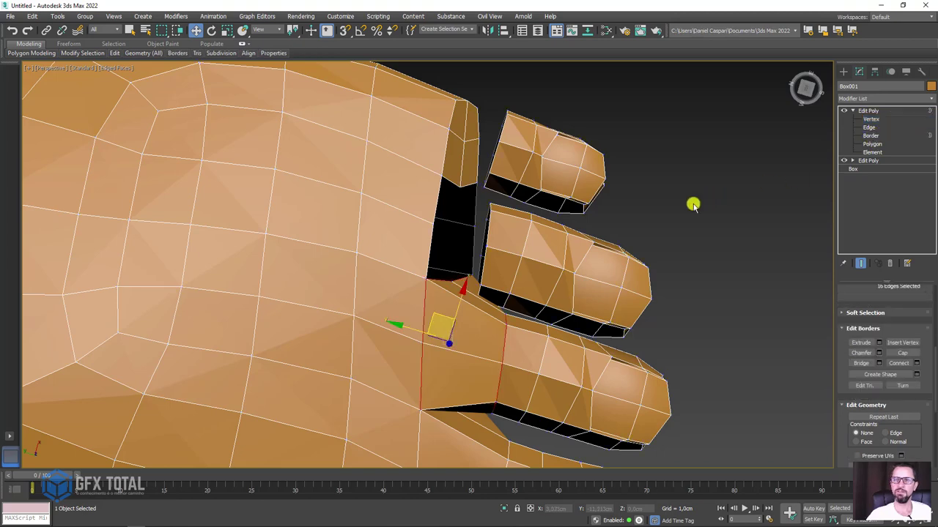
pyautogui.click(439, 277)
pyautogui.click(861, 342)
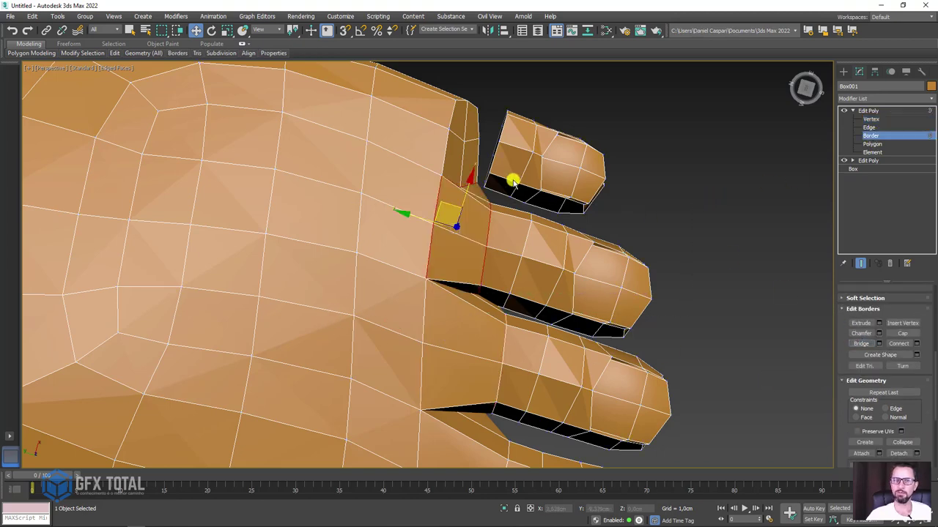
pyautogui.keyDown('alt'); pyautogui.moveTo(512, 178); pyautogui.dragTo(513, 250, button='middle'); pyautogui.keyUp('alt')
pyautogui.click(869, 111)
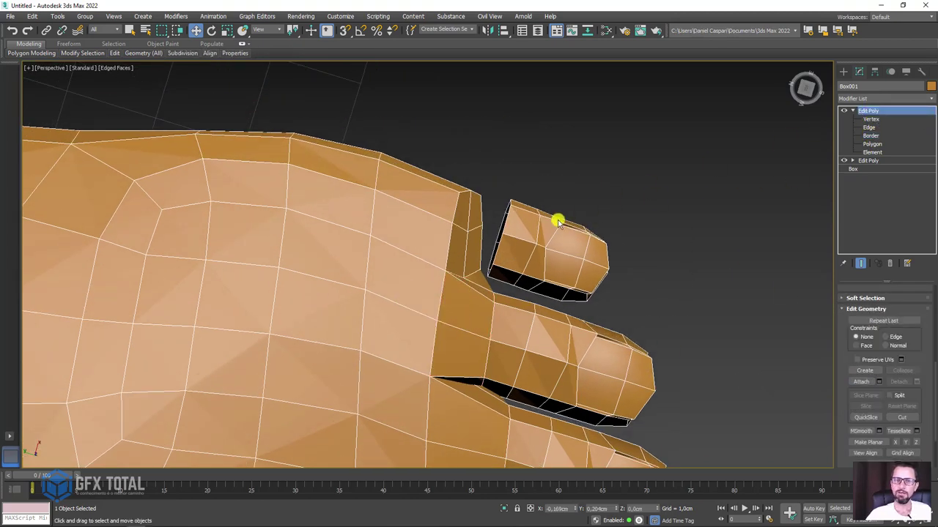
# - Delete the vertex beside the last toe and bridge that opening to the toe
pyautogui.press('1')
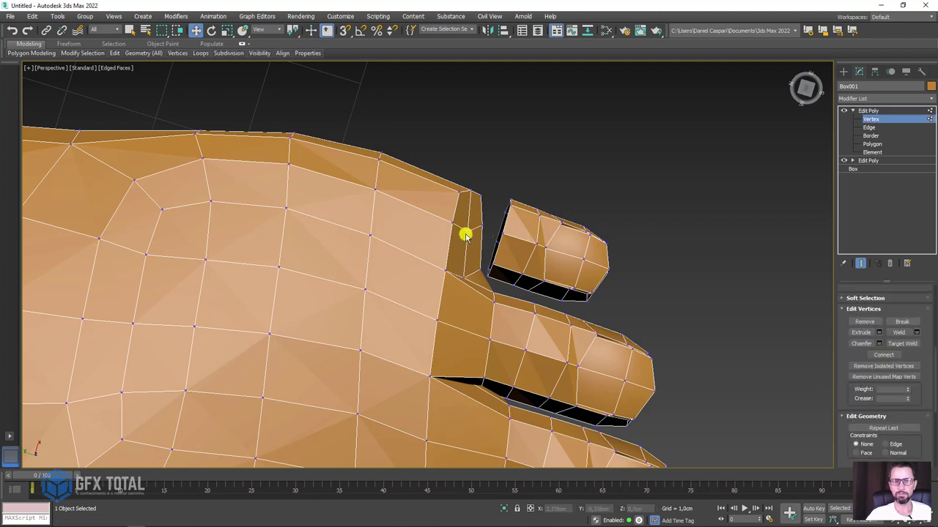
pyautogui.click(464, 232)
pyautogui.press('Delete')
pyautogui.click(871, 135)
pyautogui.click(450, 265)
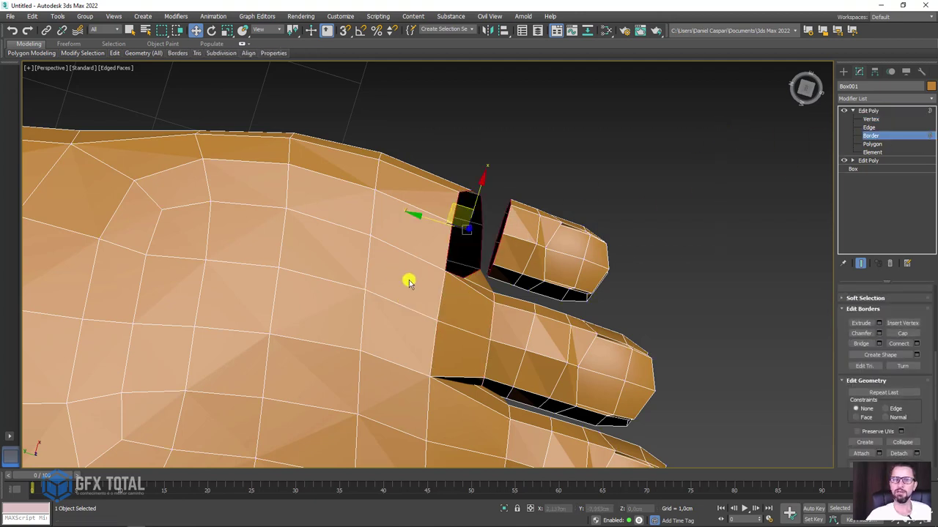
pyautogui.click(863, 343)
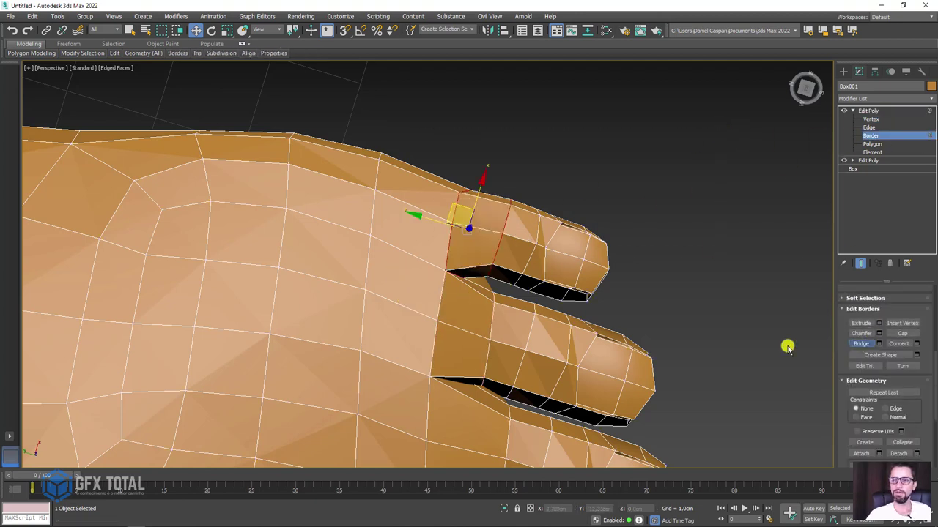
pyautogui.click(874, 110)
pyautogui.scroll(-3, 631, 207)
pyautogui.keyDown('alt'); pyautogui.moveTo(630, 207); pyautogui.dragTo(609, 264, button='middle'); pyautogui.keyUp('alt')
pyautogui.scroll(-4, 609, 323)
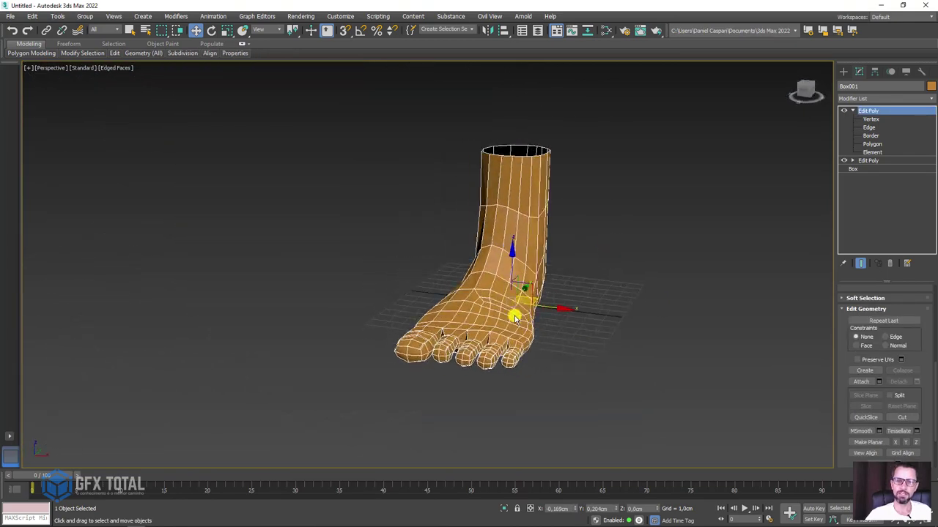
pyautogui.moveTo(515, 318)
pyautogui.keyDown('alt'); pyautogui.mouseDown(button='middle')
pyautogui.moveTo(532, 254)
pyautogui.moveTo(647, 286)
pyautogui.moveTo(572, 327)
pyautogui.moveTo(502, 328)
pyautogui.mouseUp(button='middle'); pyautogui.keyUp('alt')
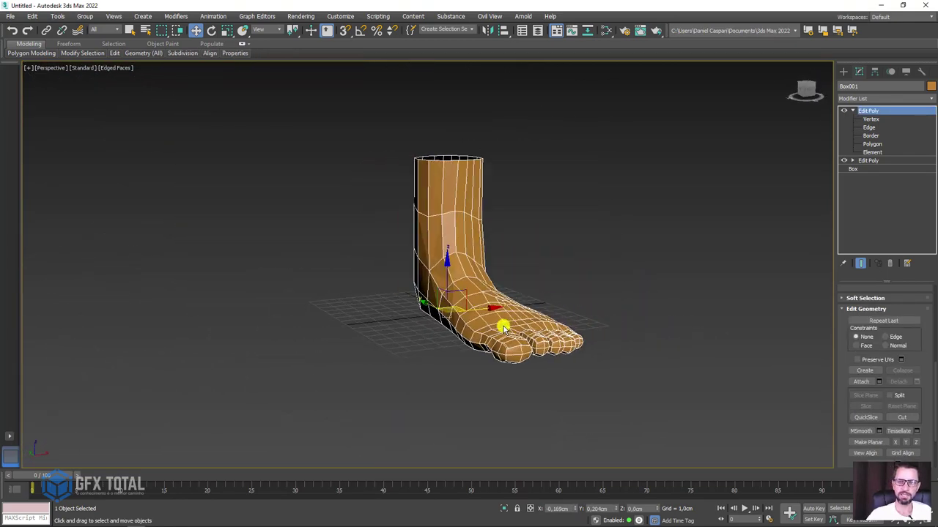
pyautogui.scroll(4, 559, 345)
pyautogui.scroll(-4, 565, 339)
pyautogui.moveTo(564, 339)
pyautogui.keyDown('alt'); pyautogui.mouseDown(button='middle')
pyautogui.moveTo(655, 367)
pyautogui.moveTo(644, 320)
pyautogui.moveTo(628, 368)
pyautogui.moveTo(586, 372)
pyautogui.moveTo(562, 360)
pyautogui.mouseUp(button='middle'); pyautogui.keyUp('alt')
pyautogui.scroll(4, 643, 320)
pyautogui.keyDown('alt'); pyautogui.moveTo(501, 320); pyautogui.dragTo(501, 324, button='middle'); pyautogui.keyUp('alt')
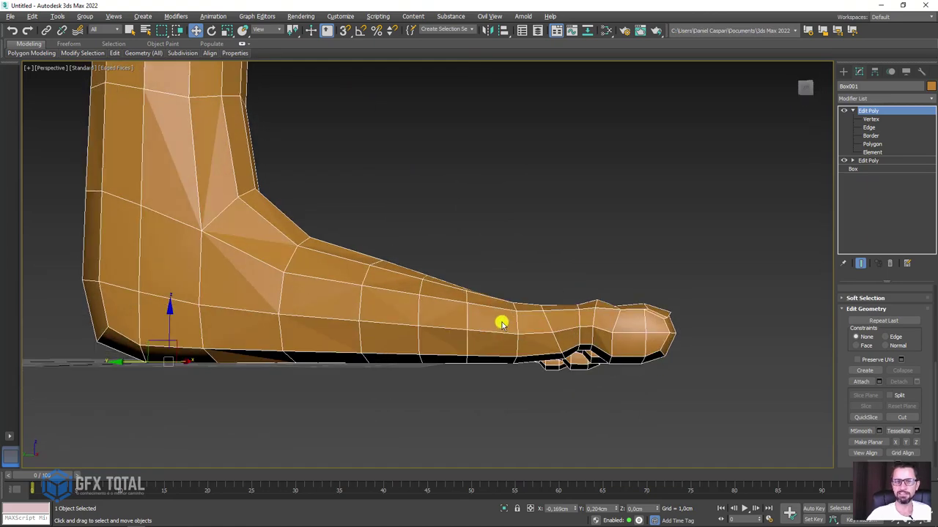
# - Expand the ribbon to full panels, orbit around the foot, and bring up the Freeform tools
pyautogui.click(242, 46)
pyautogui.scroll(-3, 439, 268)
pyautogui.moveTo(415, 260); pyautogui.dragTo(418, 324, button='middle')
pyautogui.moveTo(464, 356)
pyautogui.keyDown('alt'); pyautogui.mouseDown(button='middle')
pyautogui.moveTo(465, 415)
pyautogui.moveTo(457, 371)
pyautogui.moveTo(409, 359)
pyautogui.mouseUp(button='middle'); pyautogui.keyUp('alt')
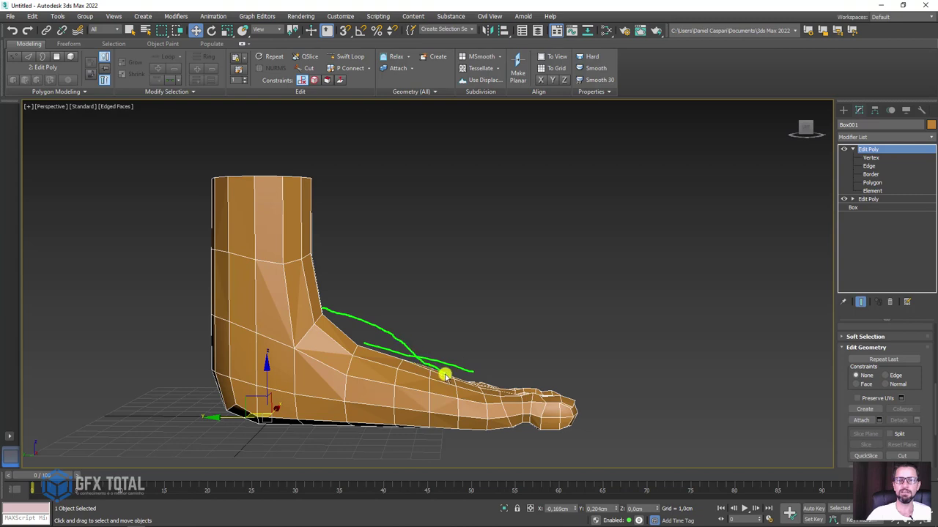
pyautogui.moveTo(378, 356)
pyautogui.keyDown('alt'); pyautogui.mouseDown(button='middle')
pyautogui.moveTo(392, 316)
pyautogui.moveTo(370, 331)
pyautogui.moveTo(457, 218)
pyautogui.mouseUp(button='middle'); pyautogui.keyUp('alt')
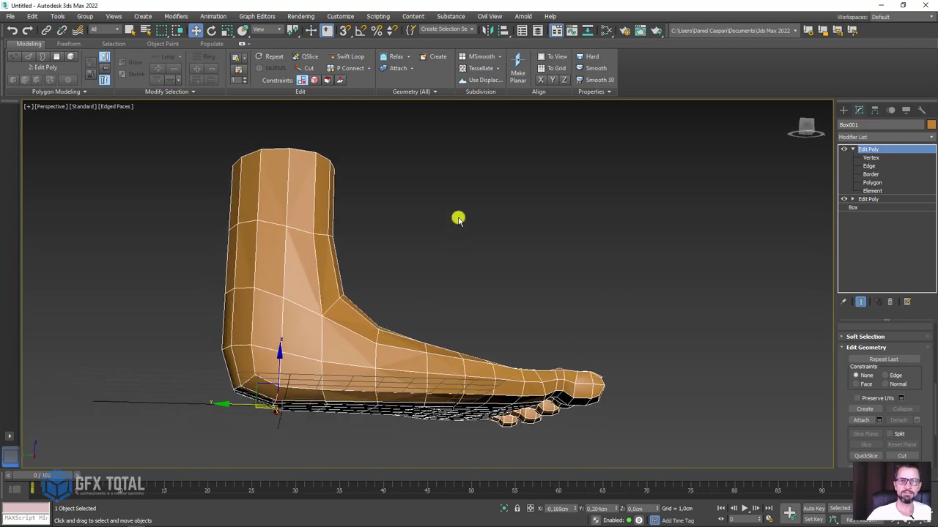
pyautogui.click(69, 44)
# - Pick the Paint Deform shift brush, set its falloff to 288, and reshape the inner ankle corner
pyautogui.click(299, 68)
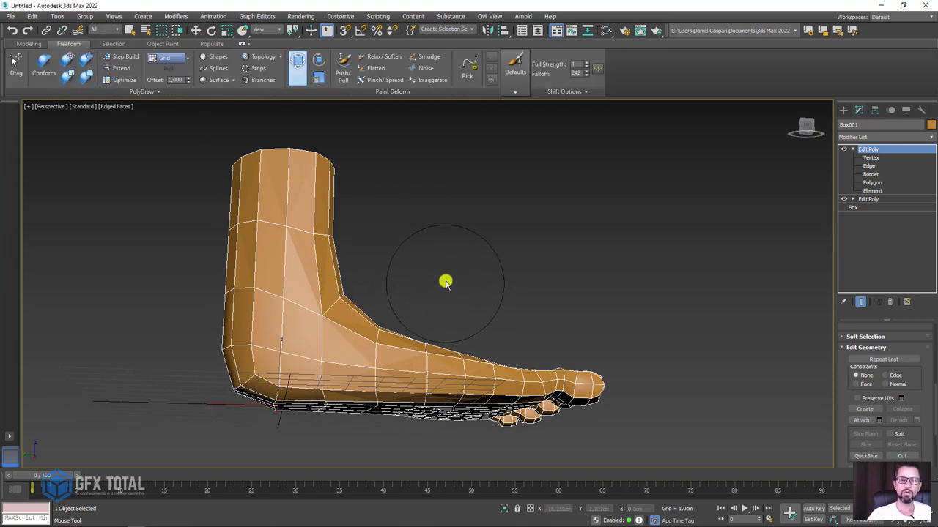
pyautogui.moveTo(445, 282)
pyautogui.keyDown('alt'); pyautogui.keyDown('shift'); pyautogui.mouseDown()
pyautogui.moveTo(459, 287)
pyautogui.moveTo(462, 272)
pyautogui.moveTo(460, 287)
pyautogui.moveTo(441, 247)
pyautogui.moveTo(444, 216)
pyautogui.moveTo(452, 256)
pyautogui.mouseUp(); pyautogui.keyUp('shift'); pyautogui.keyUp('alt')
pyautogui.moveTo(399, 287)
pyautogui.mouseDown()
pyautogui.moveTo(387, 295)
pyautogui.moveTo(450, 324)
pyautogui.moveTo(509, 329)
pyautogui.mouseUp()
pyautogui.scroll(3, 550, 342)
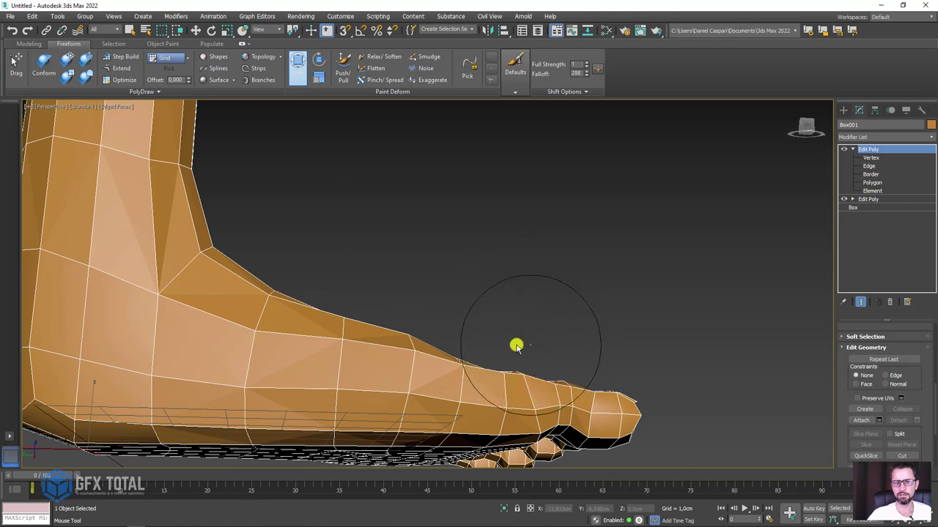
pyautogui.moveTo(498, 344)
pyautogui.keyDown('alt'); pyautogui.mouseDown(button='middle')
pyautogui.moveTo(512, 294)
pyautogui.moveTo(481, 360)
pyautogui.mouseUp(button='middle'); pyautogui.keyUp('alt')
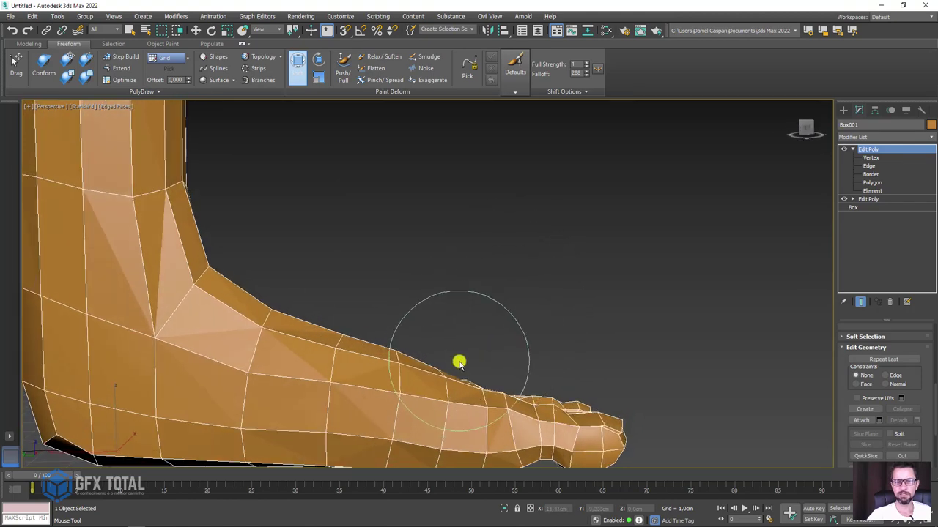
pyautogui.scroll(-3, 306, 199)
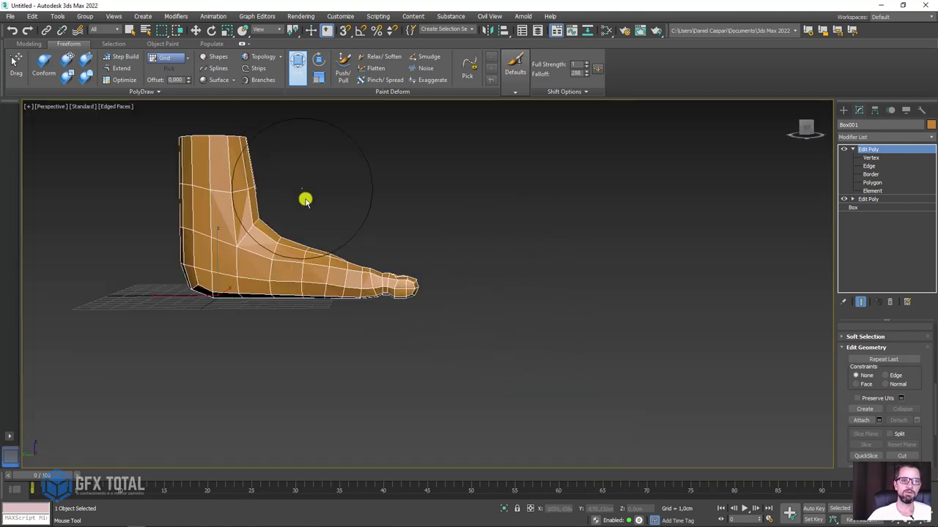
pyautogui.keyDown('alt'); pyautogui.moveTo(306, 198); pyautogui.dragTo(377, 301, button='middle'); pyautogui.keyUp('alt')
# - Frame the foot in Top view with shaded Edged Faces, zoomed in on the toes
pyautogui.press('t')
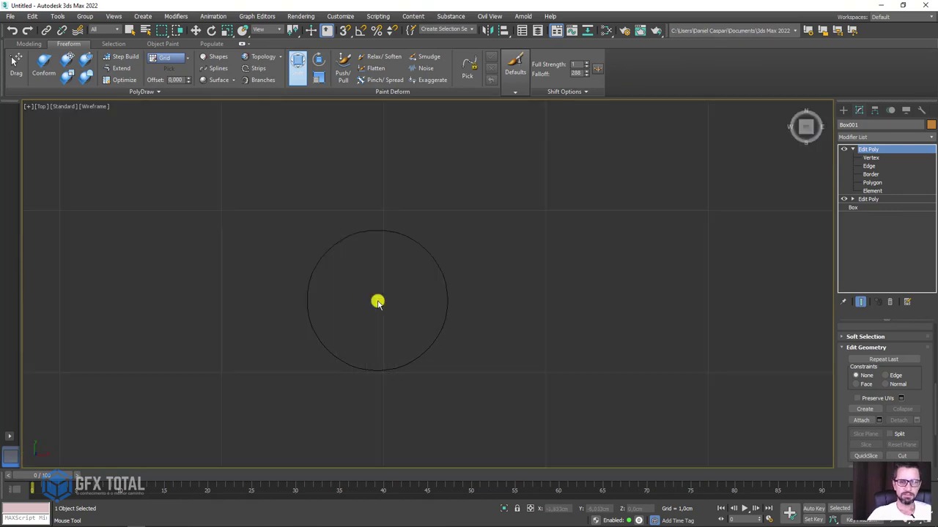
pyautogui.press('z')
pyautogui.scroll(3, 482, 296)
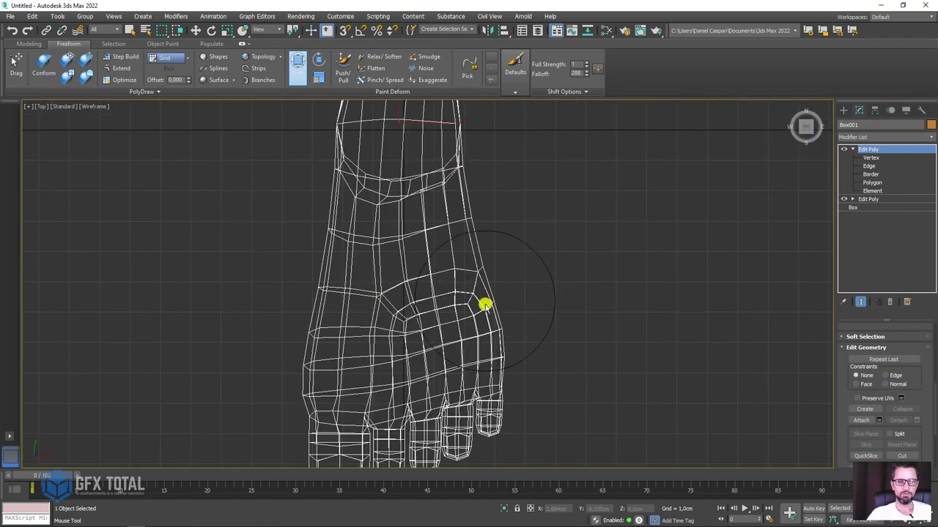
pyautogui.press('F3')
pyautogui.press('F4')
pyautogui.moveTo(484, 330); pyautogui.dragTo(458, 296, button='middle')
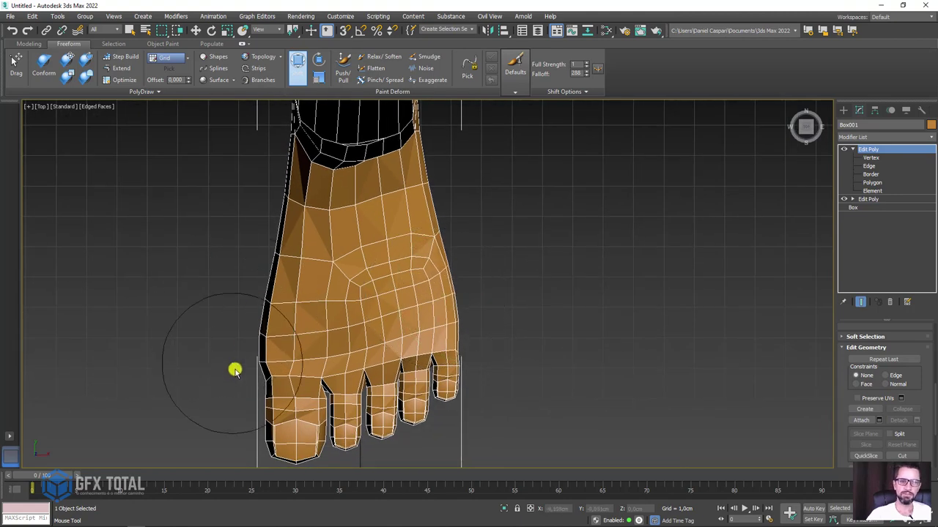
pyautogui.scroll(3, 307, 391)
pyautogui.scroll(2, 320, 385)
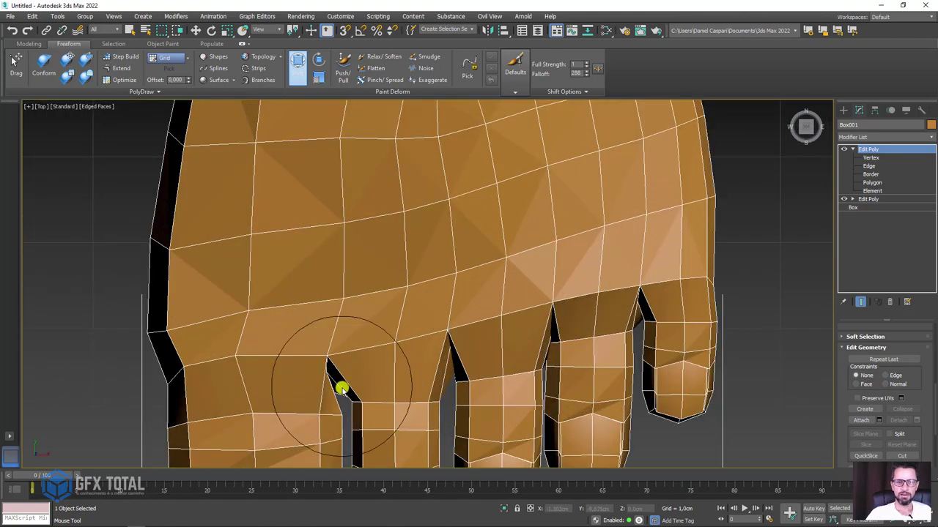
pyautogui.scroll(2, 342, 389)
pyautogui.scroll(2, 339, 377)
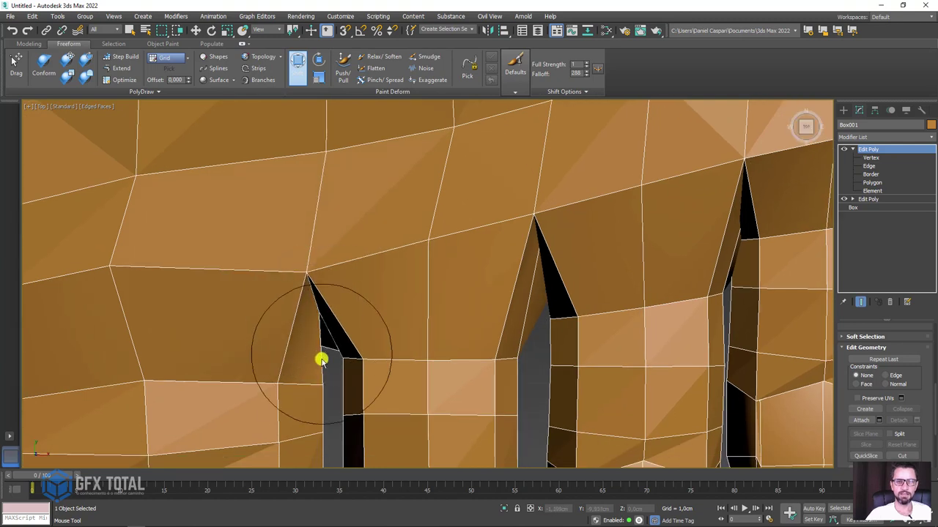
# - Shift the top vertices of the first and second toe gaps to reshape the clefts
pyautogui.moveTo(312, 267); pyautogui.dragTo(348, 245)
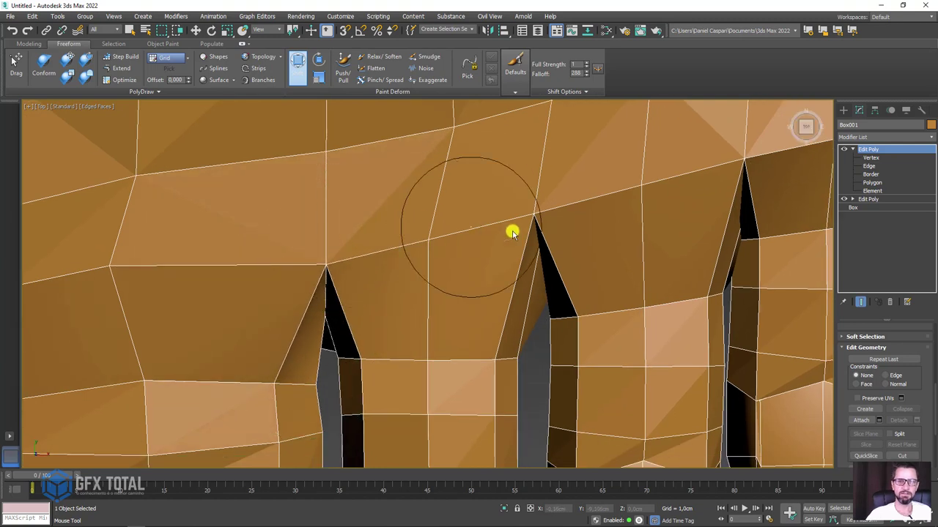
pyautogui.moveTo(511, 231); pyautogui.dragTo(538, 245)
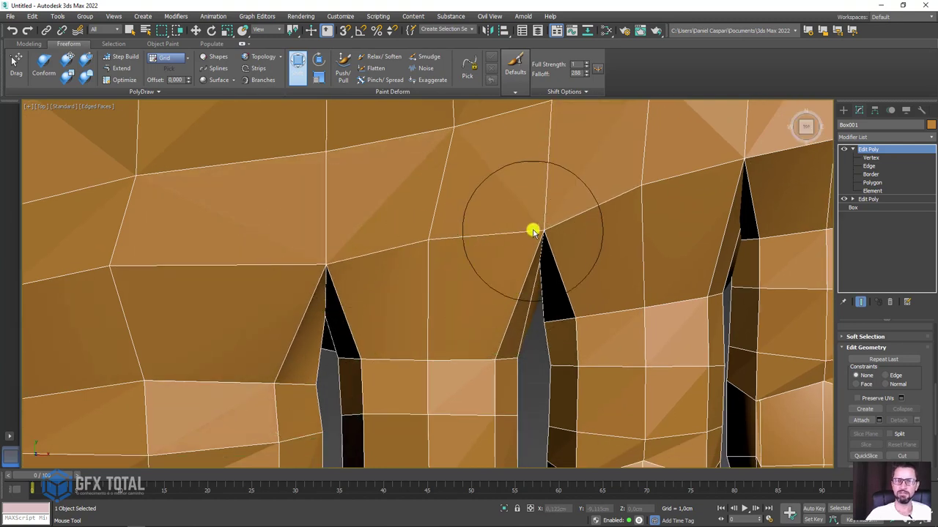
pyautogui.moveTo(534, 293); pyautogui.dragTo(521, 301)
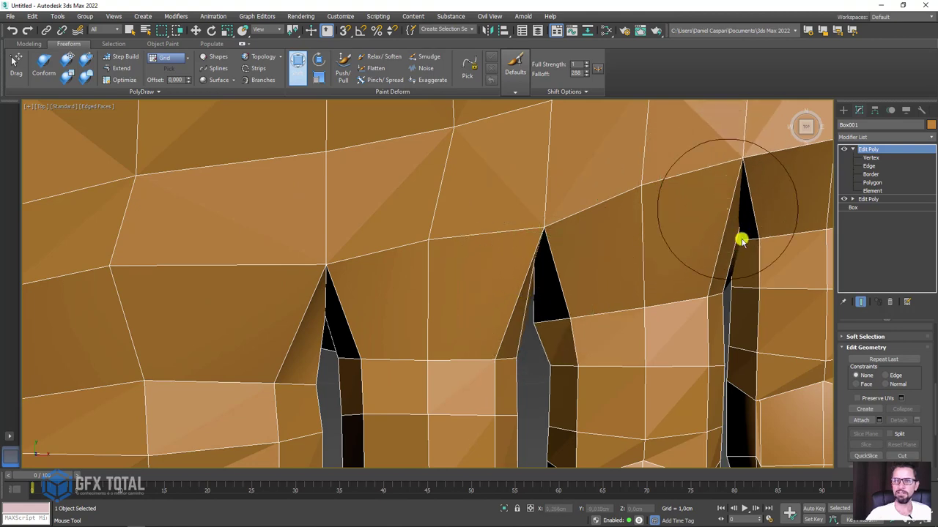
pyautogui.scroll(-5, 732, 257)
pyautogui.scroll(2, 432, 254)
pyautogui.scroll(1, 525, 216)
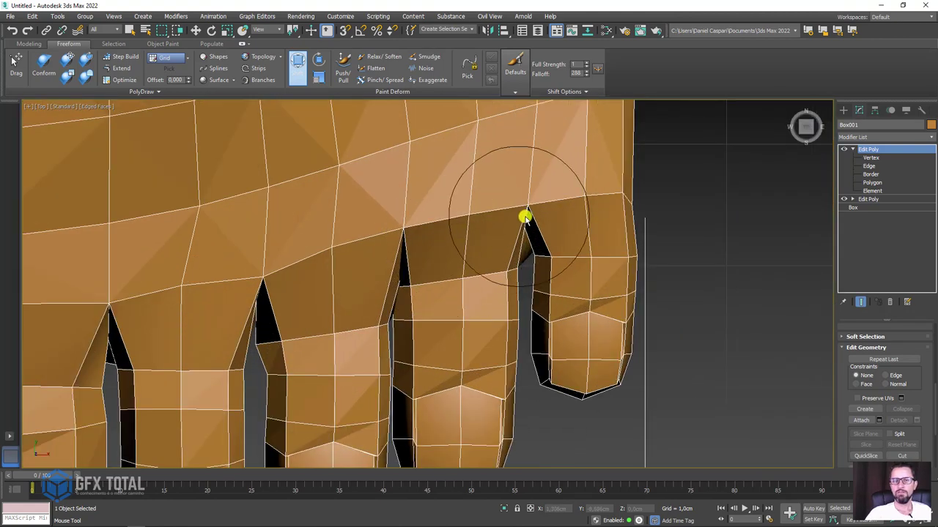
pyautogui.scroll(-2, 362, 129)
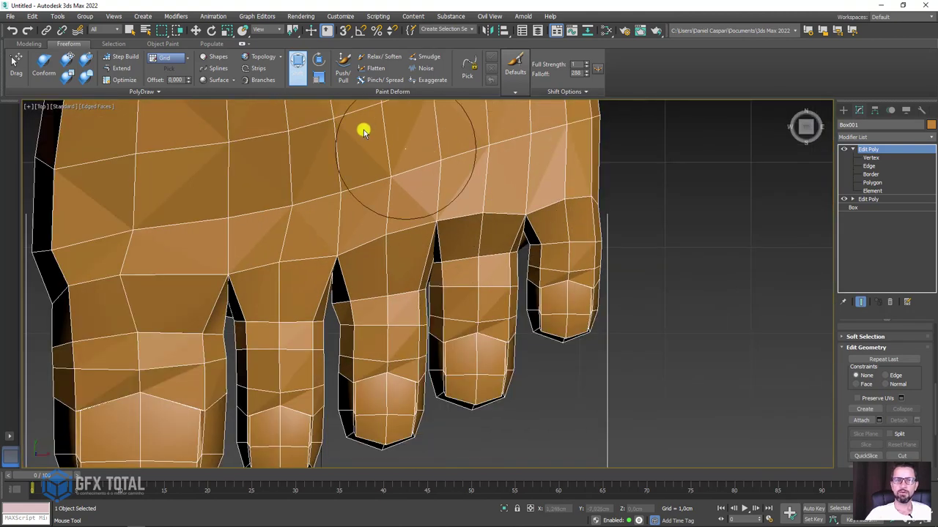
# - Brush Relax/Soften across the knuckles and along the toe bases, top and underside
pyautogui.click(379, 57)
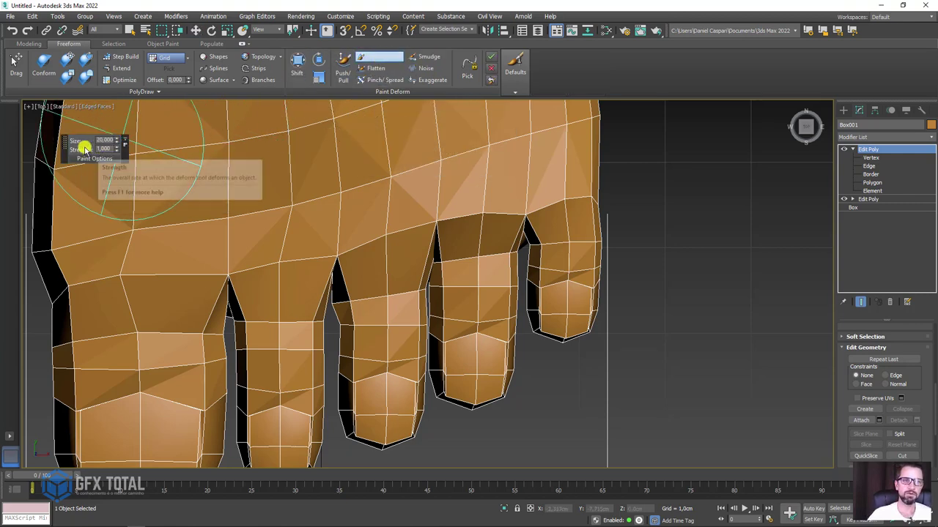
pyautogui.moveTo(65, 148); pyautogui.dragTo(548, 73)
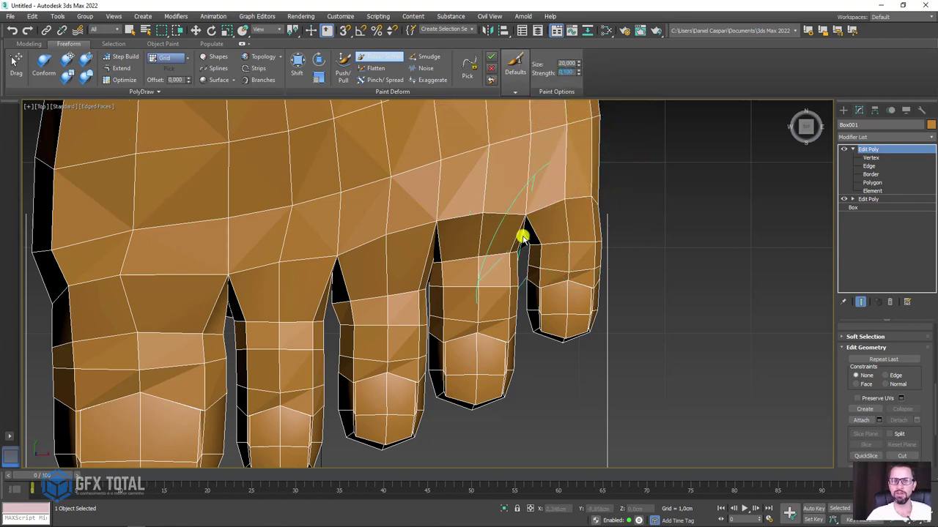
pyautogui.moveTo(451, 244)
pyautogui.mouseDown()
pyautogui.moveTo(430, 266)
pyautogui.moveTo(432, 245)
pyautogui.moveTo(225, 293)
pyautogui.moveTo(157, 299)
pyautogui.moveTo(141, 278)
pyautogui.mouseUp()
pyautogui.scroll(-3, 279, 308)
pyautogui.moveTo(278, 308)
pyautogui.keyDown('alt'); pyautogui.mouseDown(button='middle')
pyautogui.moveTo(327, 195)
pyautogui.moveTo(369, 370)
pyautogui.moveTo(296, 237)
pyautogui.mouseUp(button='middle'); pyautogui.keyUp('alt')
pyautogui.scroll(2, 296, 237)
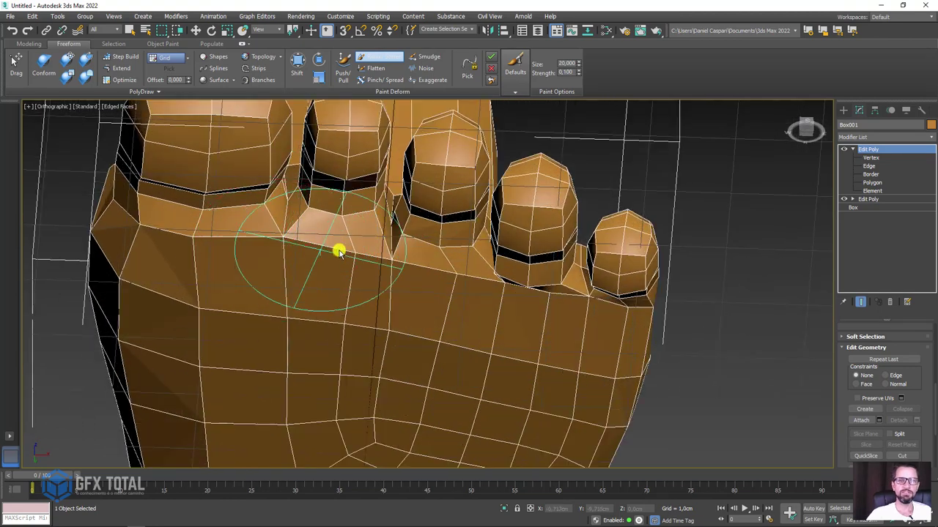
pyautogui.moveTo(511, 295)
pyautogui.mouseDown()
pyautogui.moveTo(548, 293)
pyautogui.moveTo(537, 289)
pyautogui.moveTo(622, 320)
pyautogui.mouseUp()
pyautogui.moveTo(621, 320)
pyautogui.keyDown('alt'); pyautogui.mouseDown(button='middle')
pyautogui.moveTo(569, 305)
pyautogui.moveTo(611, 418)
pyautogui.moveTo(554, 201)
pyautogui.mouseUp(button='middle'); pyautogui.keyUp('alt')
# - At Polygon level, select two sole polygons below the toes and grow the selection twice
pyautogui.press('w')
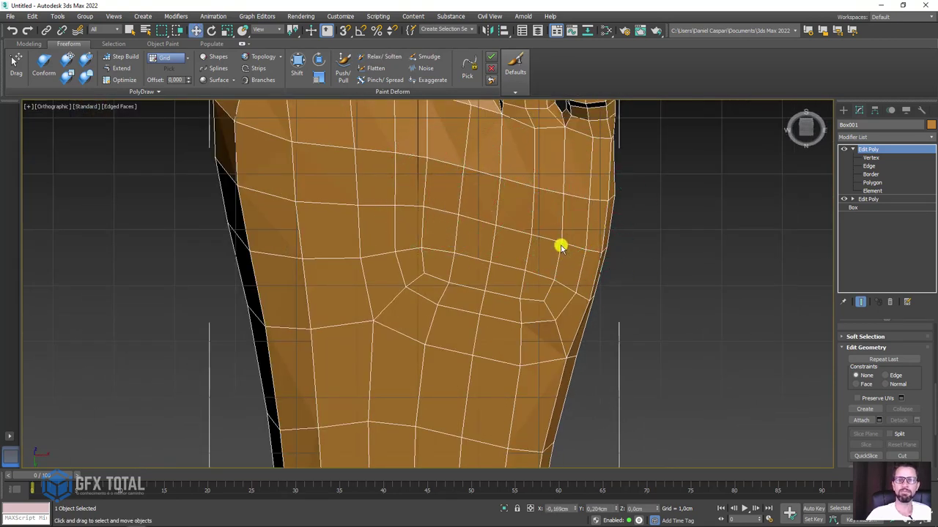
pyautogui.scroll(-3, 559, 245)
pyautogui.scroll(3, 508, 230)
pyautogui.click(874, 183)
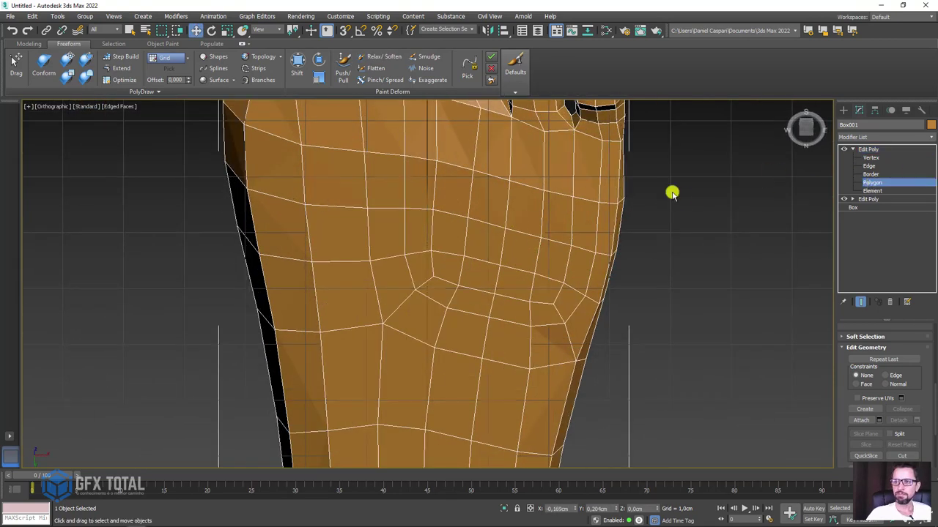
pyautogui.click(518, 206)
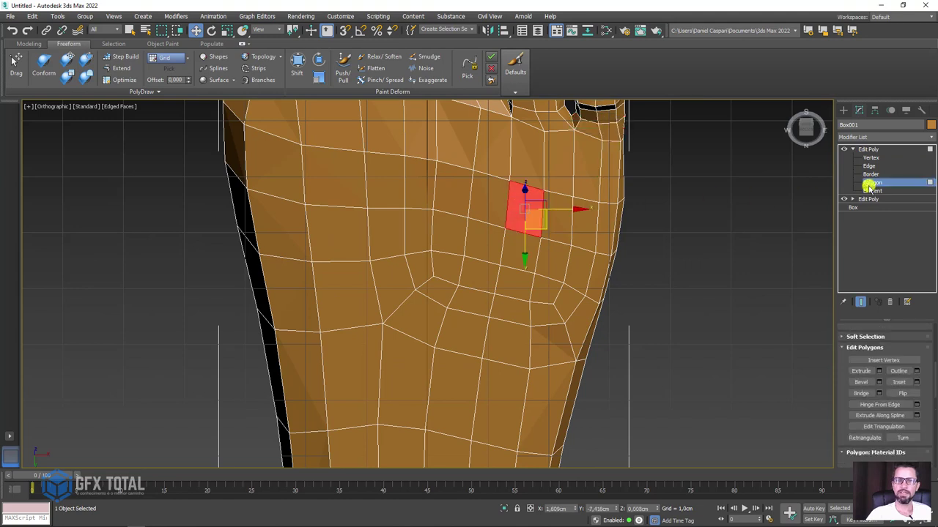
pyautogui.keyDown('ctrl'); pyautogui.click(499, 211); pyautogui.keyUp('ctrl')
pyautogui.hotkey('ctrl', 'pageup')
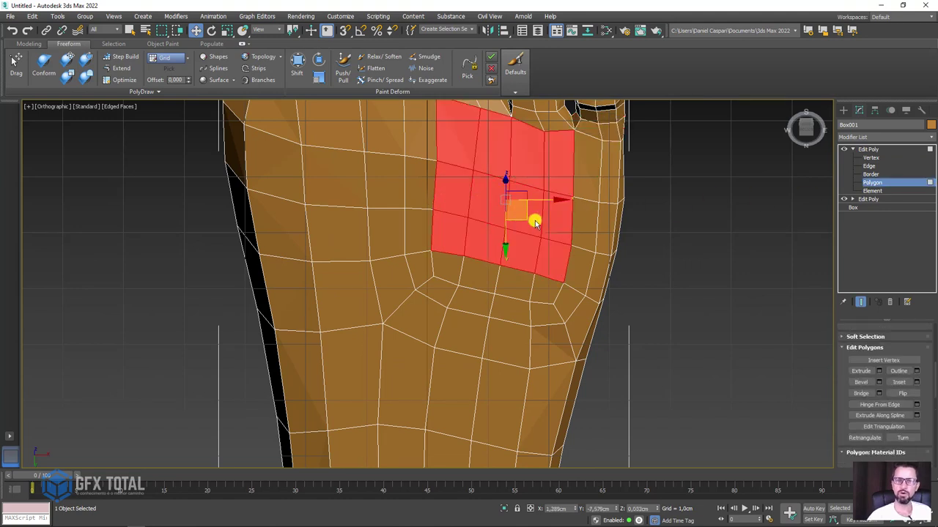
pyautogui.hotkey('ctrl', 'pageup')
# - Grow the sole selection again and trim away its top rows, bottom row and extra faces
pyautogui.scroll(-3, 536, 217)
pyautogui.scroll(-2, 587, 242)
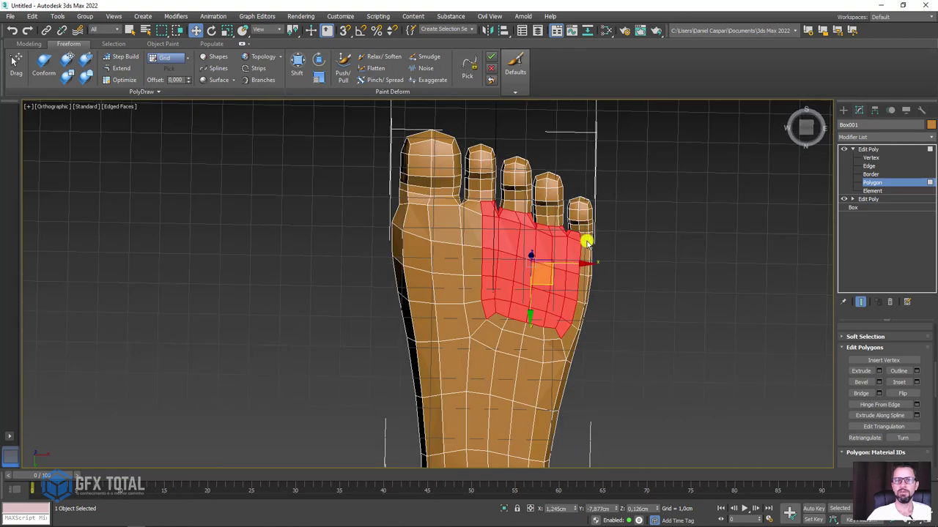
pyautogui.keyDown('alt'); pyautogui.moveTo(455, 241); pyautogui.dragTo(455, 243); pyautogui.keyUp('alt')
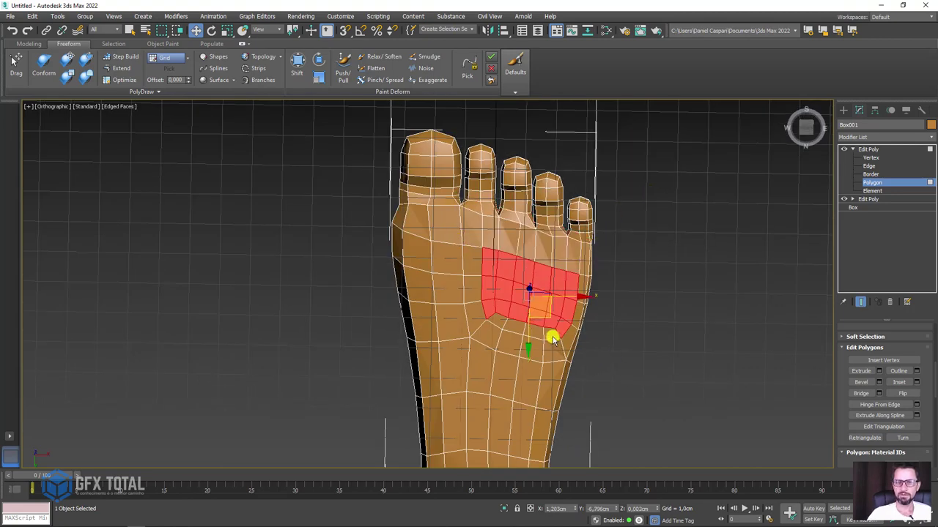
pyautogui.scroll(3, 552, 339)
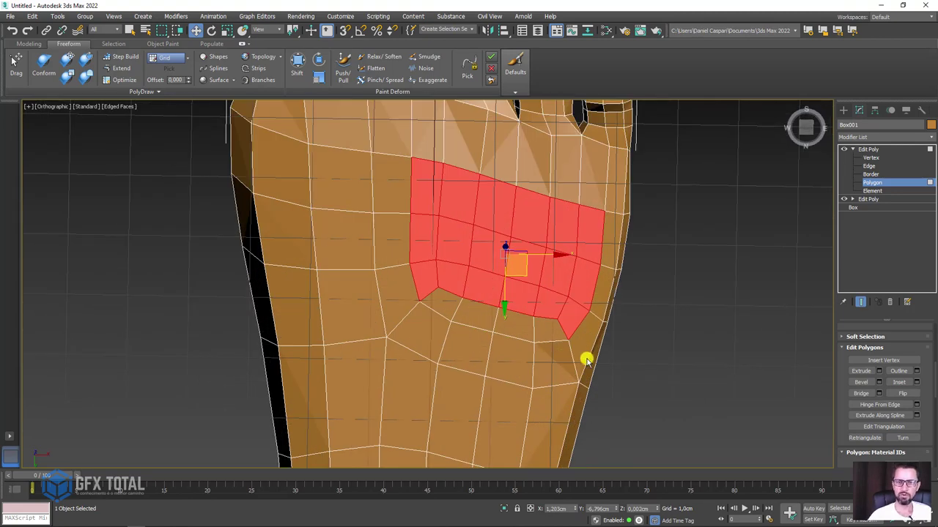
pyautogui.hotkey('ctrl', 'pageup')
pyautogui.scroll(-3, 619, 388)
pyautogui.moveTo(491, 368)
pyautogui.keyDown('alt'); pyautogui.mouseDown()
pyautogui.moveTo(473, 346)
pyautogui.moveTo(495, 355)
pyautogui.mouseUp(); pyautogui.keyUp('alt')
pyautogui.scroll(3, 615, 369)
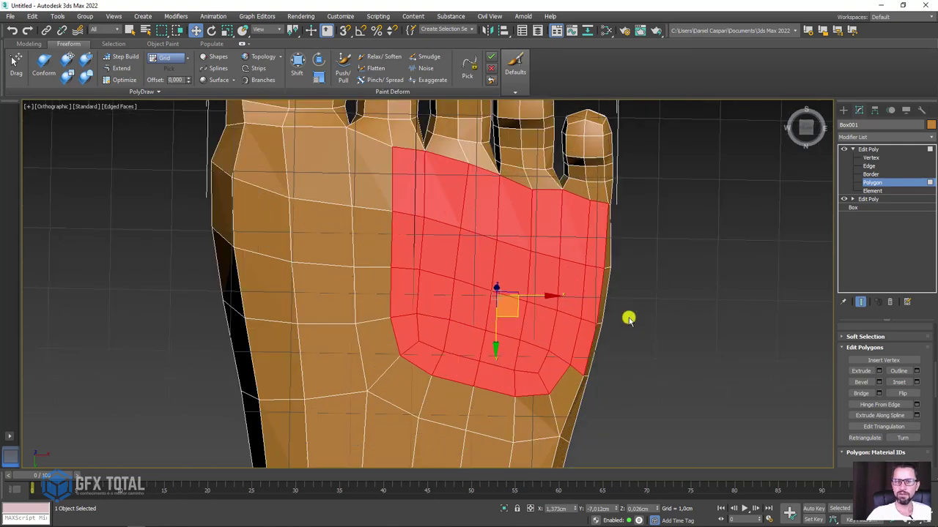
pyautogui.keyDown('alt'); pyautogui.moveTo(592, 261); pyautogui.dragTo(592, 261); pyautogui.keyUp('alt')
# - Lower the sole patch in three stages, shrinking the selection before each push
pyautogui.moveTo(620, 298)
pyautogui.keyDown('alt'); pyautogui.mouseDown(button='middle')
pyautogui.moveTo(632, 320)
pyautogui.moveTo(519, 268)
pyautogui.mouseUp(button='middle'); pyautogui.keyUp('alt')
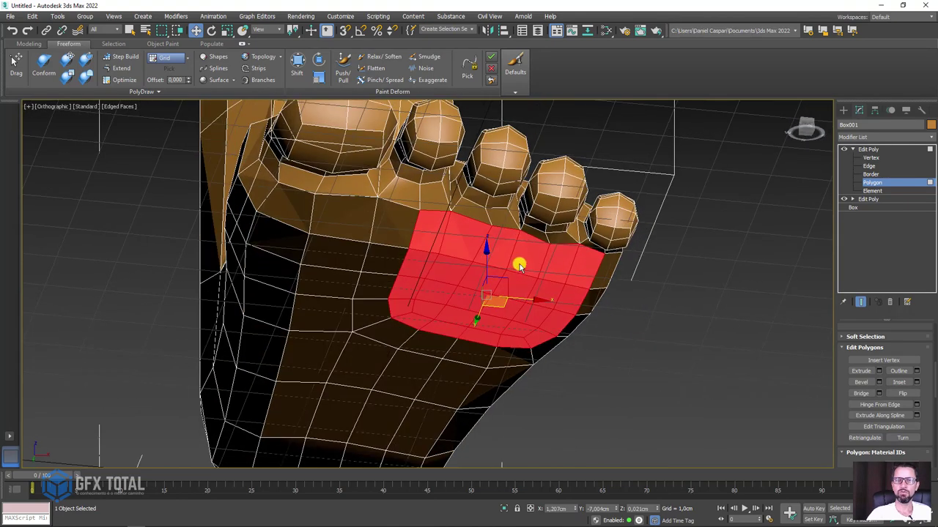
pyautogui.moveTo(489, 261); pyautogui.dragTo(485, 264)
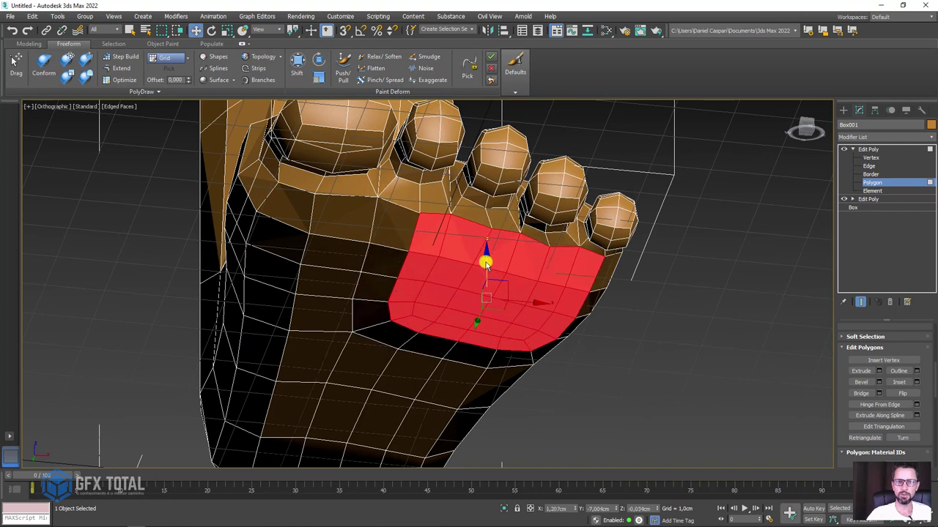
pyautogui.hotkey('ctrl', 'pagedown')
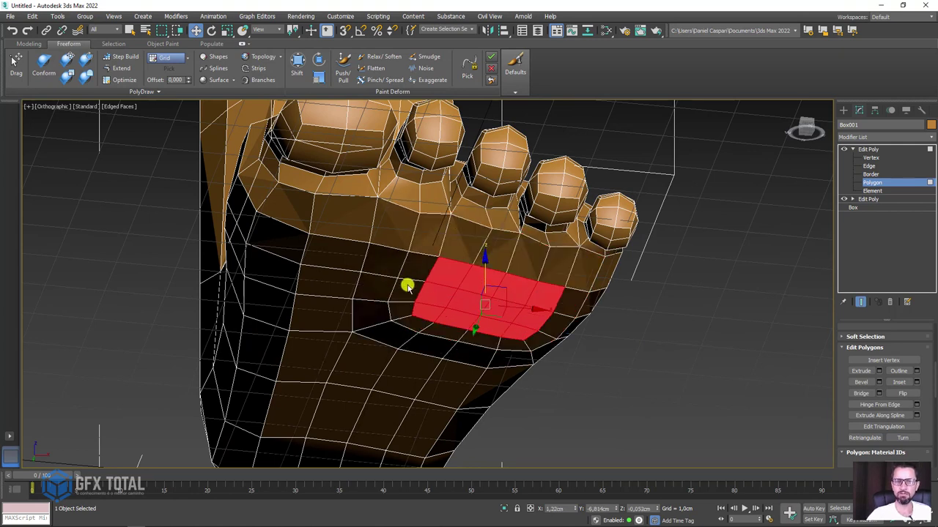
pyautogui.moveTo(483, 271); pyautogui.dragTo(481, 284)
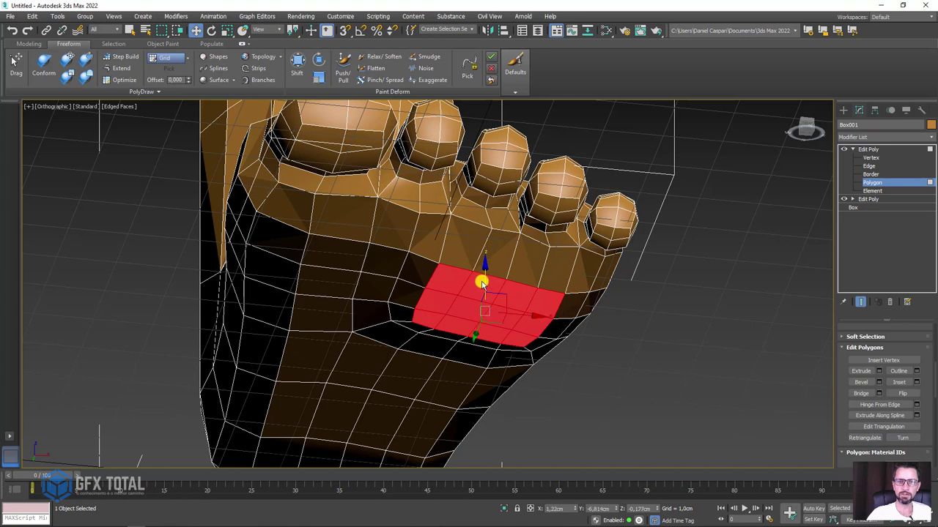
pyautogui.hotkey('ctrl', 'pagedown')
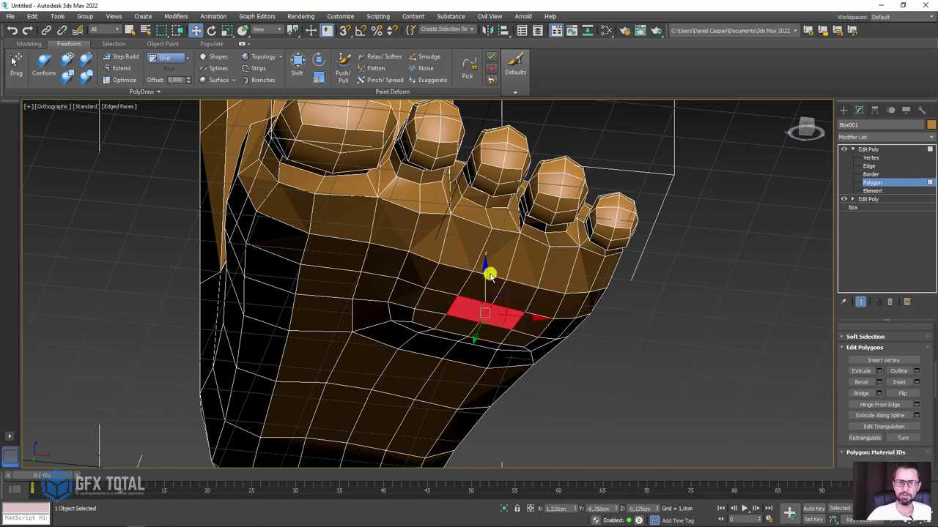
pyautogui.moveTo(486, 277); pyautogui.dragTo(505, 282)
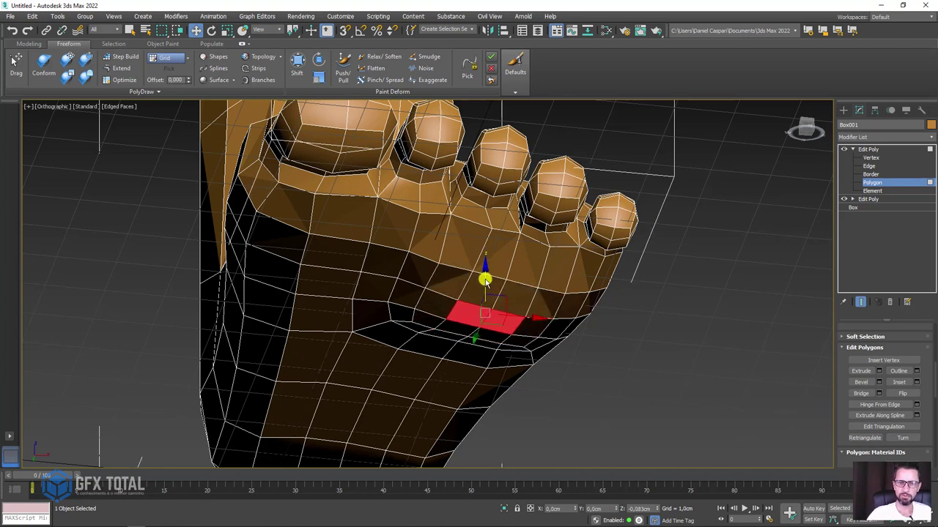
# - Select a patch of inner-sole polygons behind the big toe and nudge it slightly down
pyautogui.click(305, 242)
pyautogui.keyDown('ctrl'); pyautogui.click(293, 223); pyautogui.keyUp('ctrl')
pyautogui.keyDown('ctrl'); pyautogui.click(293, 209); pyautogui.keyUp('ctrl')
pyautogui.keyDown('ctrl'); pyautogui.click(337, 205); pyautogui.keyUp('ctrl')
pyautogui.keyDown('ctrl'); pyautogui.click(322, 282); pyautogui.keyUp('ctrl')
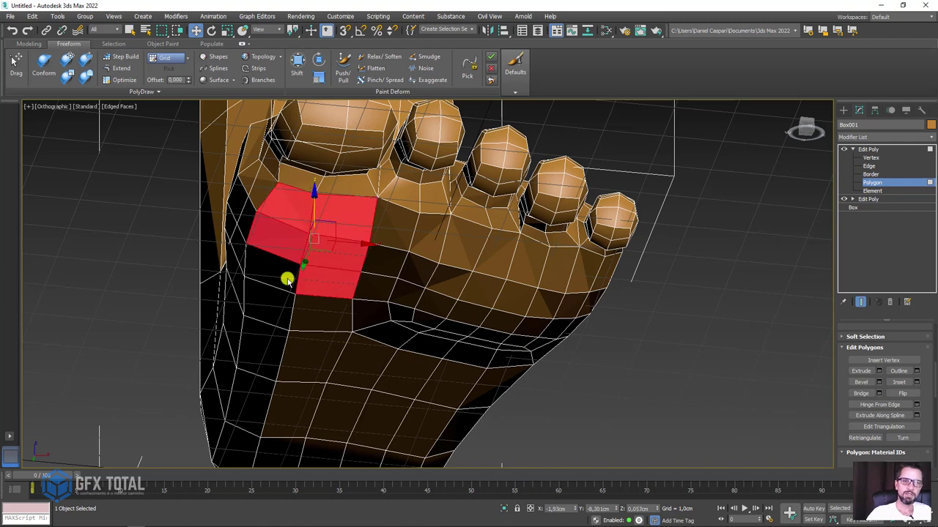
pyautogui.keyDown('ctrl'); pyautogui.click(286, 279); pyautogui.keyUp('ctrl')
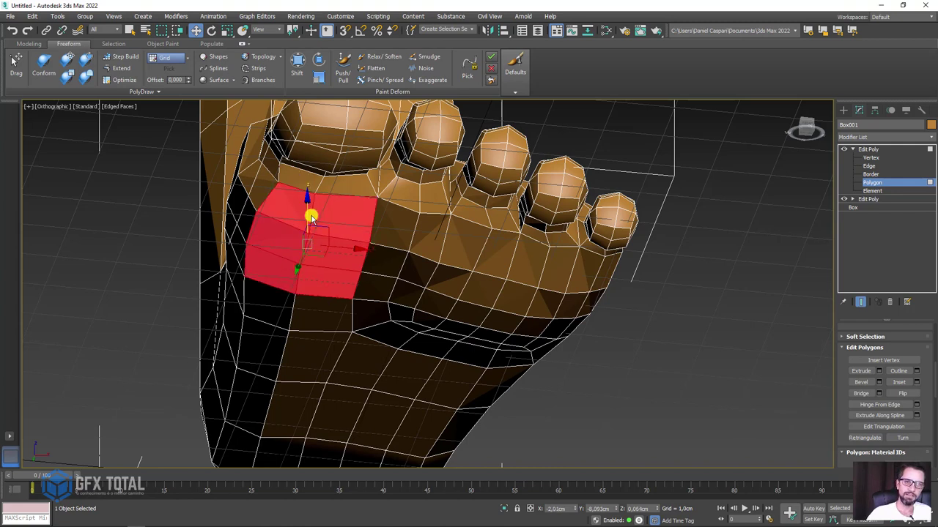
pyautogui.keyDown('ctrl'); pyautogui.click(308, 313); pyautogui.keyUp('ctrl')
pyautogui.keyDown('ctrl'); pyautogui.click(272, 308); pyautogui.keyUp('ctrl')
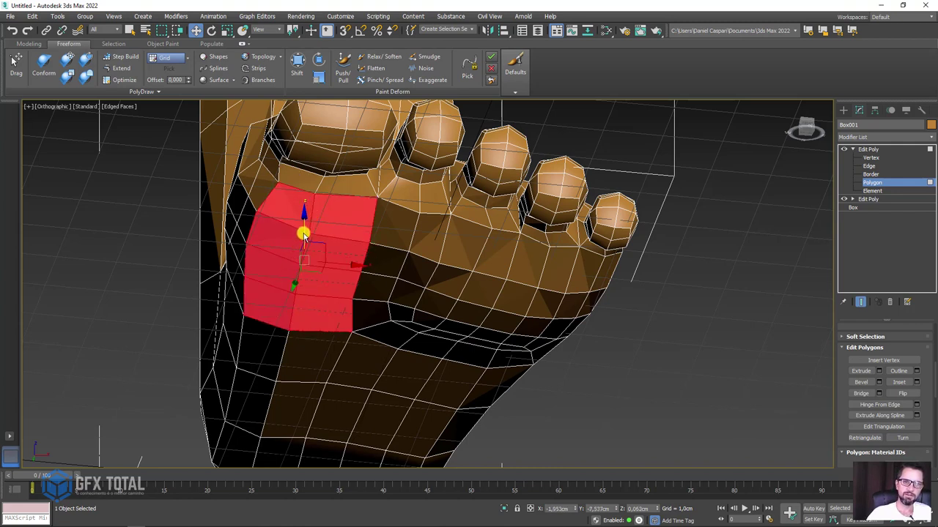
pyautogui.moveTo(304, 234); pyautogui.dragTo(300, 237)
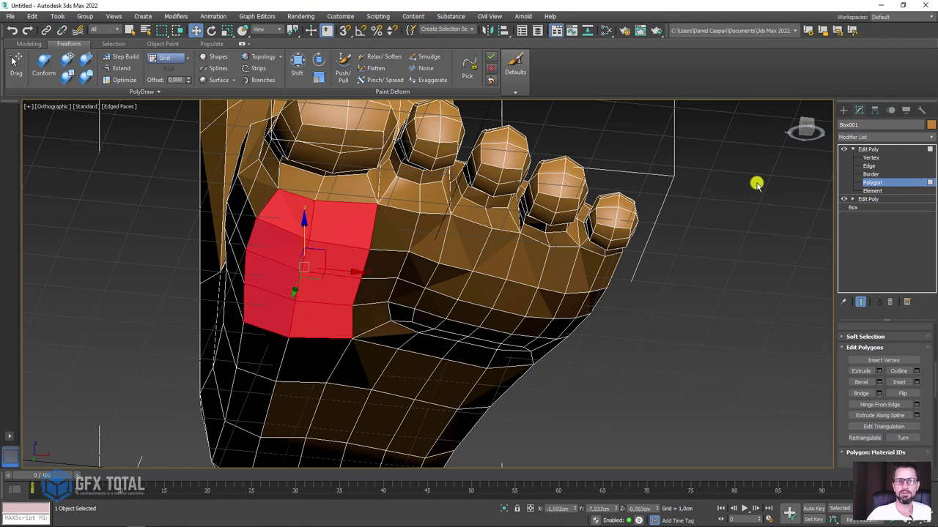
# - Shift a sole edge slightly sideways along X, then bring up the foot reference images
pyautogui.click(869, 166)
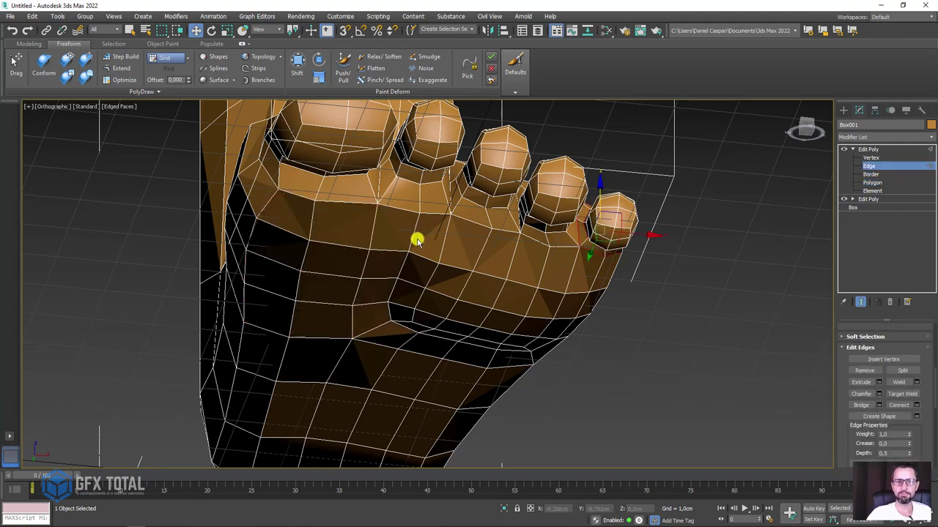
pyautogui.click(413, 241)
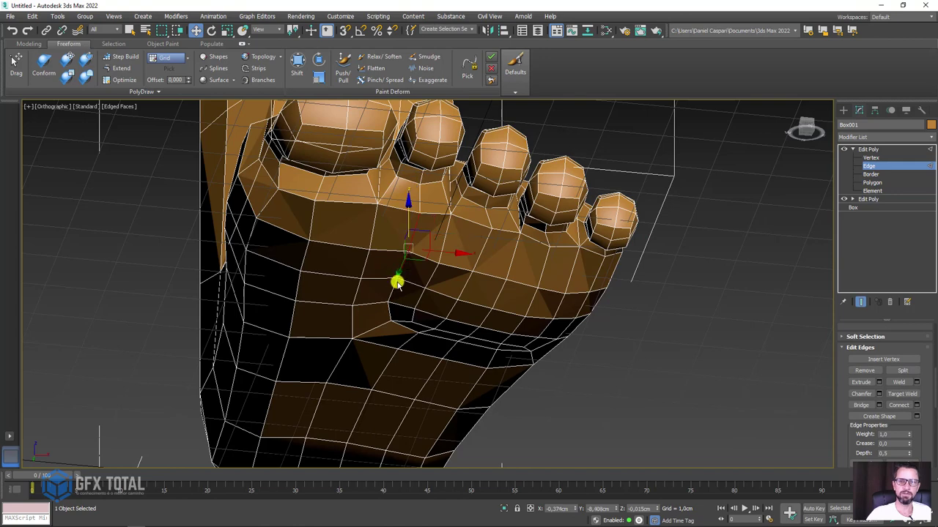
pyautogui.click(396, 283)
pyautogui.keyDown('alt'); pyautogui.moveTo(396, 283); pyautogui.dragTo(447, 262, button='middle'); pyautogui.keyUp('alt')
pyautogui.moveTo(438, 268); pyautogui.dragTo(401, 261)
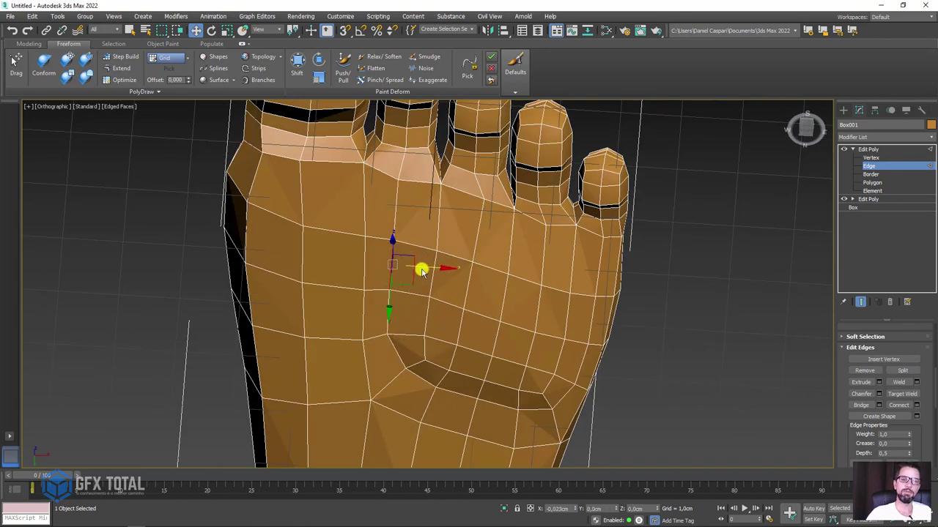
pyautogui.scroll(-3, 422, 271)
pyautogui.keyDown('alt'); pyautogui.moveTo(452, 279); pyautogui.dragTo(519, 374, button='middle'); pyautogui.keyUp('alt')
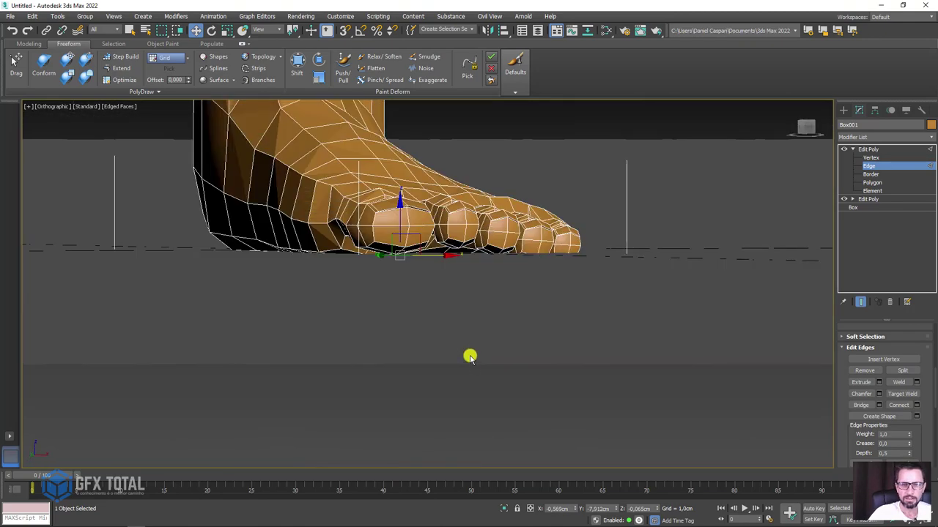
pyautogui.scroll(2, 413, 290)
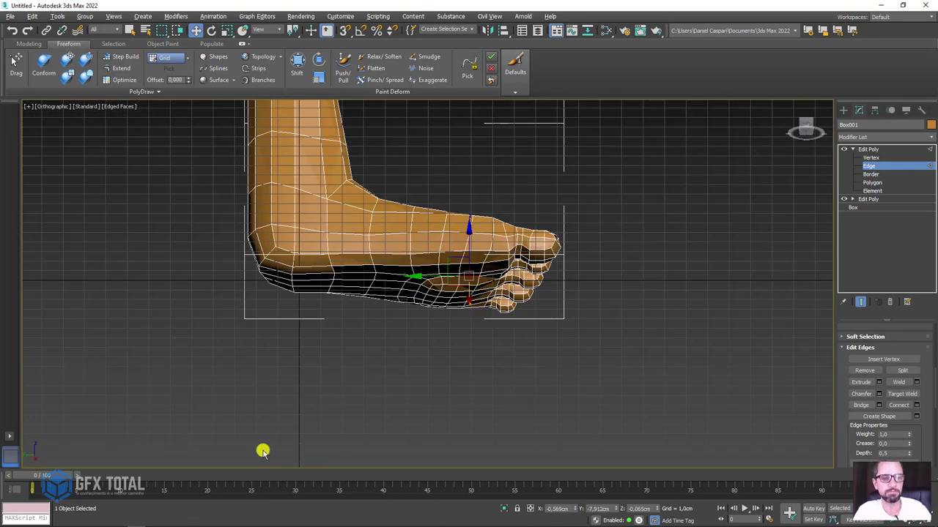
pyautogui.hotkey('alt', 'Tab')
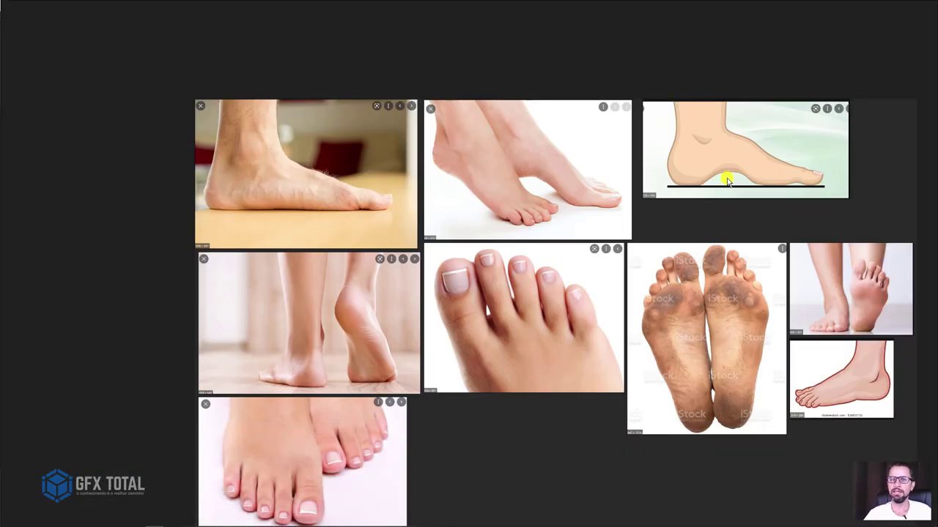
# - Zoom in and out on the foot side-view illustration and photos
pyautogui.scroll(3, 727, 181)
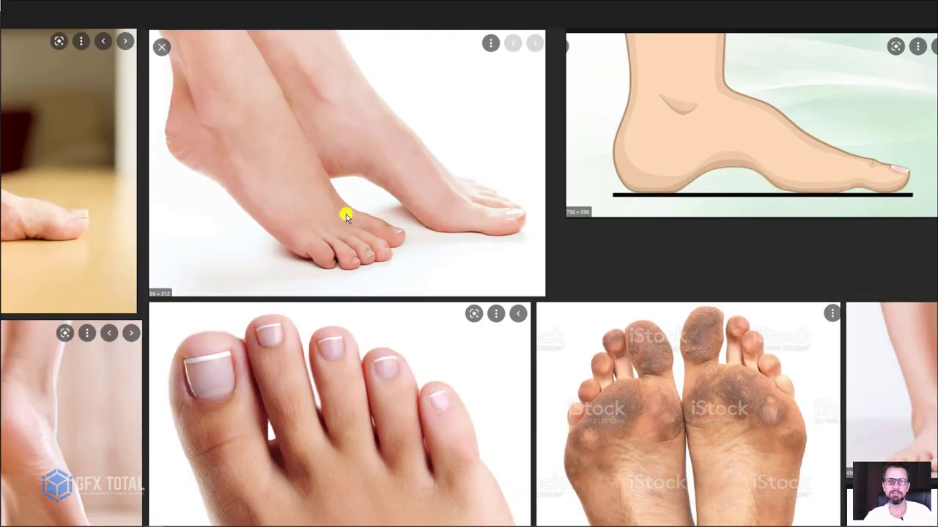
pyautogui.scroll(-2, 345, 212)
pyautogui.scroll(3, 344, 194)
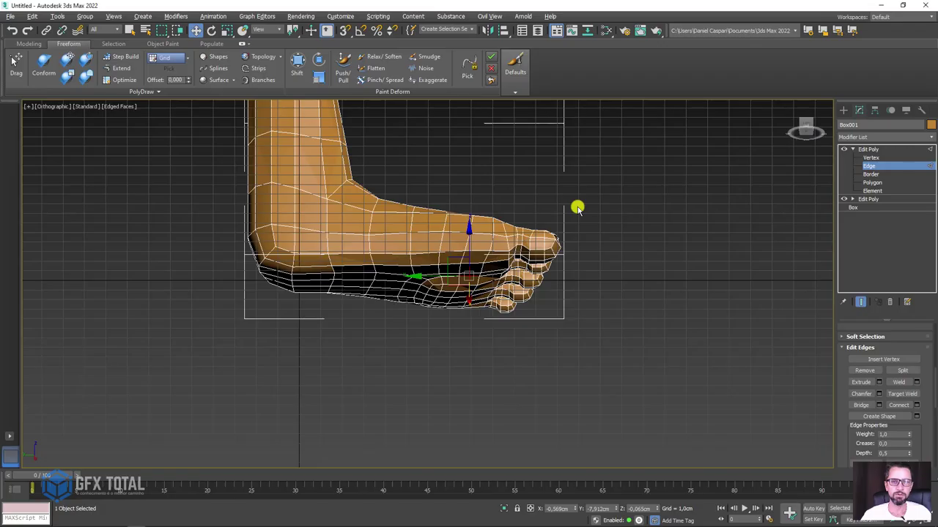
# - At Polygon level, select two inner-sole polygons under the midfoot
pyautogui.moveTo(540, 235)
pyautogui.keyDown('alt'); pyautogui.mouseDown(button='middle')
pyautogui.moveTo(540, 184)
pyautogui.moveTo(584, 278)
pyautogui.moveTo(482, 269)
pyautogui.moveTo(586, 251)
pyautogui.mouseUp(button='middle'); pyautogui.keyUp('alt')
pyautogui.click(872, 182)
pyautogui.click(373, 272)
pyautogui.scroll(2, 373, 272)
pyautogui.scroll(2, 396, 271)
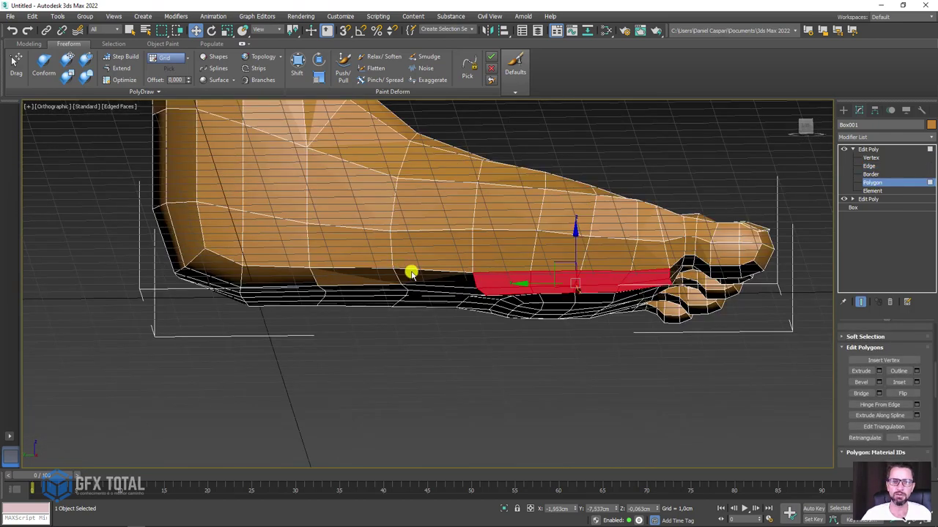
pyautogui.click(382, 273)
pyautogui.keyDown('ctrl'); pyautogui.click(383, 274); pyautogui.keyUp('ctrl')
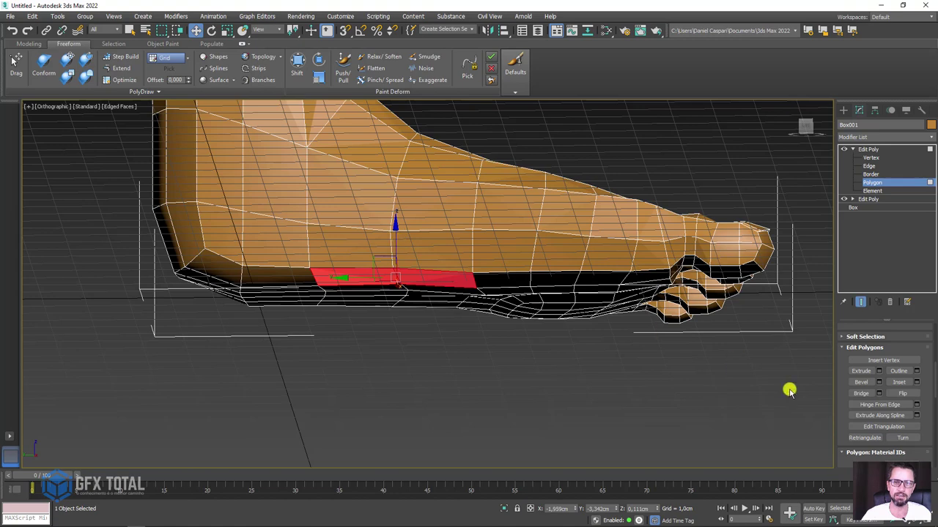
# - Enable Use Soft Selection and lift the two sole polygons up in Z
pyautogui.click(845, 338)
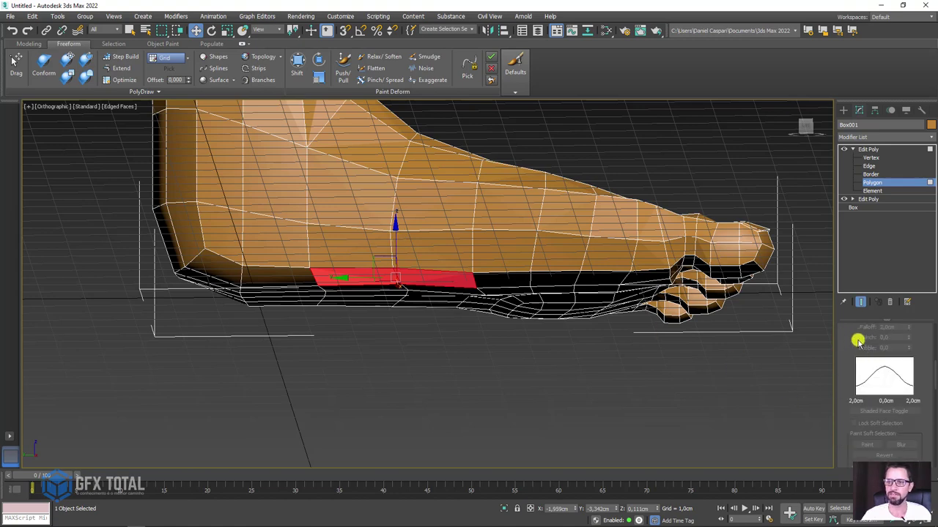
pyautogui.moveTo(858, 334); pyautogui.dragTo(862, 397)
pyautogui.click(860, 380)
pyautogui.keyDown('alt'); pyautogui.moveTo(536, 335); pyautogui.dragTo(513, 323, button='middle'); pyautogui.keyUp('alt')
pyautogui.moveTo(395, 238); pyautogui.dragTo(398, 220)
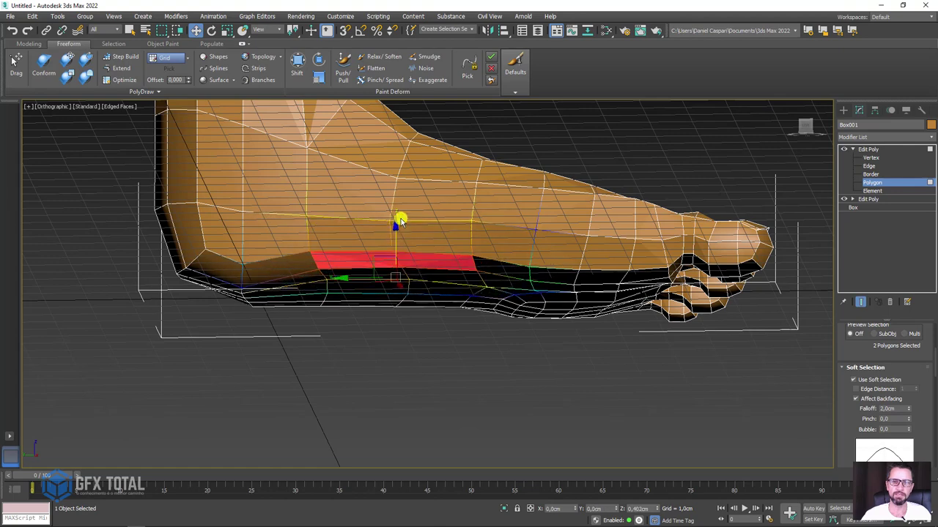
# - At Edge level, raise the selected edge to deepen the arch
pyautogui.press('2')
pyautogui.scroll(3, 399, 256)
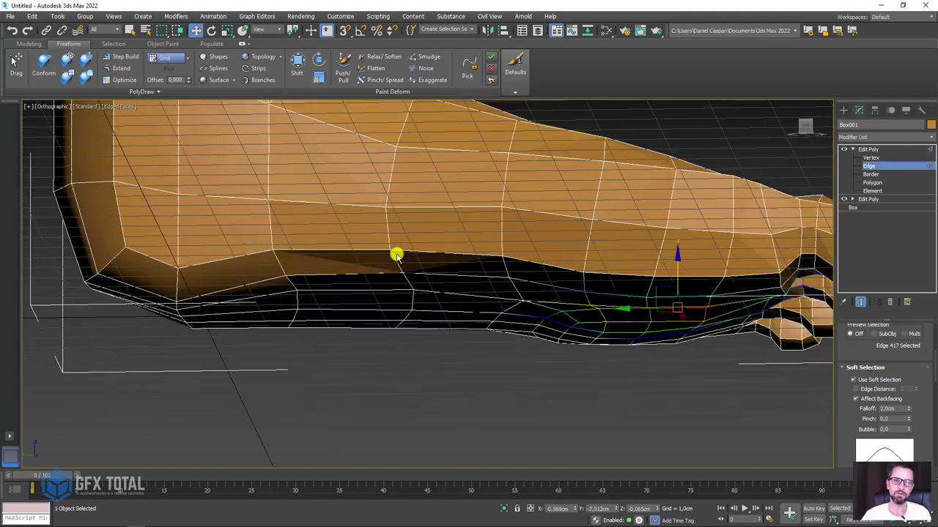
pyautogui.scroll(1, 391, 242)
pyautogui.moveTo(386, 202); pyautogui.dragTo(379, 180)
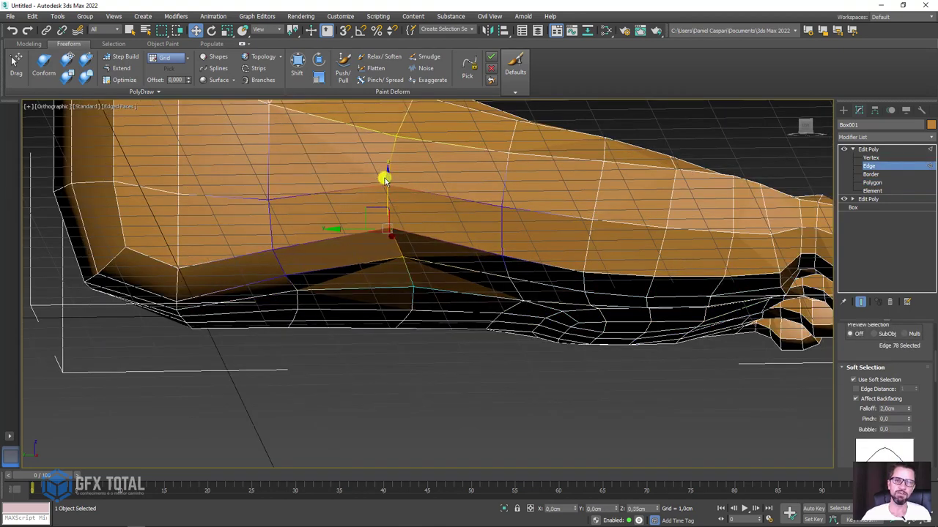
pyautogui.scroll(-4, 483, 251)
pyautogui.moveTo(484, 252)
pyautogui.keyDown('alt'); pyautogui.mouseDown(button='middle')
pyautogui.moveTo(494, 254)
pyautogui.moveTo(594, 427)
pyautogui.moveTo(517, 354)
pyautogui.moveTo(515, 315)
pyautogui.moveTo(496, 300)
pyautogui.moveTo(594, 278)
pyautogui.moveTo(559, 260)
pyautogui.moveTo(575, 233)
pyautogui.moveTo(662, 303)
pyautogui.moveTo(614, 331)
pyautogui.moveTo(521, 330)
pyautogui.moveTo(490, 284)
pyautogui.mouseUp(button='middle'); pyautogui.keyUp('alt')
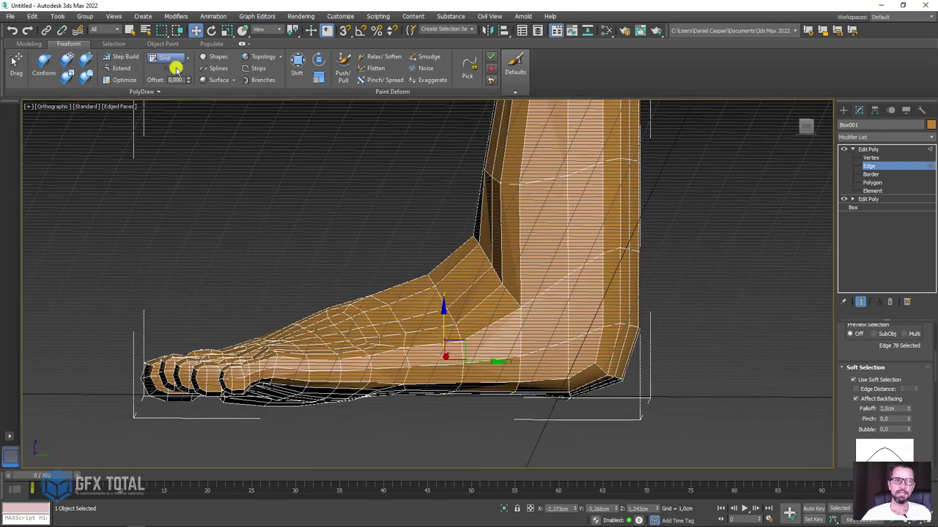
# - Turn off soft selection and activate the Paint Deform Push/Pull brush
pyautogui.click(859, 380)
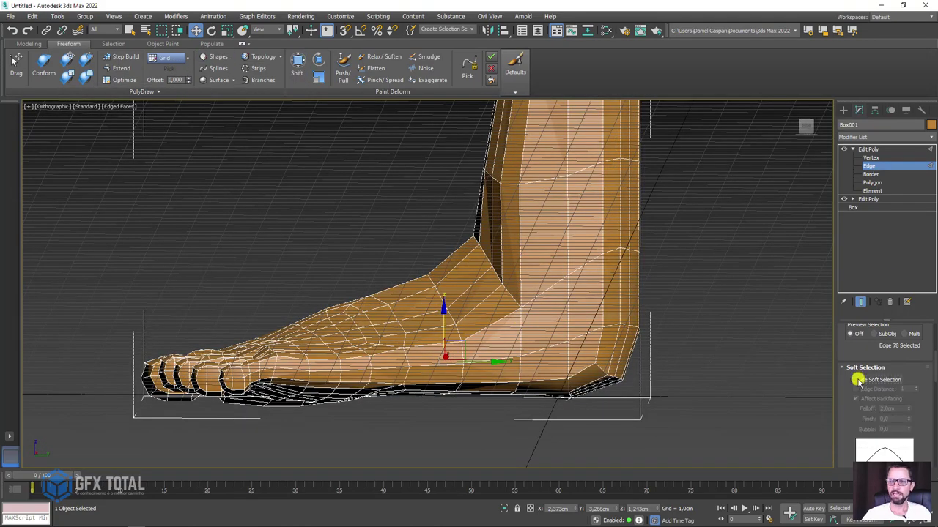
pyautogui.click(297, 62)
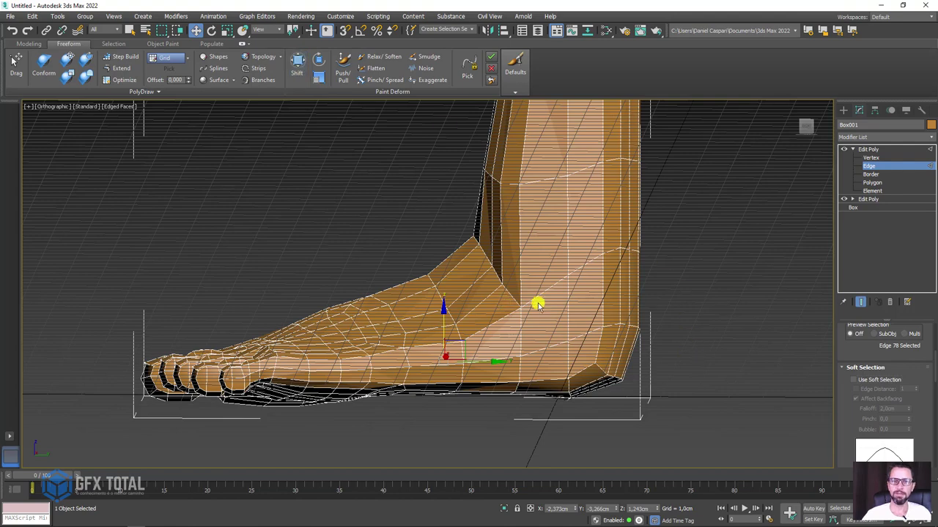
pyautogui.click(297, 62)
pyautogui.keyDown('alt'); pyautogui.moveTo(466, 262); pyautogui.dragTo(486, 274, button='middle'); pyautogui.keyUp('alt')
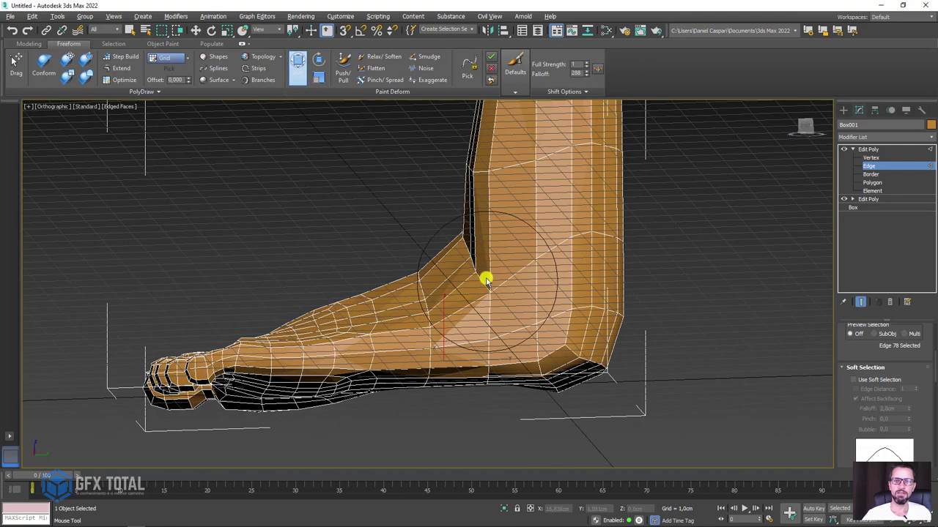
pyautogui.keyDown('alt'); pyautogui.moveTo(464, 321); pyautogui.dragTo(429, 308, button='middle'); pyautogui.keyUp('alt')
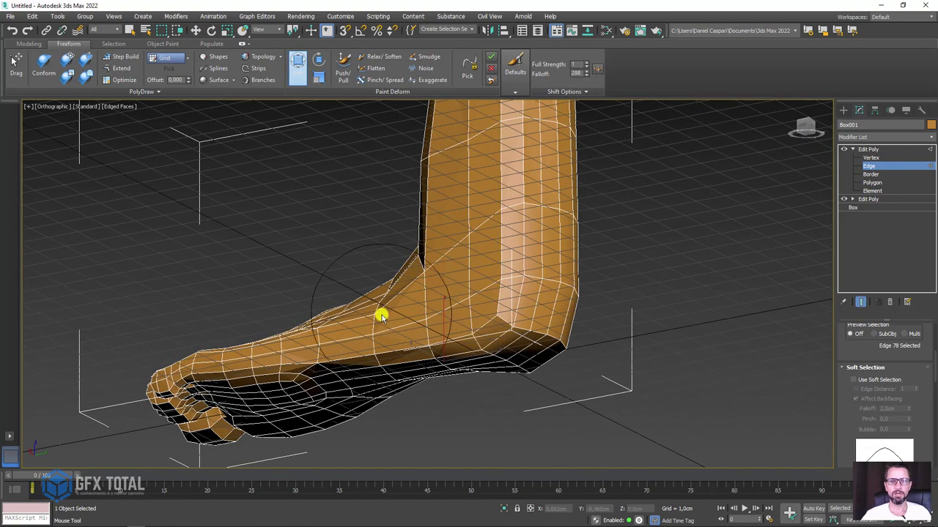
pyautogui.moveTo(371, 320)
pyautogui.keyDown('alt'); pyautogui.mouseDown(button='middle')
pyautogui.moveTo(370, 305)
pyautogui.moveTo(339, 314)
pyautogui.mouseUp(button='middle'); pyautogui.keyUp('alt')
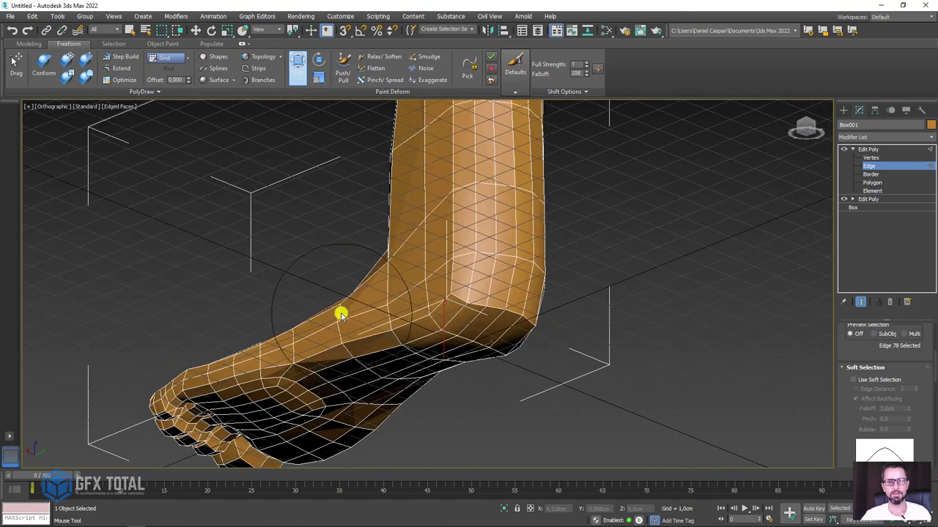
pyautogui.moveTo(377, 264)
pyautogui.keyDown('alt'); pyautogui.mouseDown(button='middle')
pyautogui.moveTo(471, 262)
pyautogui.moveTo(594, 328)
pyautogui.moveTo(543, 307)
pyautogui.moveTo(496, 234)
pyautogui.moveTo(641, 255)
pyautogui.moveTo(653, 335)
pyautogui.mouseUp(button='middle'); pyautogui.keyUp('alt')
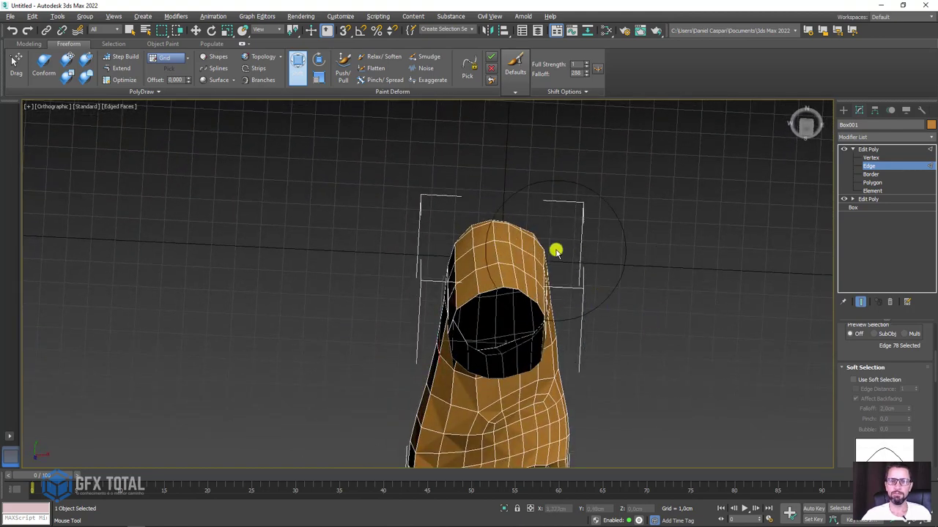
pyautogui.keyDown('alt'); pyautogui.moveTo(554, 251); pyautogui.dragTo(535, 220, button='middle'); pyautogui.keyUp('alt')
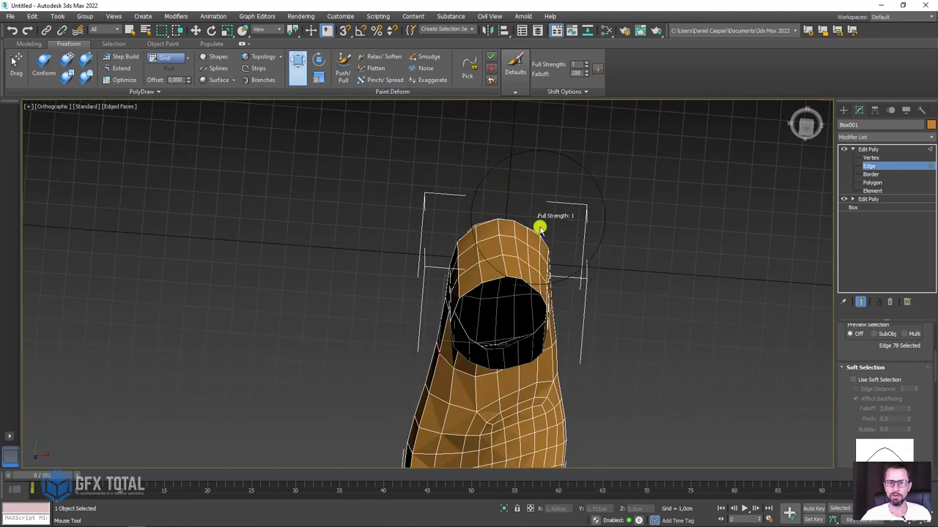
pyautogui.keyDown('alt'); pyautogui.moveTo(541, 287); pyautogui.dragTo(537, 226, button='middle'); pyautogui.keyUp('alt')
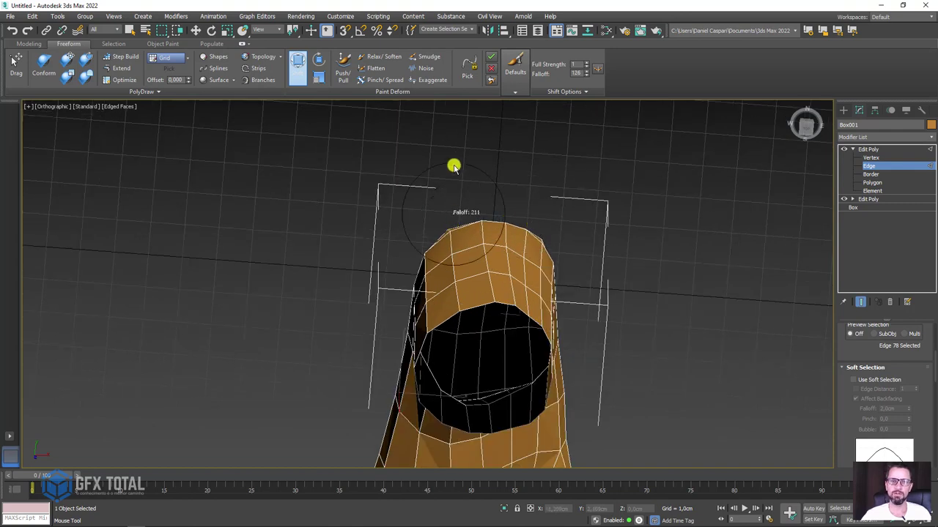
# - Brush the top of the ankle column and the instep to smooth their contours
pyautogui.moveTo(447, 219); pyautogui.dragTo(467, 209)
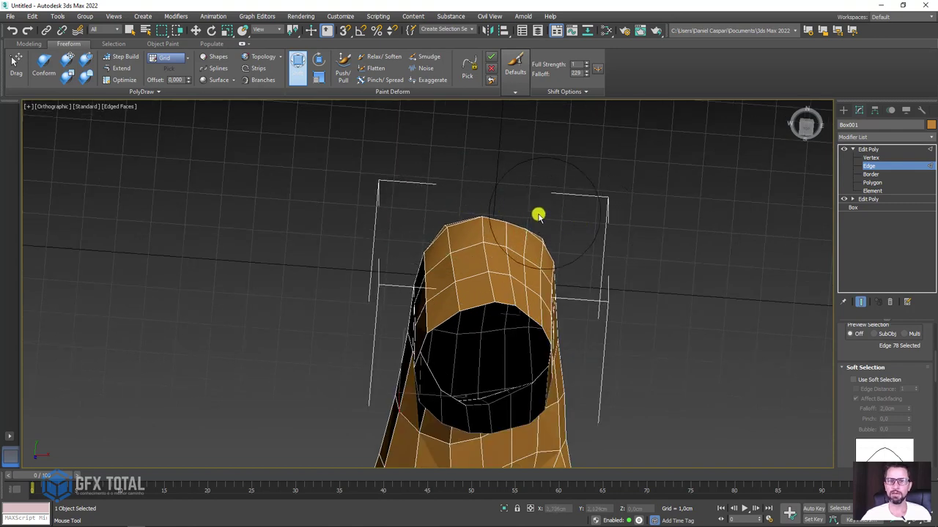
pyautogui.moveTo(586, 287)
pyautogui.keyDown('alt'); pyautogui.mouseDown(button='middle')
pyautogui.moveTo(441, 180)
pyautogui.moveTo(556, 324)
pyautogui.moveTo(549, 195)
pyautogui.moveTo(620, 184)
pyautogui.moveTo(642, 298)
pyautogui.moveTo(601, 298)
pyautogui.moveTo(459, 389)
pyautogui.moveTo(493, 350)
pyautogui.moveTo(447, 362)
pyautogui.moveTo(374, 324)
pyautogui.mouseUp(button='middle'); pyautogui.keyUp('alt')
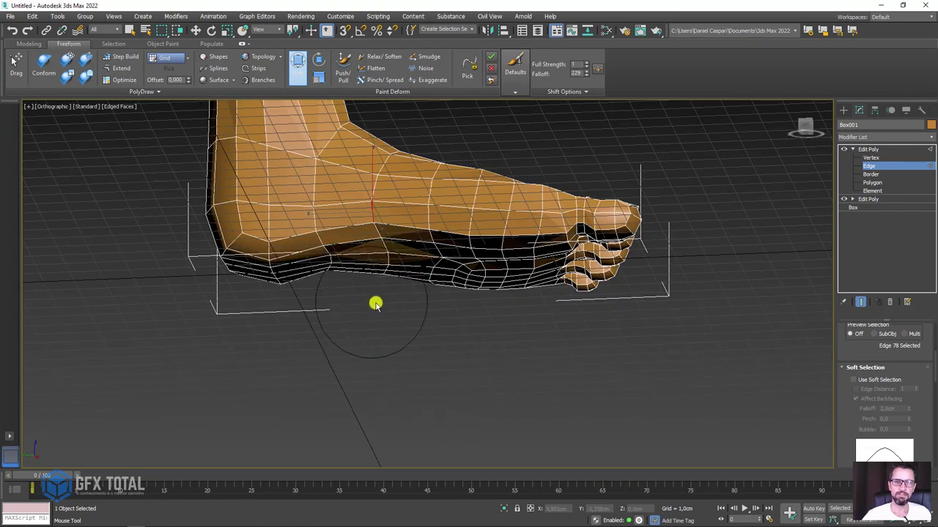
pyautogui.keyDown('alt'); pyautogui.moveTo(388, 287); pyautogui.dragTo(380, 295, button='middle'); pyautogui.keyUp('alt')
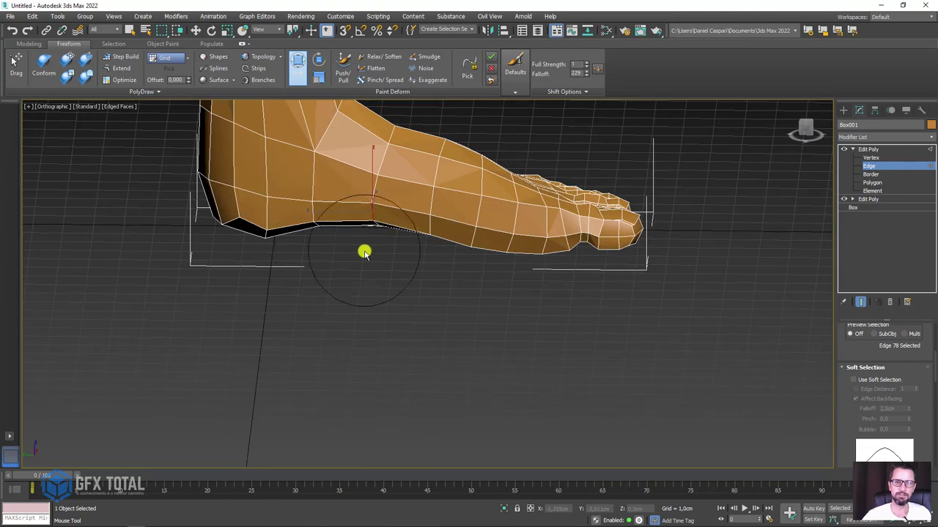
pyautogui.moveTo(365, 251)
pyautogui.keyDown('alt'); pyautogui.mouseDown(button='middle')
pyautogui.moveTo(442, 398)
pyautogui.moveTo(550, 284)
pyautogui.moveTo(570, 247)
pyautogui.moveTo(490, 247)
pyautogui.mouseUp(button='middle'); pyautogui.keyUp('alt')
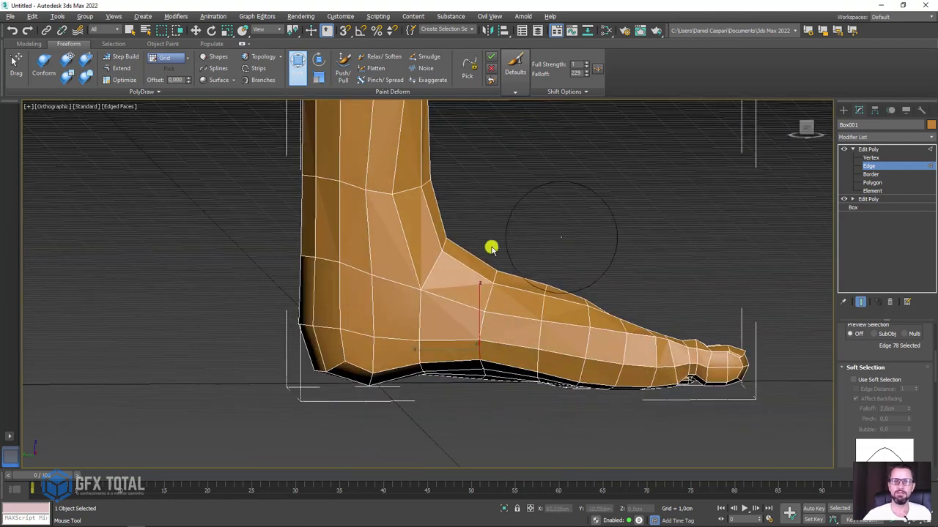
pyautogui.moveTo(477, 250); pyautogui.dragTo(477, 272)
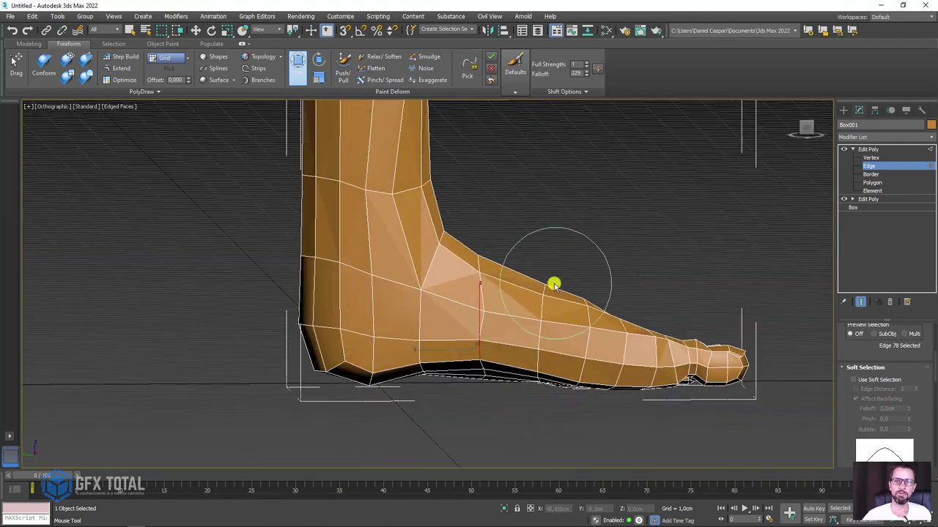
pyautogui.keyDown('alt'); pyautogui.moveTo(430, 288); pyautogui.dragTo(452, 263, button='middle'); pyautogui.keyUp('alt')
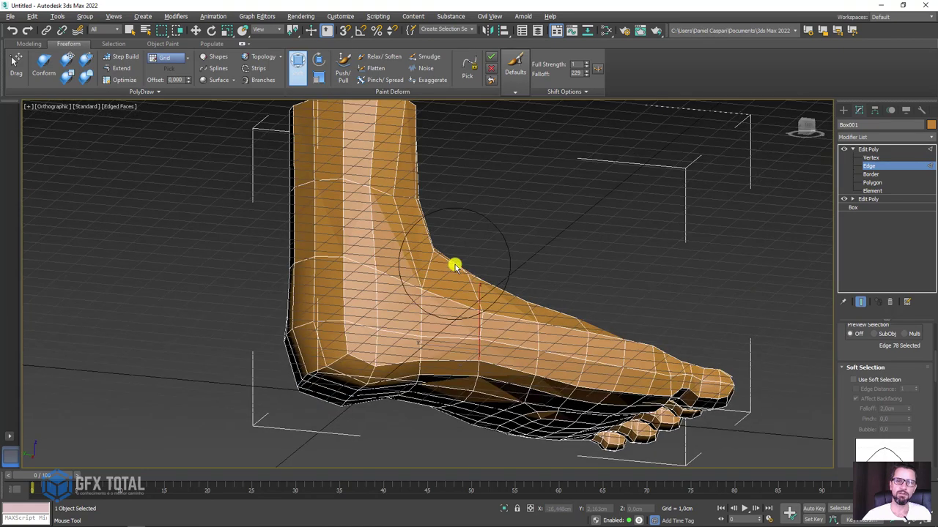
pyautogui.keyDown('alt'); pyautogui.moveTo(403, 192); pyautogui.dragTo(440, 196, button='middle'); pyautogui.keyUp('alt')
pyautogui.keyDown('alt'); pyautogui.moveTo(444, 164); pyautogui.dragTo(437, 226, button='middle'); pyautogui.keyUp('alt')
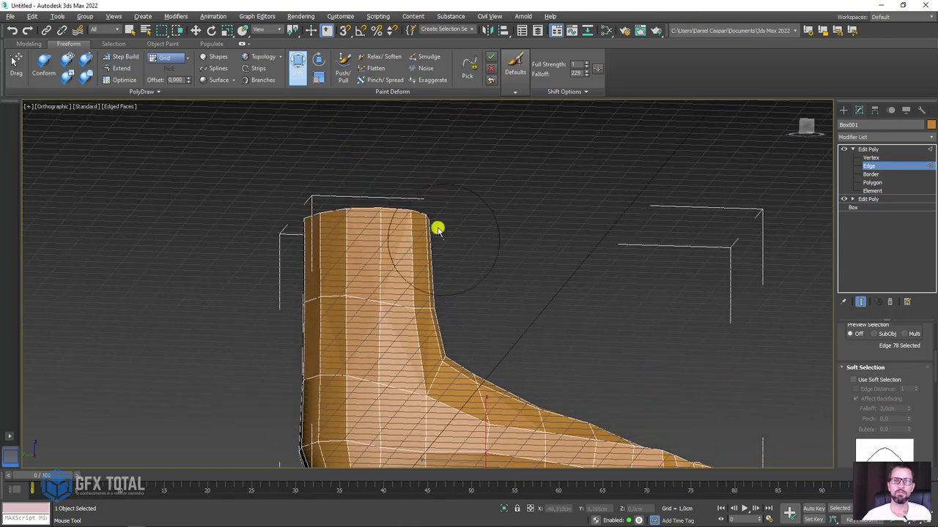
# - Stop painting by returning to Select and Move (W), and reframe the foot
pyautogui.press('w')
pyautogui.scroll(-5, 519, 234)
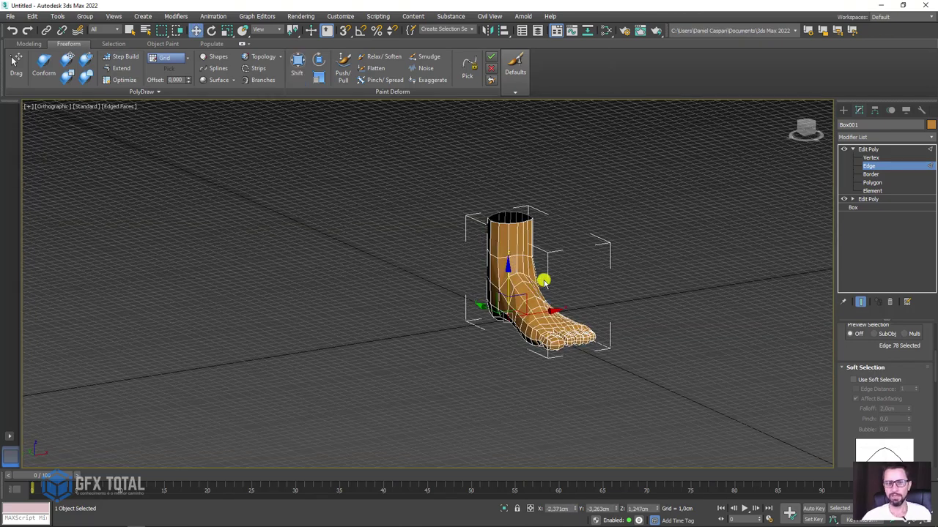
pyautogui.moveTo(622, 314)
pyautogui.keyDown('alt'); pyautogui.mouseDown(button='middle')
pyautogui.moveTo(601, 342)
pyautogui.moveTo(519, 331)
pyautogui.mouseUp(button='middle'); pyautogui.keyUp('alt')
pyautogui.scroll(3, 520, 331)
pyautogui.scroll(3, 600, 328)
pyautogui.keyDown('alt'); pyautogui.moveTo(599, 327); pyautogui.dragTo(608, 319, button='middle'); pyautogui.keyUp('alt')
# - Exit Edit Poly sub-object level and add TurboSmooth, viewing the smooth foot without edged faces
pyautogui.click(866, 148)
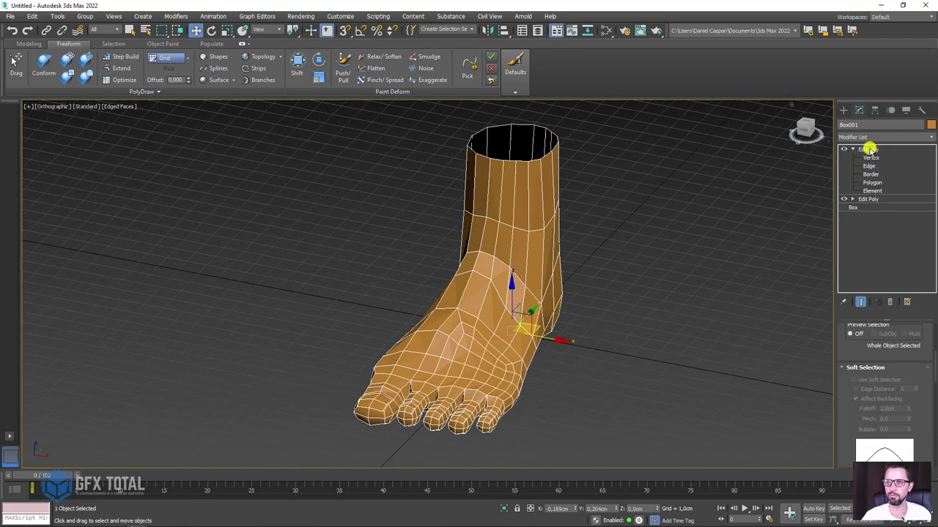
pyautogui.click(852, 149)
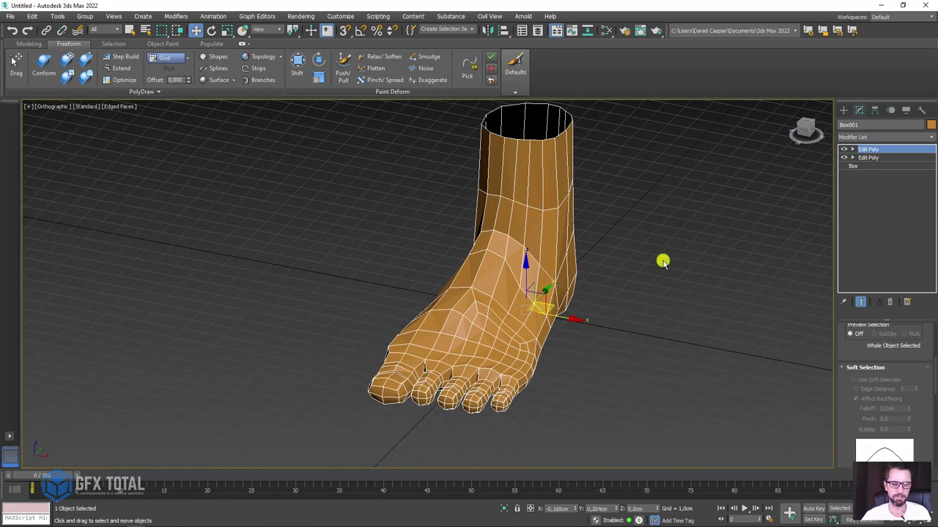
pyautogui.hotkey('ctrl', 't')
pyautogui.moveTo(662, 261)
pyautogui.keyDown('alt'); pyautogui.mouseDown(button='middle')
pyautogui.moveTo(693, 262)
pyautogui.moveTo(671, 286)
pyautogui.mouseUp(button='middle'); pyautogui.keyUp('alt')
pyautogui.press('F4')
pyautogui.moveTo(445, 371)
pyautogui.keyDown('alt'); pyautogui.mouseDown(button='middle')
pyautogui.moveTo(579, 395)
pyautogui.moveTo(518, 391)
pyautogui.moveTo(578, 394)
pyautogui.mouseUp(button='middle'); pyautogui.keyUp('alt')
pyautogui.scroll(3, 577, 393)
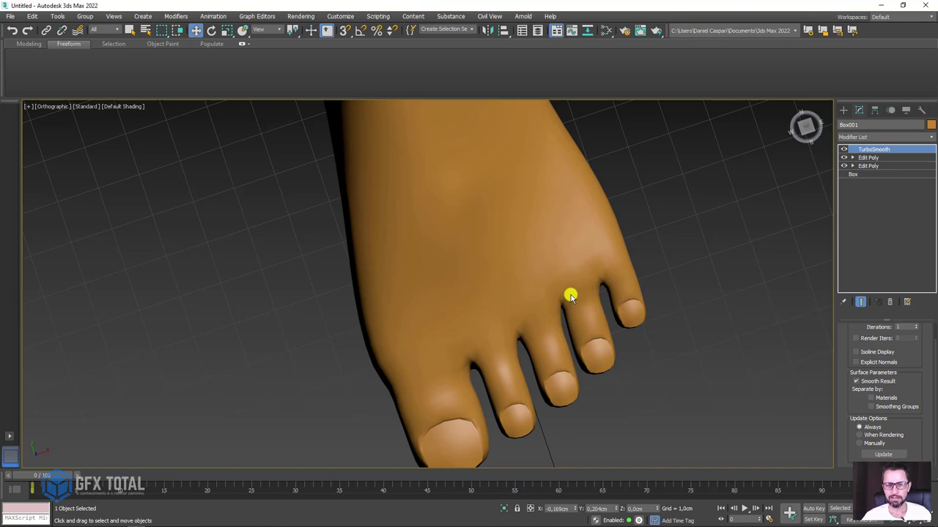
pyautogui.scroll(-4, 551, 290)
pyautogui.keyDown('alt'); pyautogui.moveTo(528, 283); pyautogui.dragTo(536, 306, button='middle'); pyautogui.keyUp('alt')
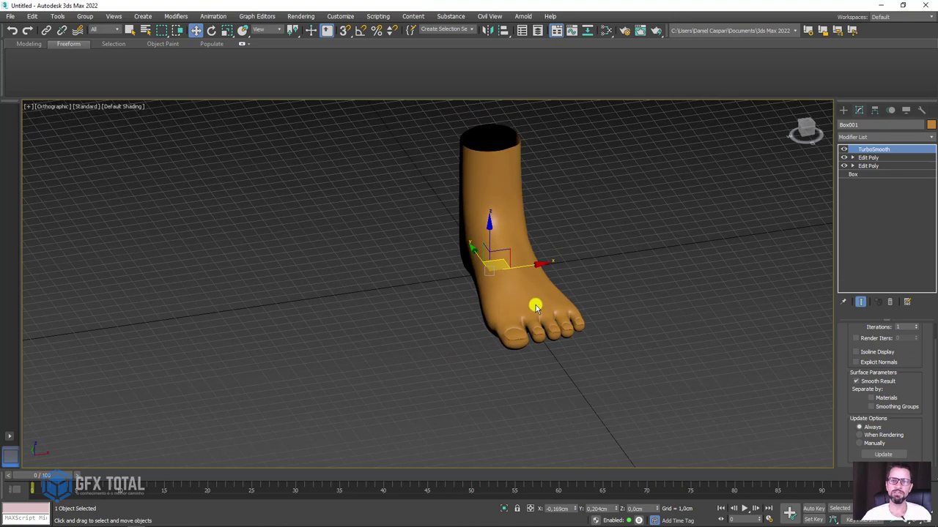
pyautogui.scroll(4, 536, 305)
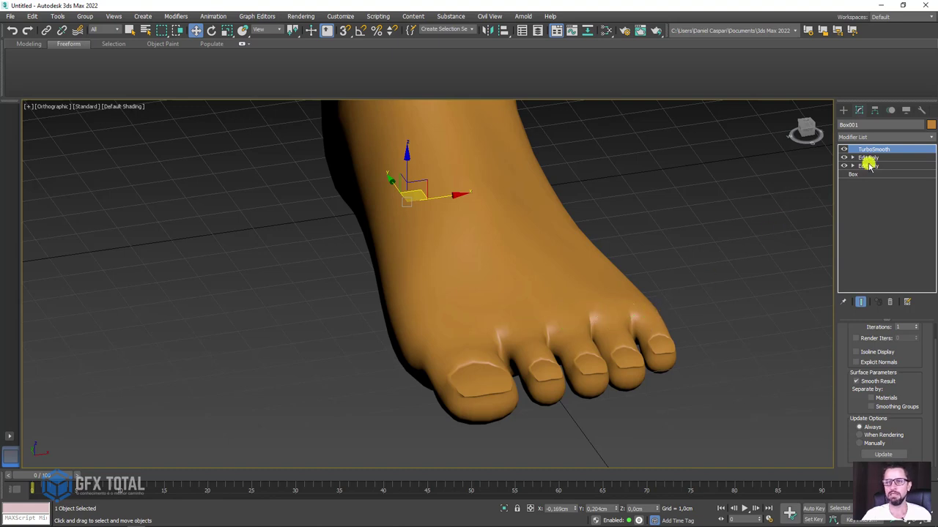
# - Switch TurboSmooth off and enter Vertex level on the top Edit Poly
pyautogui.click(845, 149)
pyautogui.click(852, 158)
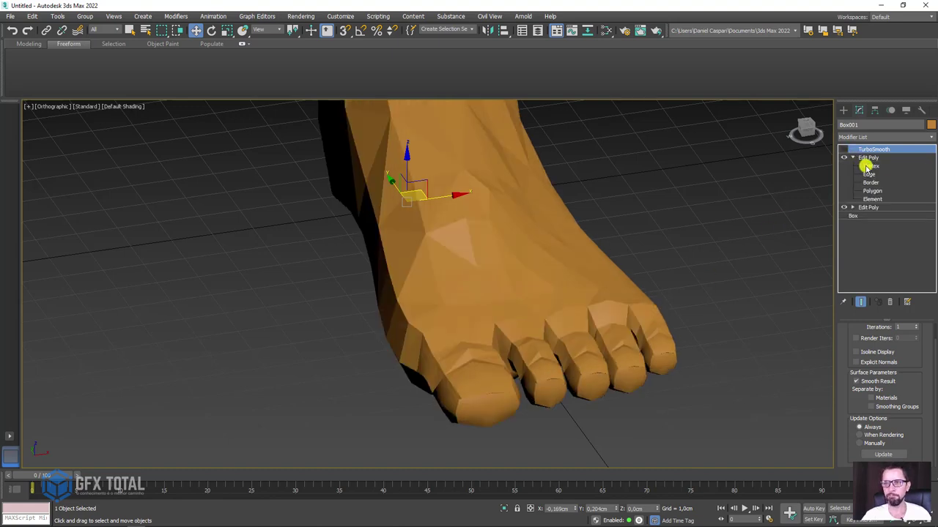
pyautogui.click(870, 167)
# - Show edged faces and select five vertices between the toes
pyautogui.press('F4')
pyautogui.scroll(2, 438, 331)
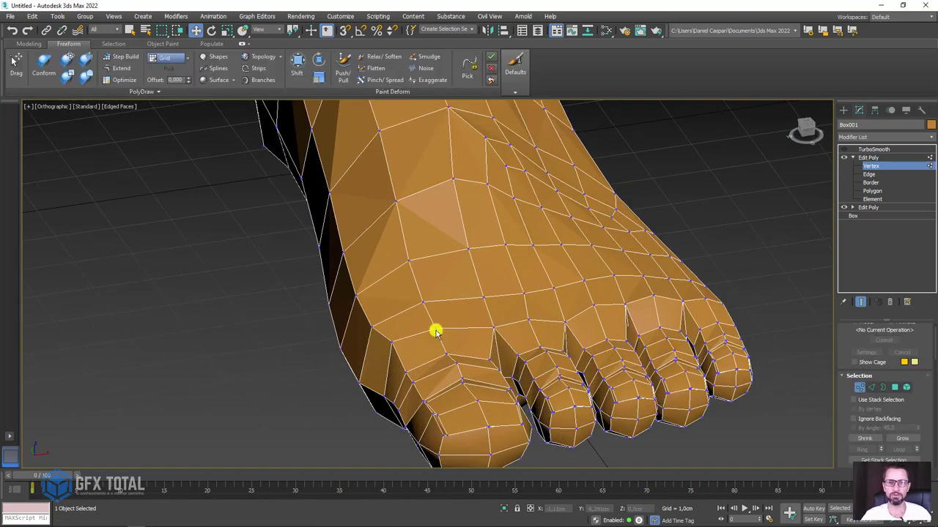
pyautogui.click(435, 331)
pyautogui.keyDown('ctrl'); pyautogui.click(562, 321); pyautogui.keyUp('ctrl')
pyautogui.keyDown('ctrl'); pyautogui.click(593, 307); pyautogui.keyUp('ctrl')
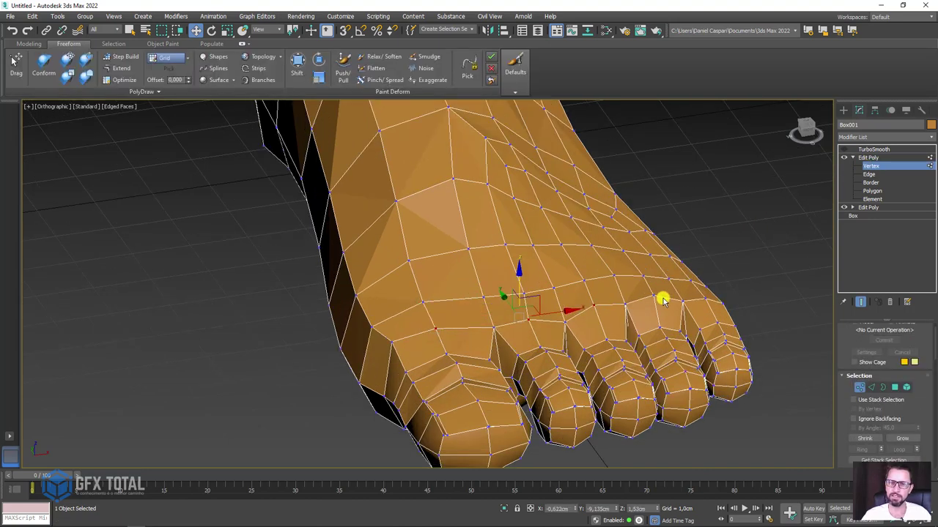
pyautogui.keyDown('ctrl'); pyautogui.click(700, 297); pyautogui.keyUp('ctrl')
pyautogui.keyDown('ctrl'); pyautogui.click(693, 303); pyautogui.keyUp('ctrl')
pyautogui.moveTo(693, 303)
pyautogui.keyDown('alt'); pyautogui.mouseDown(button='middle')
pyautogui.moveTo(626, 292)
pyautogui.moveTo(578, 308)
pyautogui.mouseUp(button='middle'); pyautogui.keyUp('alt')
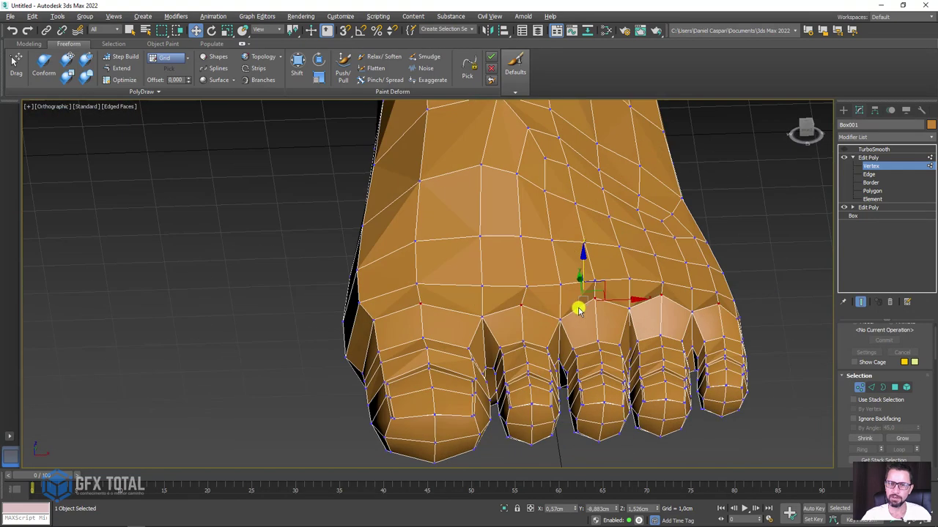
pyautogui.scroll(3, 578, 308)
# - Select knuckle vertices, then raise two vertices above the toes slightly
pyautogui.keyDown('ctrl'); pyautogui.click(452, 319); pyautogui.keyUp('ctrl')
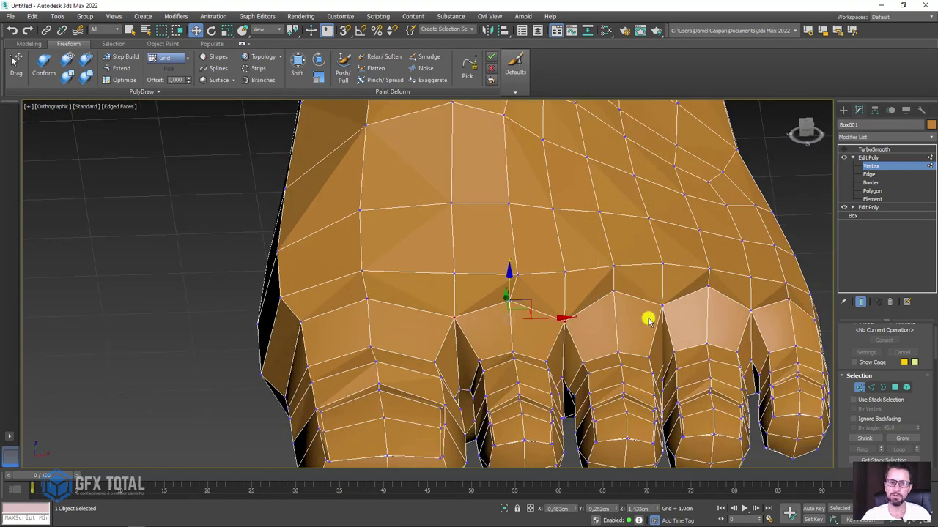
pyautogui.keyDown('ctrl'); pyautogui.click(662, 306); pyautogui.keyUp('ctrl')
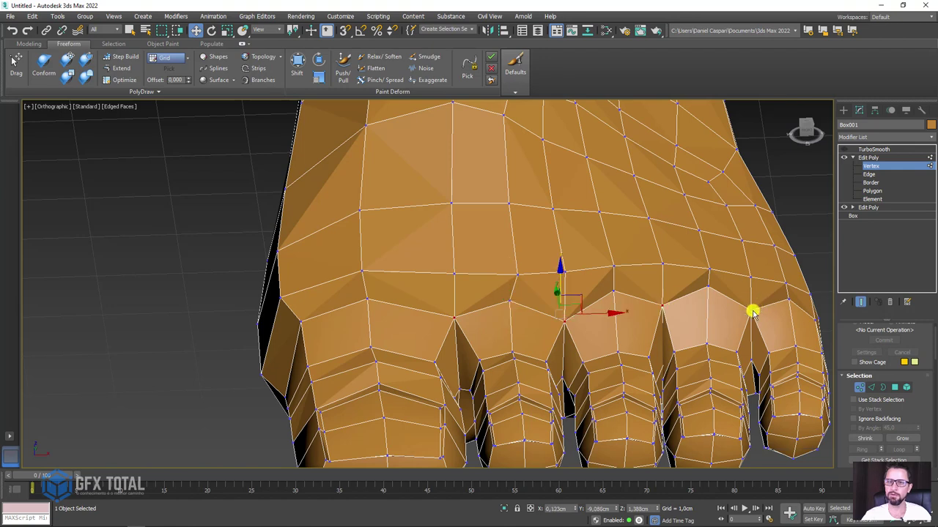
pyautogui.keyDown('ctrl'); pyautogui.click(811, 319); pyautogui.keyUp('ctrl')
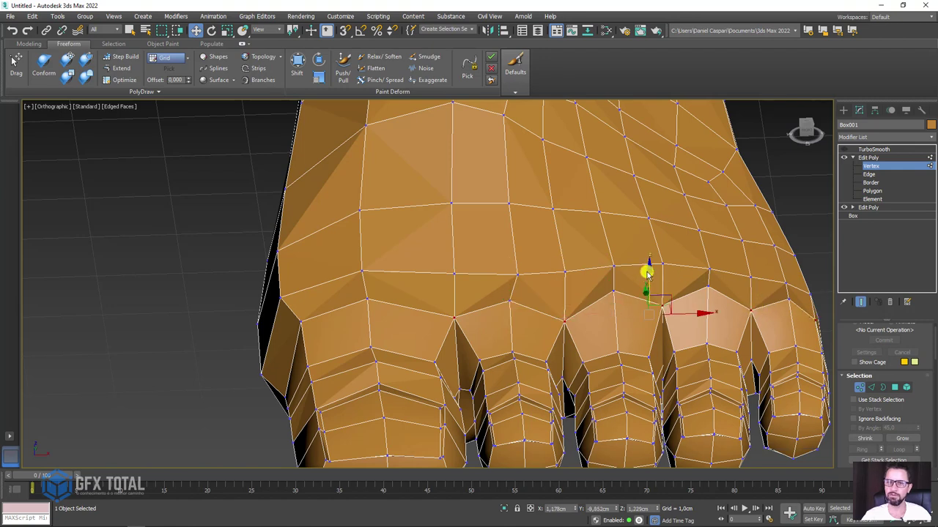
pyautogui.click(613, 265)
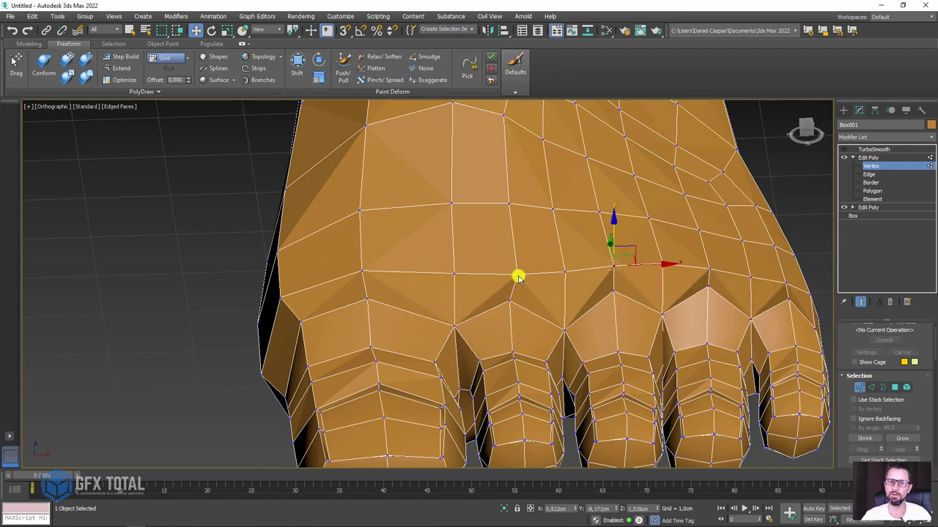
pyautogui.keyDown('ctrl'); pyautogui.click(518, 276); pyautogui.keyUp('ctrl')
pyautogui.moveTo(589, 252); pyautogui.dragTo(585, 243)
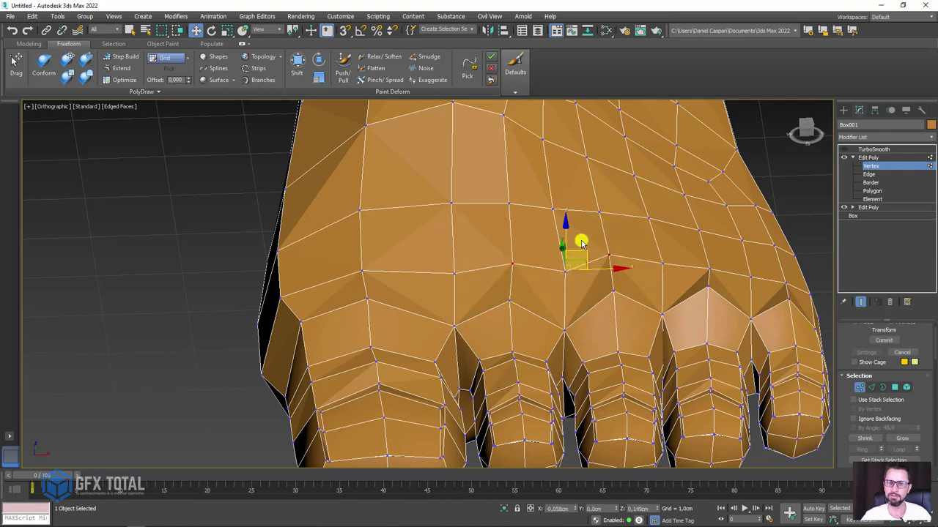
# - Select vertices above the small toes and beside the little toe, then re-enable TurboSmooth
pyautogui.click(705, 268)
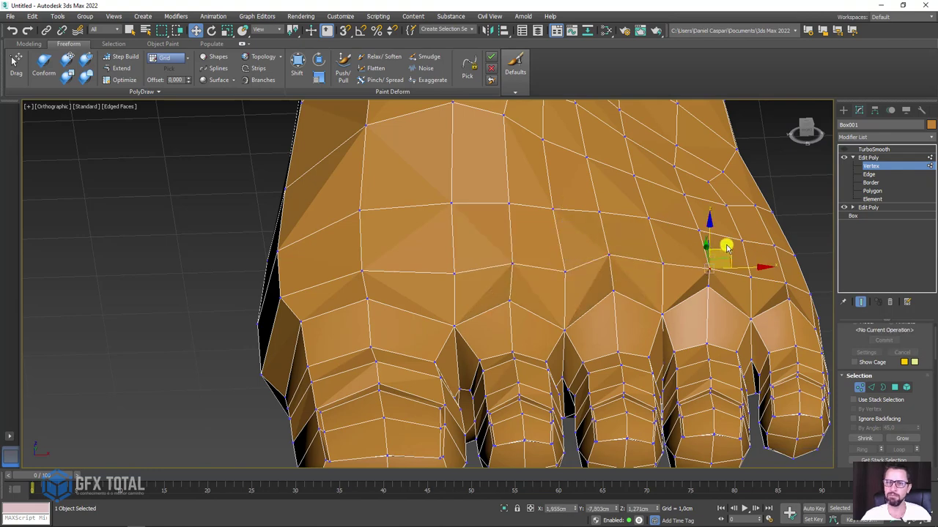
pyautogui.moveTo(728, 245)
pyautogui.keyDown('alt'); pyautogui.mouseDown(button='middle')
pyautogui.moveTo(686, 299)
pyautogui.moveTo(710, 345)
pyautogui.mouseUp(button='middle'); pyautogui.keyUp('alt')
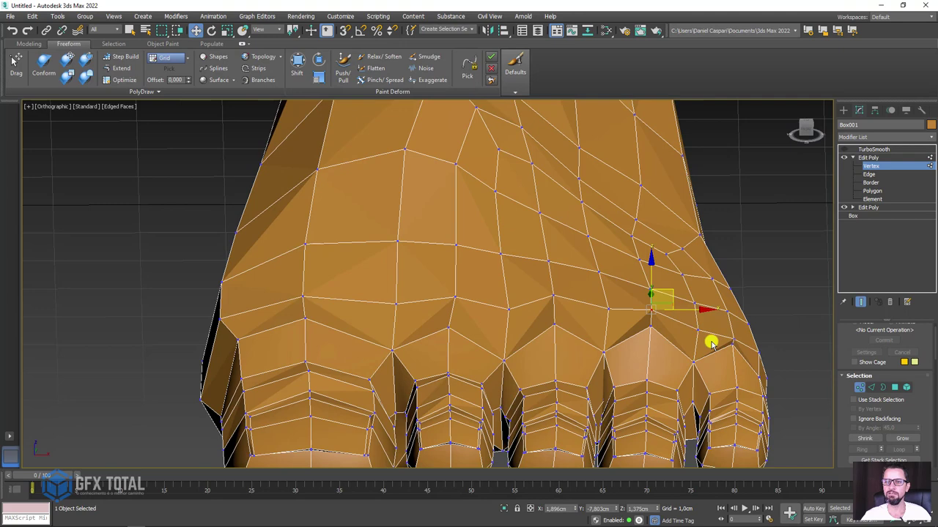
pyautogui.click(747, 325)
pyautogui.moveTo(743, 313)
pyautogui.keyDown('alt'); pyautogui.mouseDown(button='middle')
pyautogui.moveTo(352, 315)
pyautogui.moveTo(933, 137)
pyautogui.mouseUp(button='middle'); pyautogui.keyUp('alt')
pyautogui.click(870, 158)
# - Select TurboSmooth, hide edged faces with F4, and inspect the smoothed toes close up
pyautogui.click(873, 150)
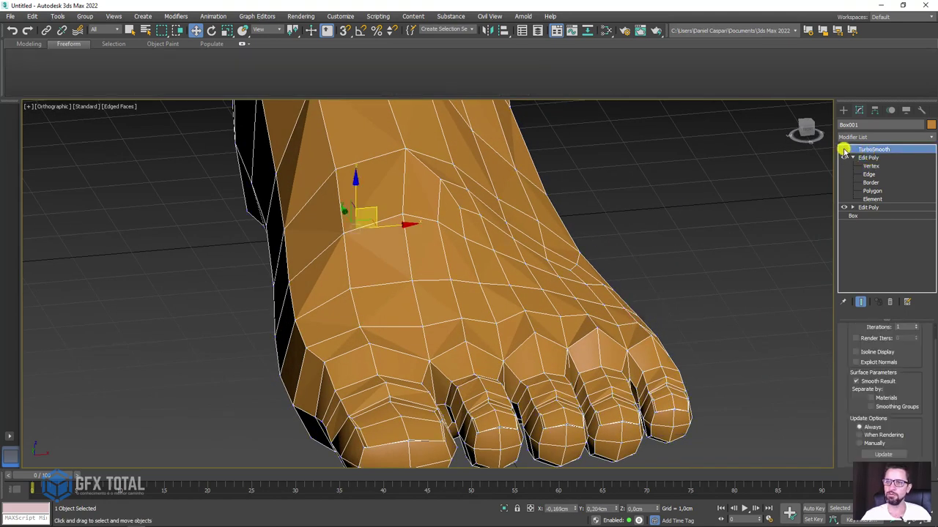
pyautogui.click(844, 149)
pyautogui.press('F4')
pyautogui.moveTo(663, 235)
pyautogui.keyDown('alt'); pyautogui.mouseDown(button='middle')
pyautogui.moveTo(580, 342)
pyautogui.moveTo(462, 395)
pyautogui.mouseUp(button='middle'); pyautogui.keyUp('alt')
pyautogui.scroll(5, 564, 370)
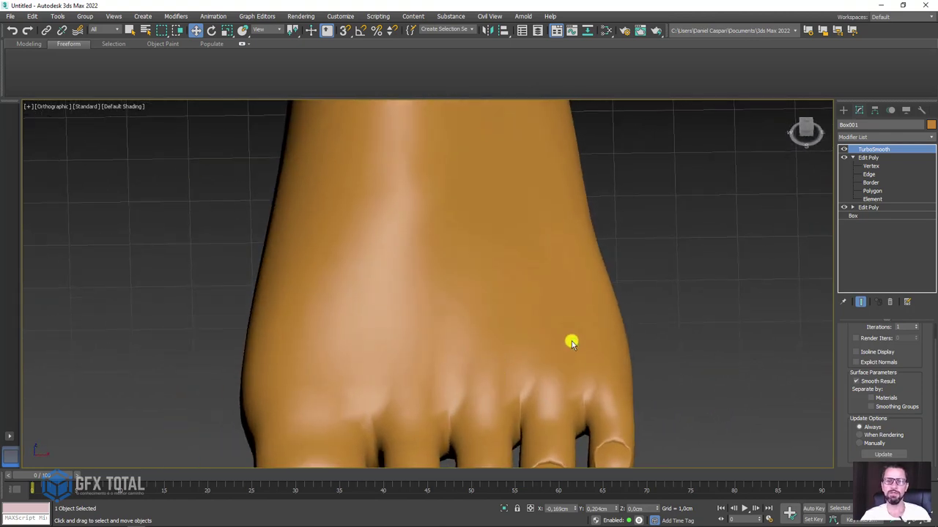
pyautogui.scroll(-5, 571, 343)
pyautogui.moveTo(588, 360)
pyautogui.keyDown('alt'); pyautogui.mouseDown(button='middle')
pyautogui.moveTo(569, 347)
pyautogui.moveTo(548, 355)
pyautogui.mouseUp(button='middle'); pyautogui.keyUp('alt')
pyautogui.scroll(5, 569, 347)
# - Switch to Top view, turn TurboSmooth off, and enter Edit Poly Vertex level
pyautogui.press('f')
pyautogui.press('t')
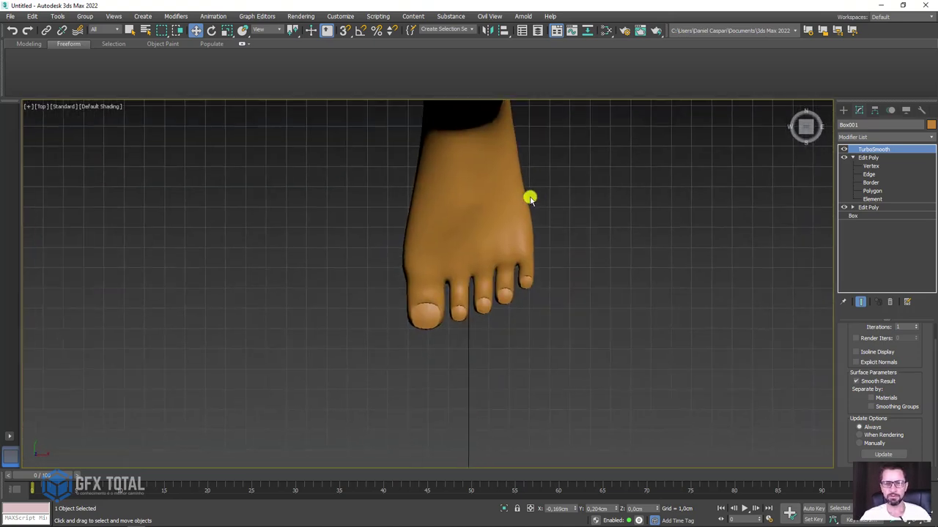
pyautogui.scroll(2, 449, 291)
pyautogui.click(844, 150)
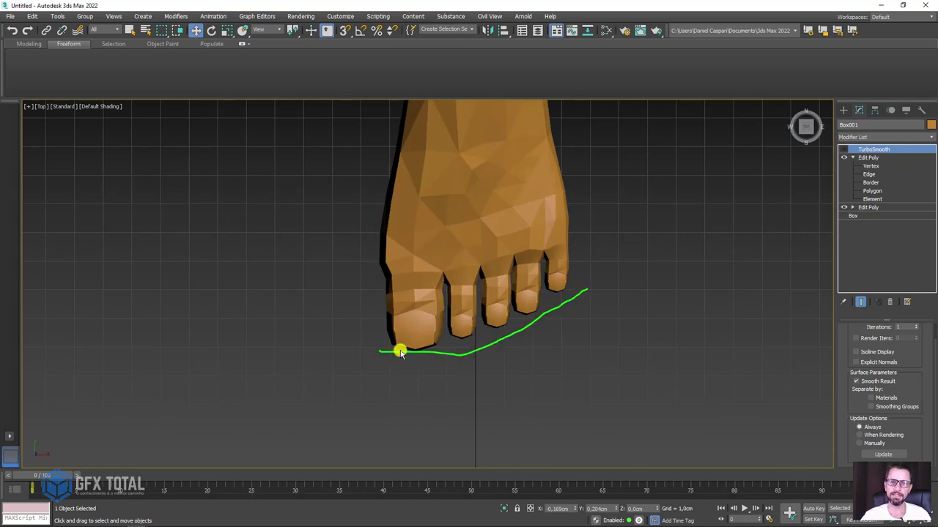
pyautogui.scroll(3, 376, 323)
pyautogui.click(872, 167)
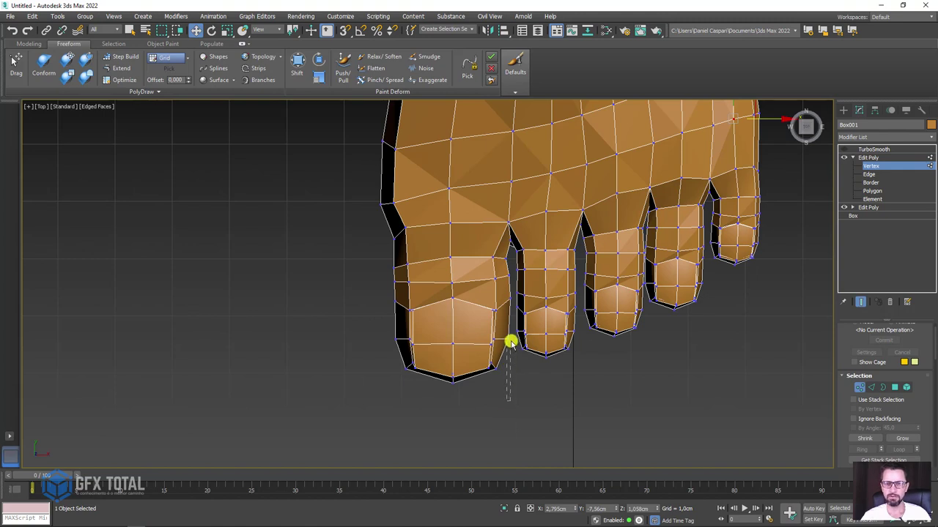
# - Select the big toe's end vertex loop, grow it, and shift it to reshape the toe
pyautogui.moveTo(511, 342); pyautogui.dragTo(507, 387)
pyautogui.moveTo(388, 331); pyautogui.dragTo(372, 333)
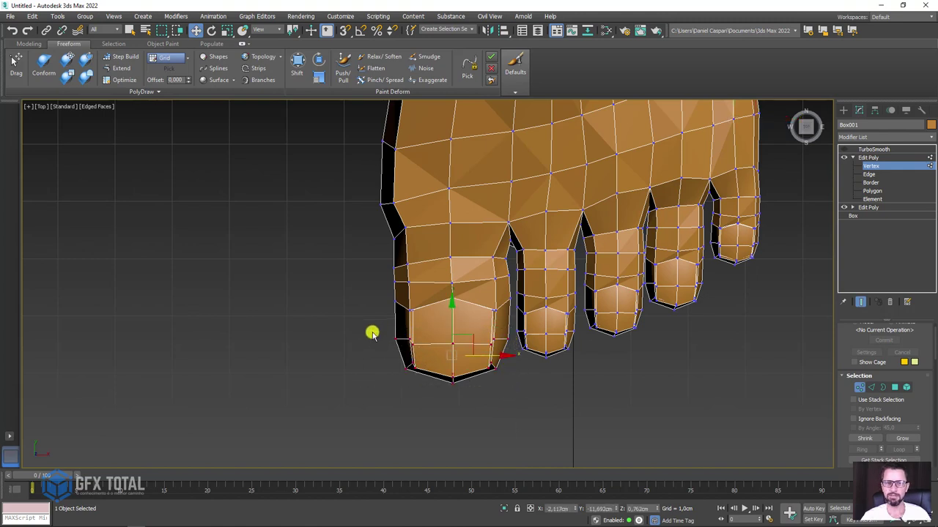
pyautogui.hotkey('ctrl', 'pageup')
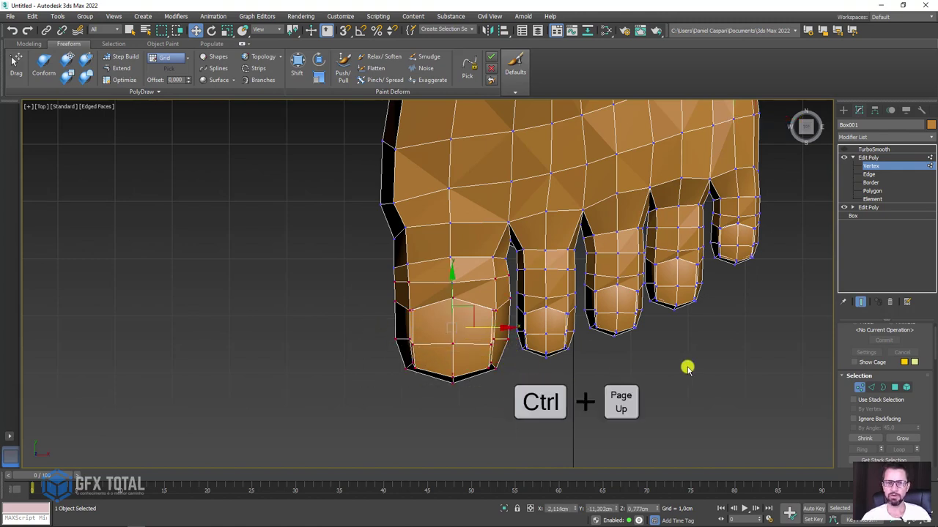
pyautogui.hotkey('ctrl', 'pagedown')
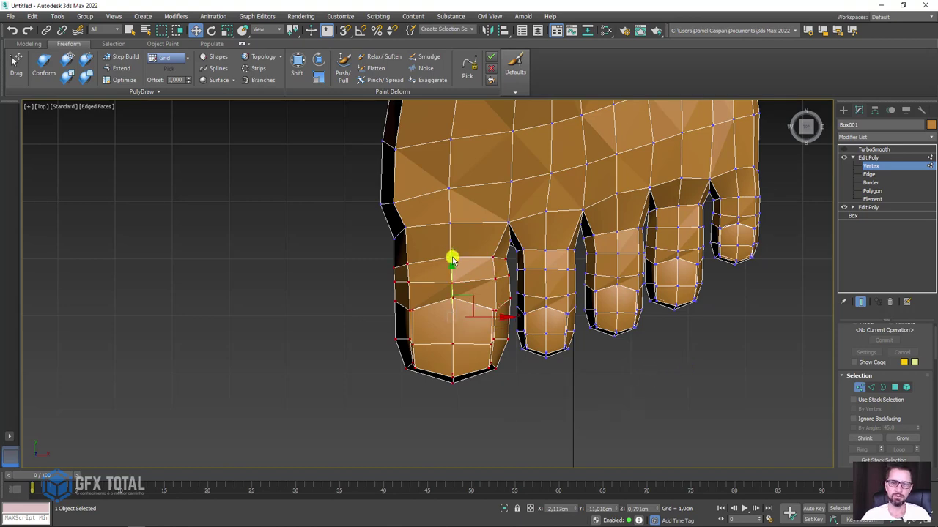
pyautogui.moveTo(476, 294)
pyautogui.keyDown('alt'); pyautogui.mouseDown(button='middle')
pyautogui.moveTo(557, 159)
pyautogui.moveTo(538, 173)
pyautogui.moveTo(510, 308)
pyautogui.moveTo(550, 287)
pyautogui.moveTo(532, 325)
pyautogui.moveTo(538, 330)
pyautogui.mouseUp(button='middle'); pyautogui.keyUp('alt')
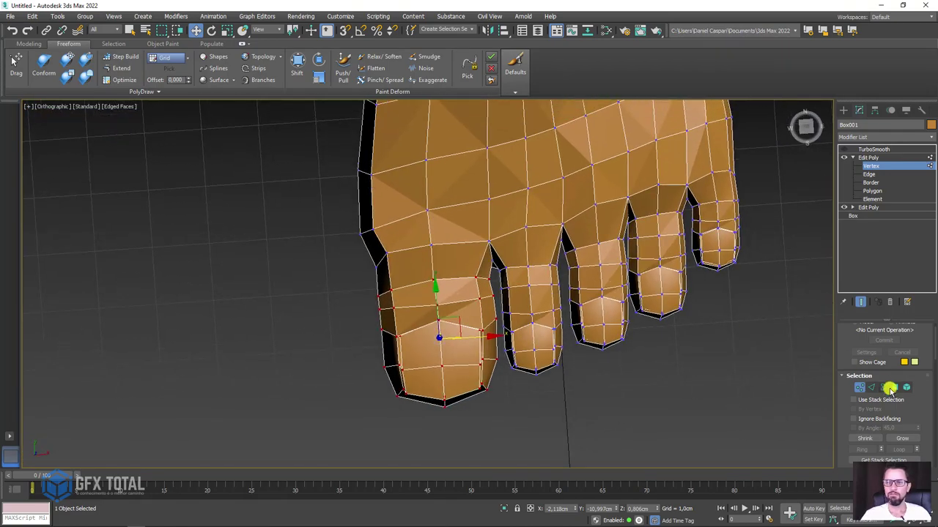
pyautogui.click(905, 439)
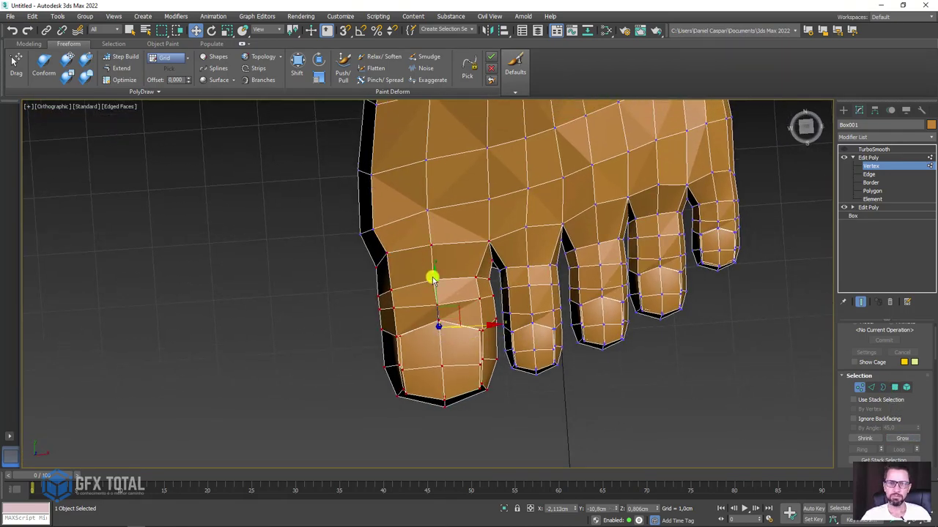
pyautogui.moveTo(432, 280)
pyautogui.mouseDown()
pyautogui.moveTo(433, 272)
pyautogui.moveTo(435, 280)
pyautogui.mouseUp()
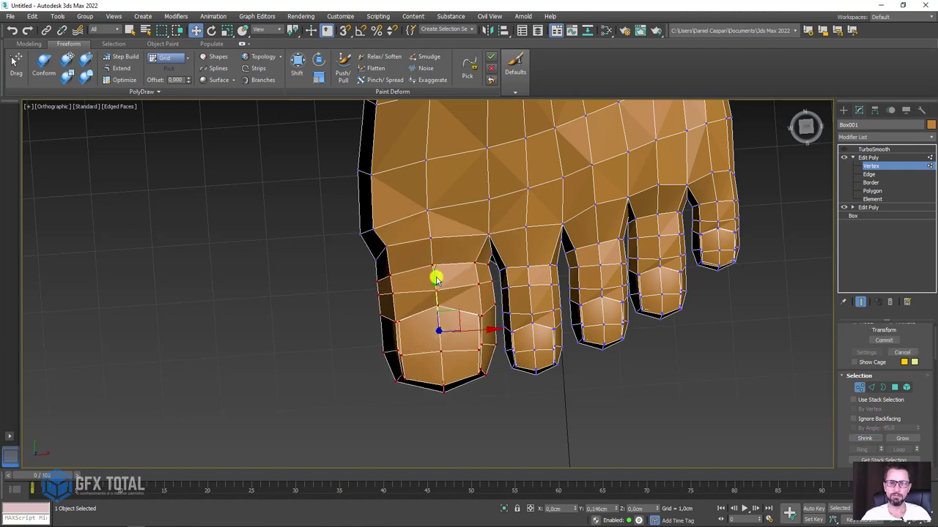
pyautogui.click(862, 440)
# - Pull the toe vertex downward with the Move gizmo, then switch to Top view
pyautogui.moveTo(435, 287)
pyautogui.keyDown('alt'); pyautogui.mouseDown(button='middle')
pyautogui.moveTo(454, 163)
pyautogui.moveTo(484, 360)
pyautogui.moveTo(460, 435)
pyautogui.moveTo(505, 324)
pyautogui.moveTo(586, 320)
pyautogui.moveTo(408, 268)
pyautogui.moveTo(399, 310)
pyautogui.moveTo(387, 281)
pyautogui.moveTo(408, 241)
pyautogui.moveTo(367, 245)
pyautogui.mouseUp(button='middle'); pyautogui.keyUp('alt')
pyautogui.scroll(-3, 400, 311)
pyautogui.scroll(4, 366, 245)
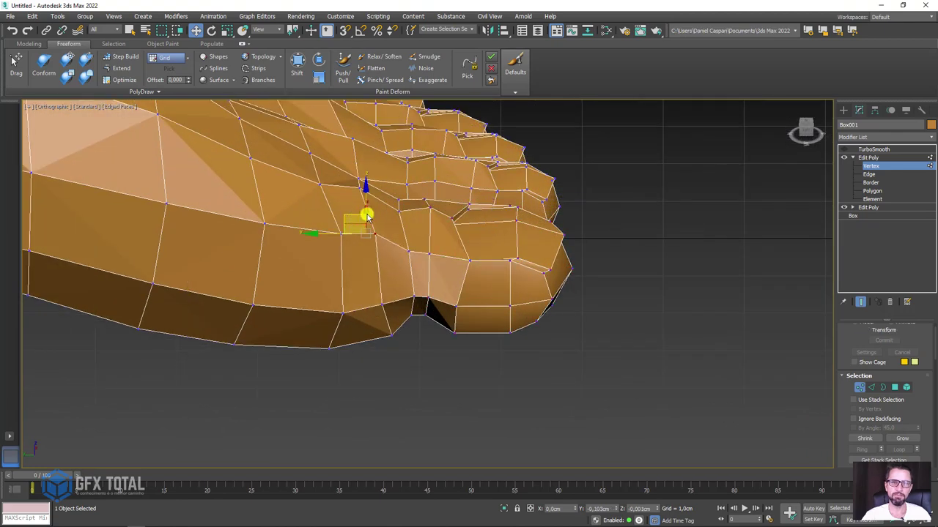
pyautogui.moveTo(366, 209); pyautogui.dragTo(371, 299)
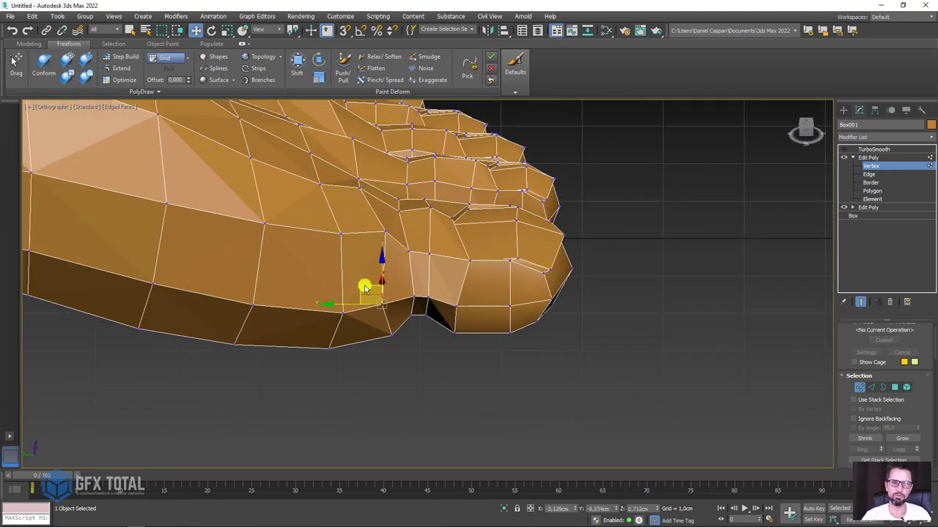
pyautogui.moveTo(383, 280)
pyautogui.keyDown('alt'); pyautogui.mouseDown(button='middle')
pyautogui.moveTo(408, 288)
pyautogui.moveTo(444, 329)
pyautogui.moveTo(431, 295)
pyautogui.mouseUp(button='middle'); pyautogui.keyUp('alt')
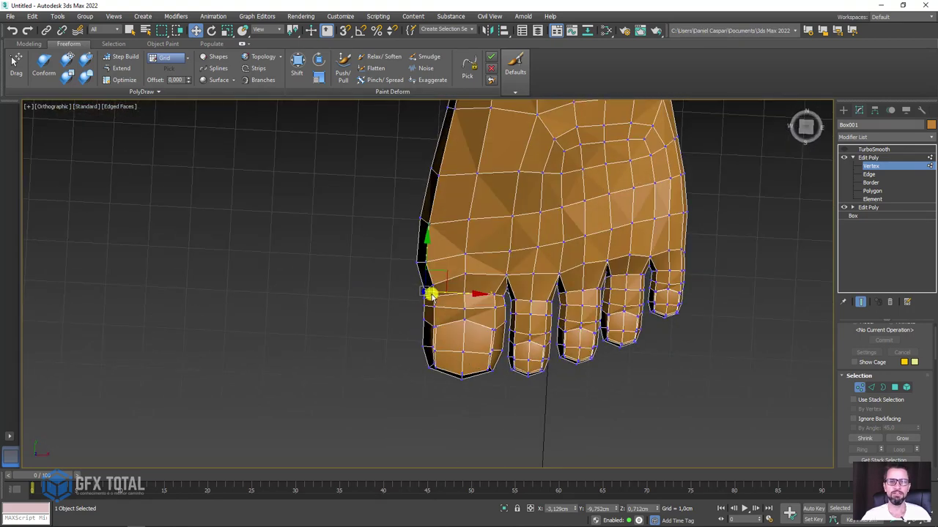
pyautogui.press('t')
pyautogui.scroll(-3, 440, 242)
pyautogui.scroll(3, 373, 334)
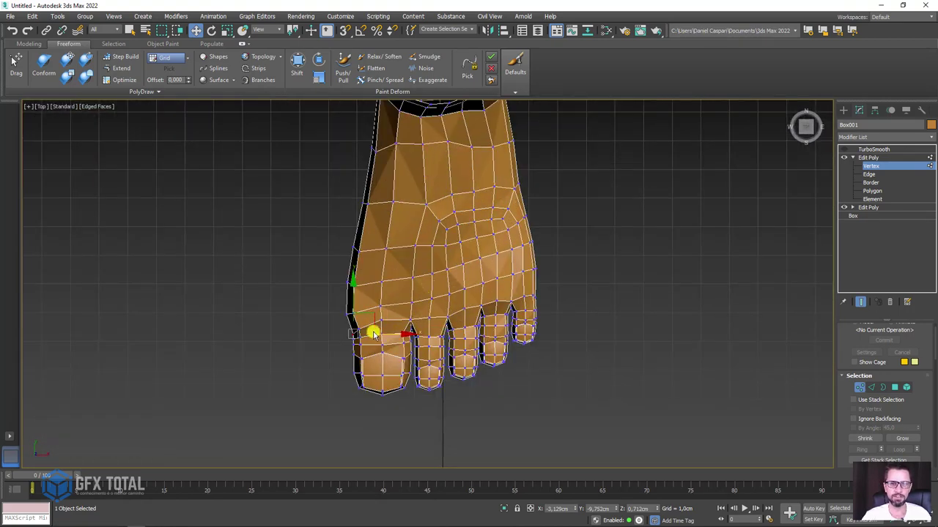
# - Use the Paint Deform Shift brush to push the foot's inner outline outward
pyautogui.click(300, 63)
pyautogui.scroll(2, 333, 315)
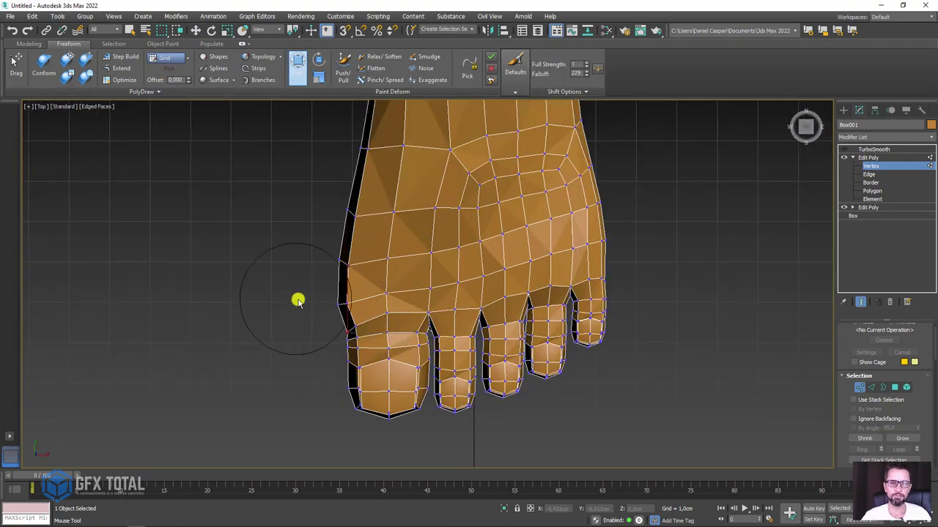
pyautogui.moveTo(359, 282); pyautogui.dragTo(341, 285)
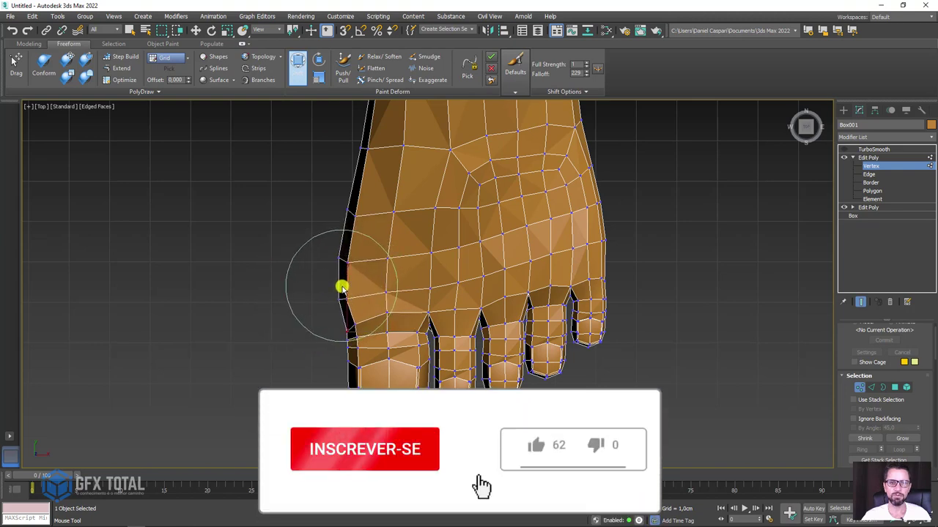
pyautogui.scroll(2, 338, 379)
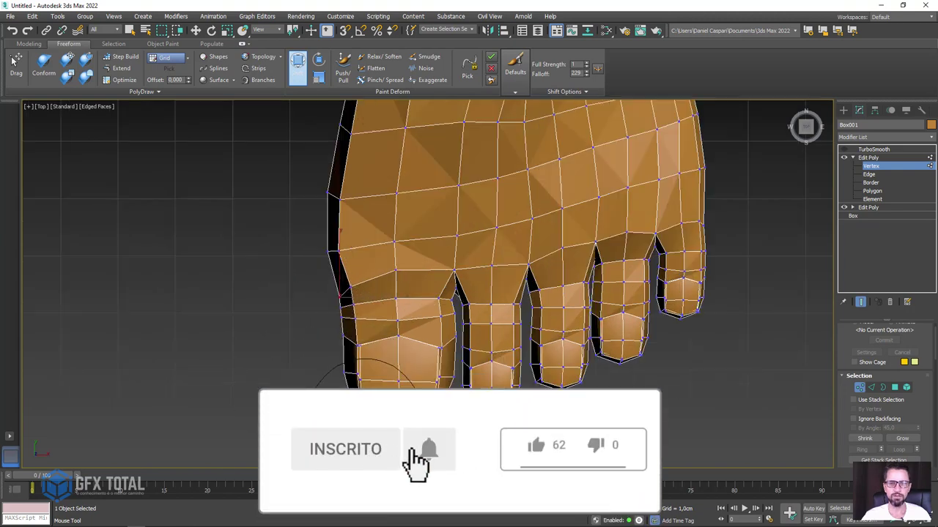
pyautogui.scroll(2, 348, 392)
pyautogui.scroll(-2, 596, 303)
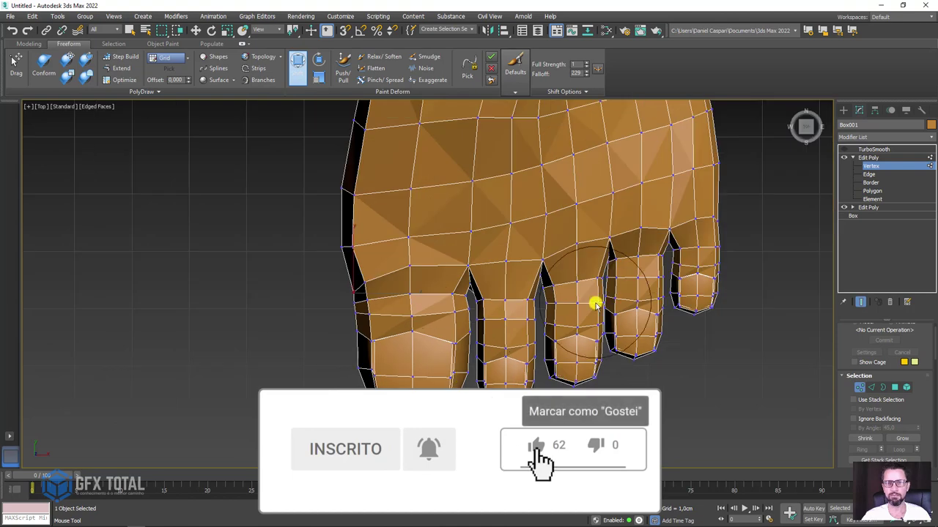
pyautogui.scroll(-1, 404, 320)
pyautogui.scroll(2, 406, 326)
pyautogui.scroll(2, 398, 324)
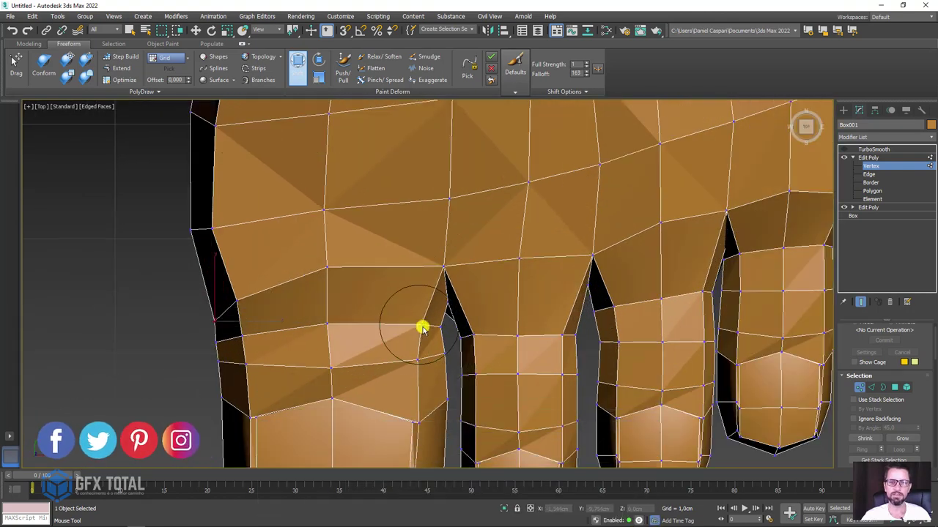
# - Widen the brush Falloff and review the toes from above and front
pyautogui.moveTo(410, 320)
pyautogui.keyDown('ctrl'); pyautogui.keyDown('shift'); pyautogui.mouseDown()
pyautogui.moveTo(408, 288)
pyautogui.moveTo(431, 335)
pyautogui.mouseUp(); pyautogui.keyUp('shift'); pyautogui.keyUp('ctrl')
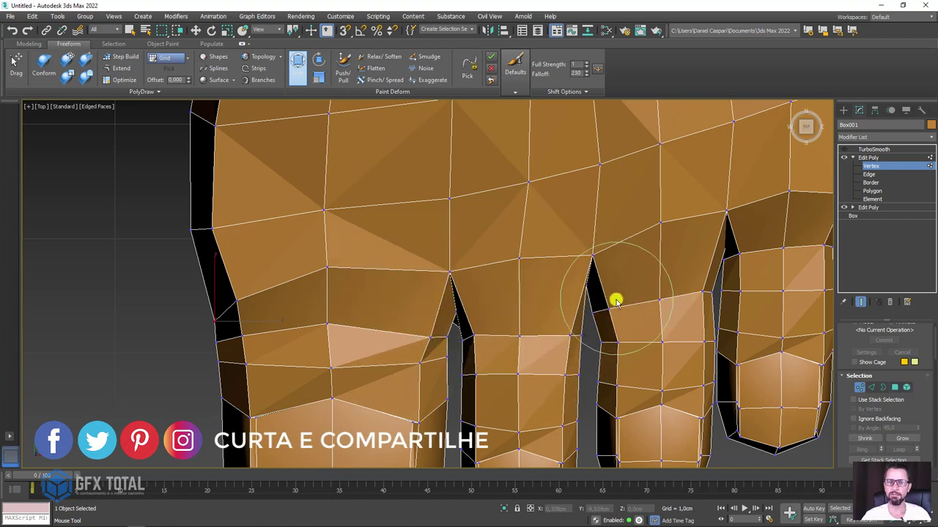
pyautogui.moveTo(617, 300); pyautogui.dragTo(549, 303, button='middle')
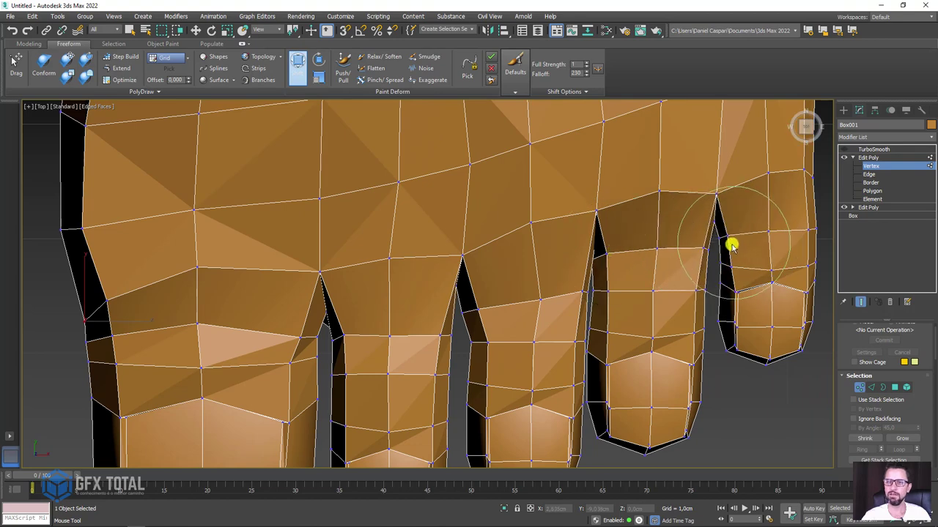
pyautogui.moveTo(682, 270)
pyautogui.keyDown('alt'); pyautogui.mouseDown(button='middle')
pyautogui.moveTo(612, 227)
pyautogui.moveTo(546, 259)
pyautogui.moveTo(592, 394)
pyautogui.mouseUp(button='middle'); pyautogui.keyUp('alt')
pyautogui.scroll(3, 547, 259)
# - Return to Move (W) and raise the first two crease vertices at the toe bases
pyautogui.press('w')
pyautogui.click(584, 429)
pyautogui.moveTo(584, 430)
pyautogui.keyDown('alt'); pyautogui.mouseDown(button='middle')
pyautogui.moveTo(567, 314)
pyautogui.moveTo(683, 359)
pyautogui.mouseUp(button='middle'); pyautogui.keyUp('alt')
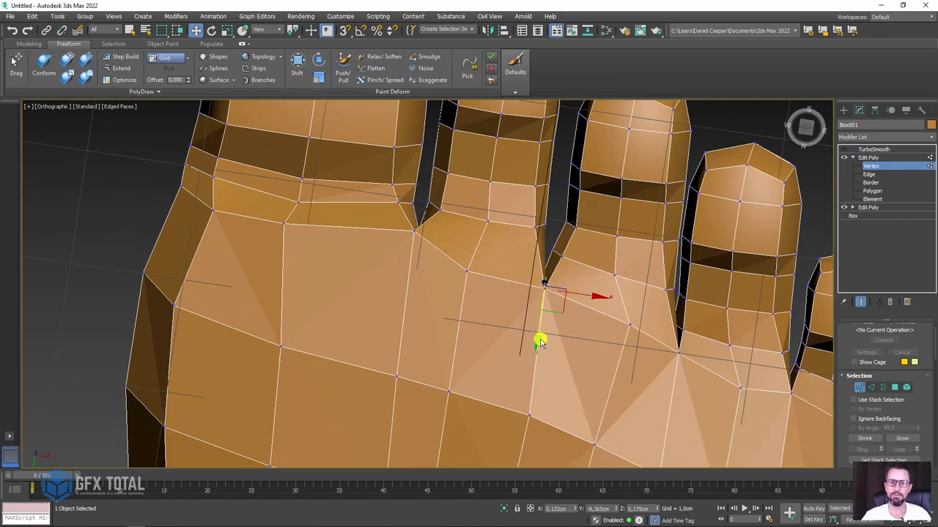
pyautogui.moveTo(536, 342); pyautogui.dragTo(537, 336)
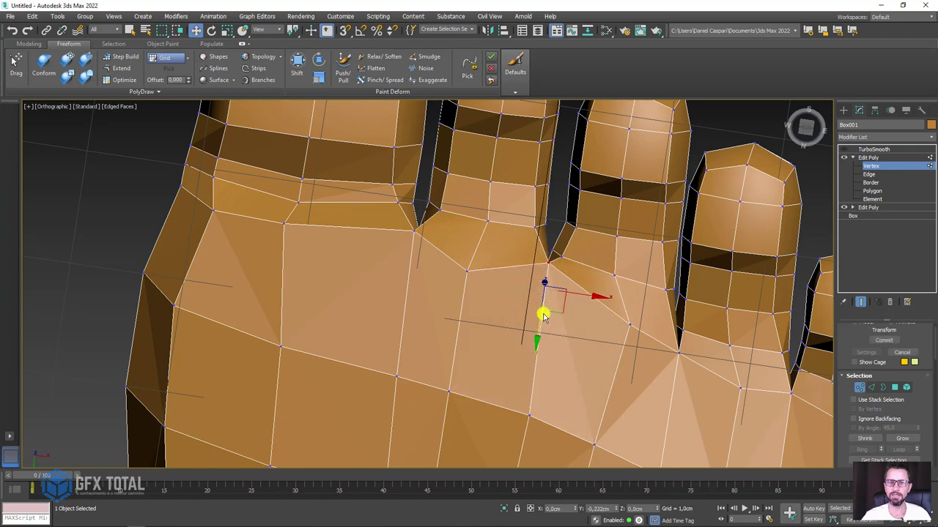
pyautogui.scroll(2, 652, 330)
pyautogui.click(720, 383)
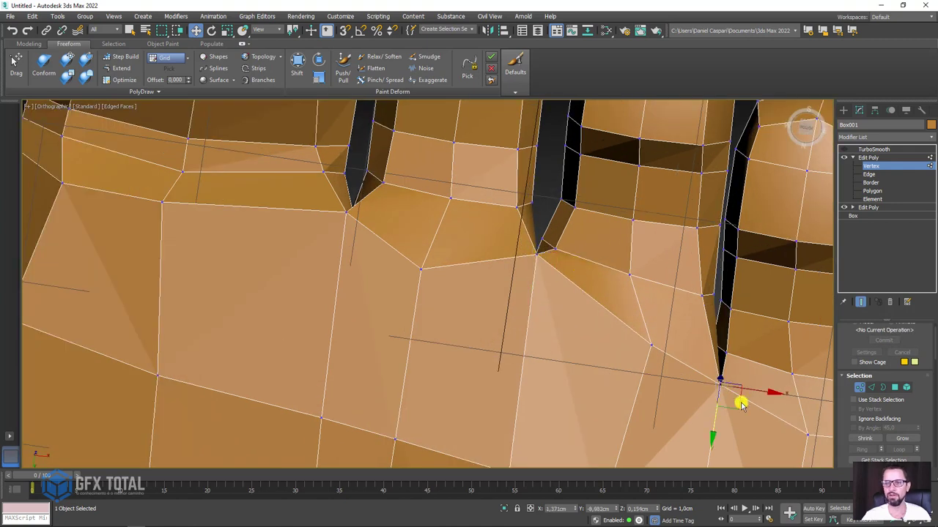
pyautogui.moveTo(737, 411)
pyautogui.mouseDown()
pyautogui.moveTo(730, 375)
pyautogui.moveTo(740, 354)
pyautogui.mouseUp()
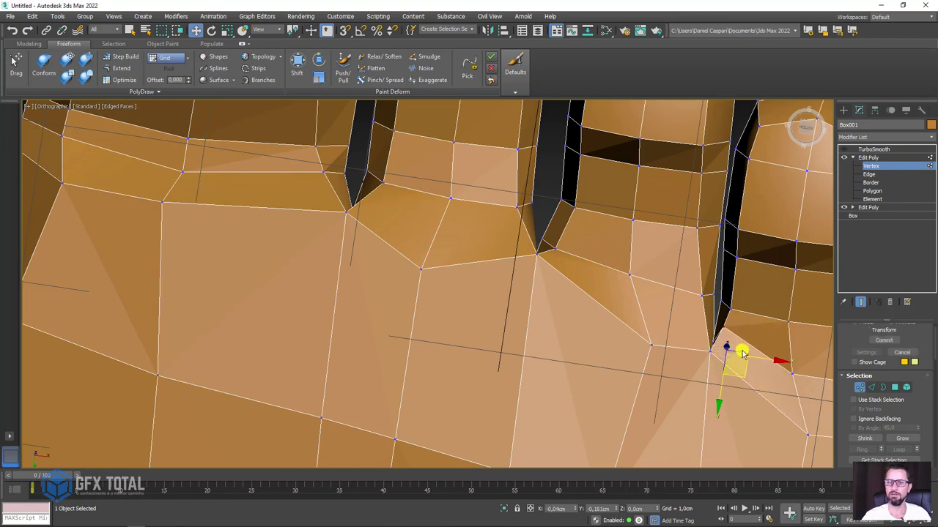
# - Move the next toe-crease vertices, shifting the second toe's base vertex up-left
pyautogui.keyDown('alt'); pyautogui.moveTo(742, 354); pyautogui.dragTo(648, 348, button='middle'); pyautogui.keyUp('alt')
pyautogui.click(691, 345)
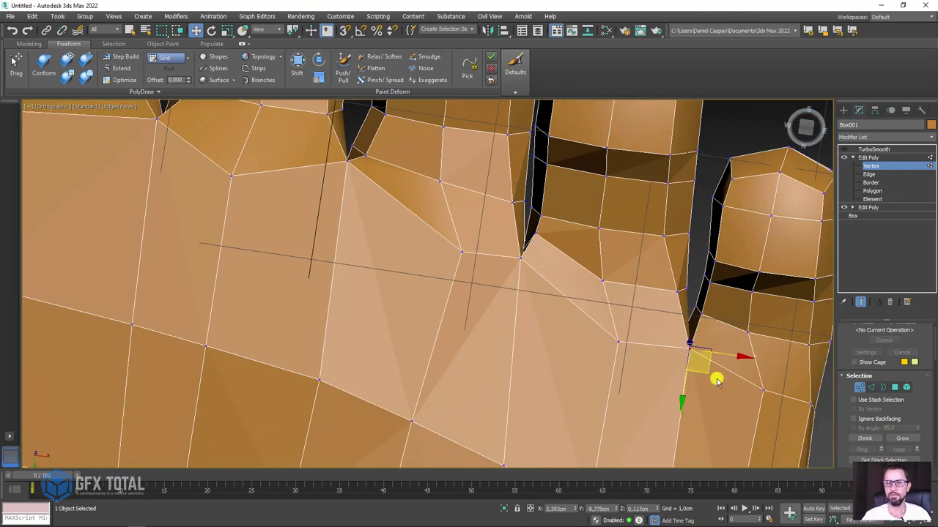
pyautogui.moveTo(707, 374)
pyautogui.mouseDown()
pyautogui.moveTo(706, 345)
pyautogui.moveTo(600, 350)
pyautogui.moveTo(628, 356)
pyautogui.moveTo(618, 336)
pyautogui.mouseUp()
pyautogui.click(617, 339)
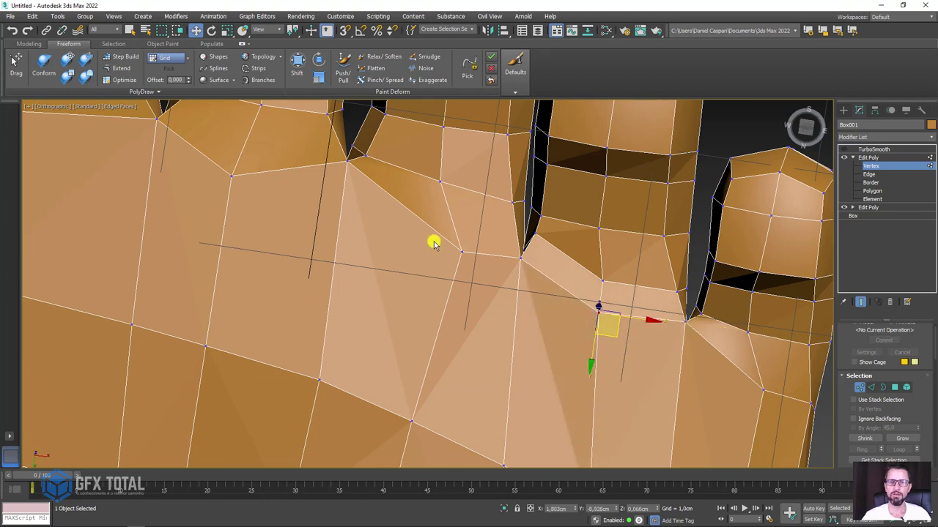
pyautogui.click(458, 248)
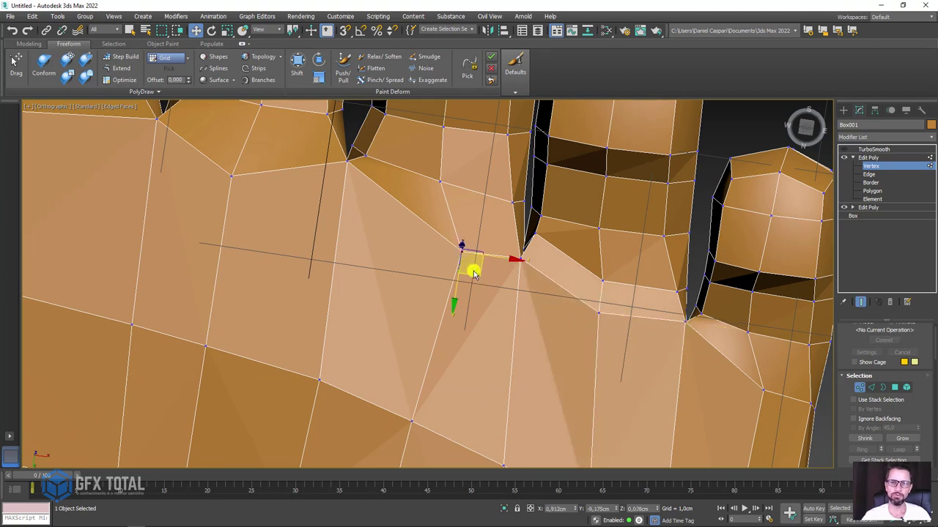
pyautogui.moveTo(449, 247); pyautogui.dragTo(391, 203)
# - Select another vertex near the toe base and inspect the toes from below
pyautogui.scroll(-2, 391, 202)
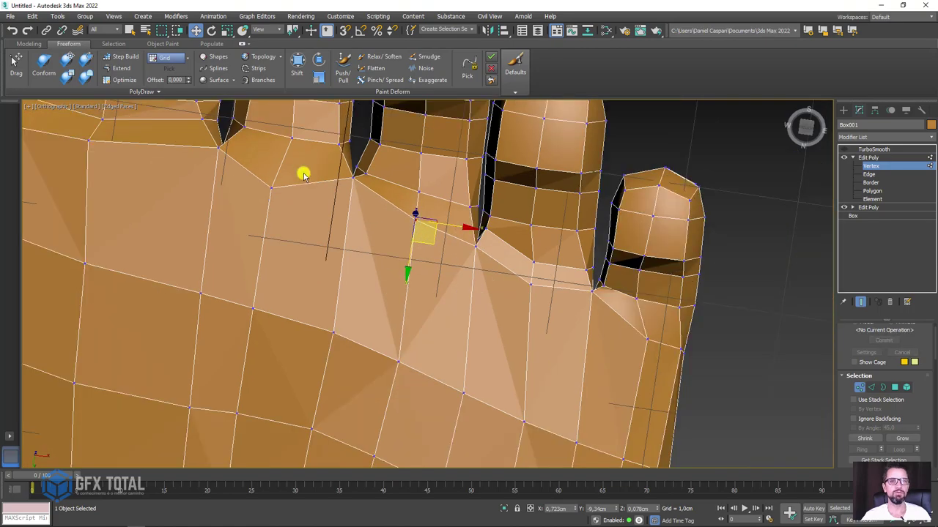
pyautogui.scroll(3, 415, 273)
pyautogui.click(398, 277)
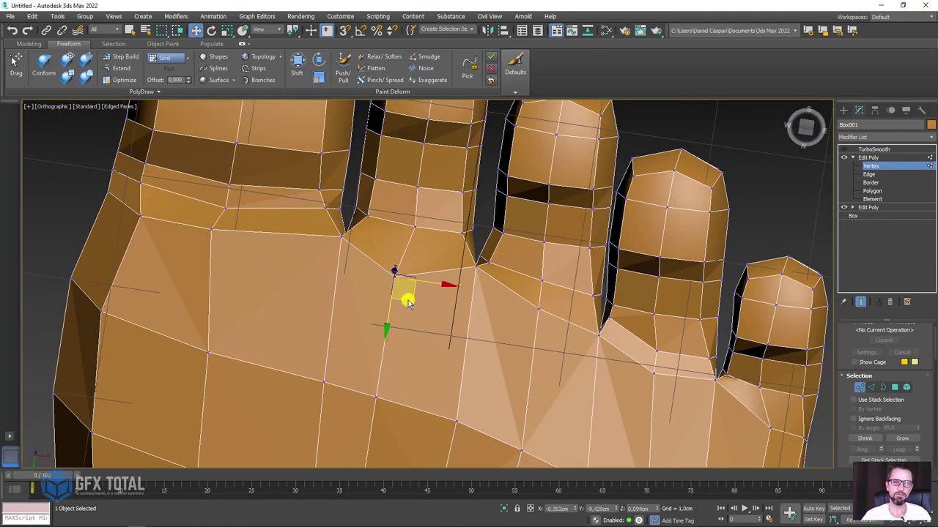
pyautogui.scroll(-2, 408, 304)
pyautogui.moveTo(429, 274); pyautogui.dragTo(469, 276)
pyautogui.moveTo(468, 276)
pyautogui.keyDown('alt'); pyautogui.mouseDown(button='middle')
pyautogui.moveTo(540, 374)
pyautogui.moveTo(518, 336)
pyautogui.mouseUp(button='middle'); pyautogui.keyUp('alt')
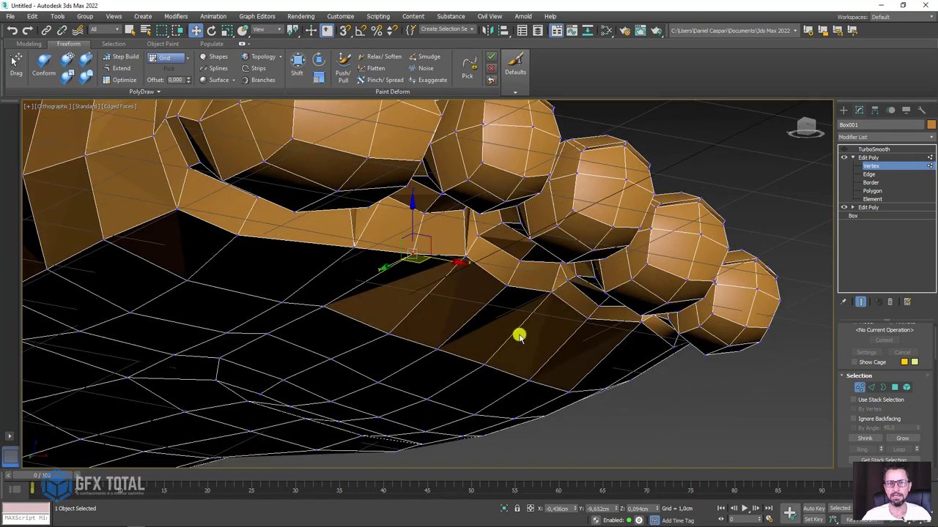
# - Select the edge runs along the underside of the toes
pyautogui.click(870, 175)
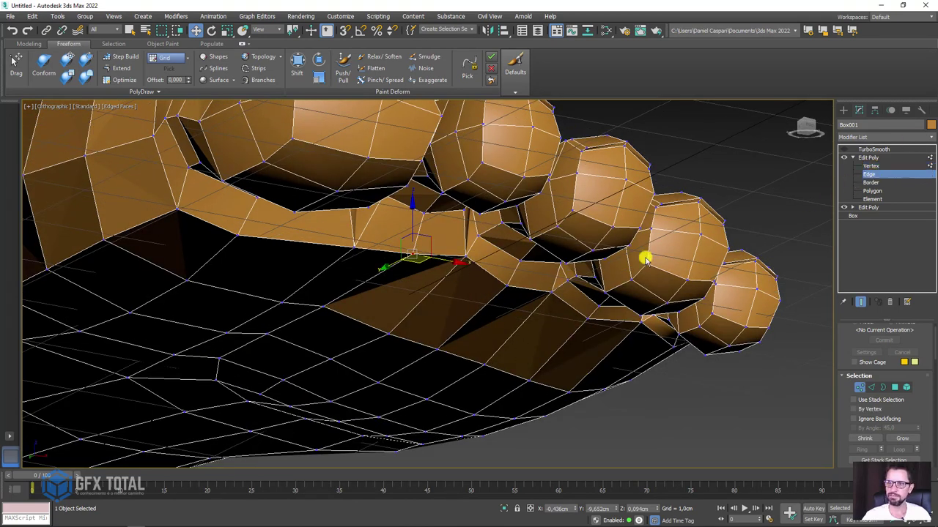
pyautogui.click(429, 251)
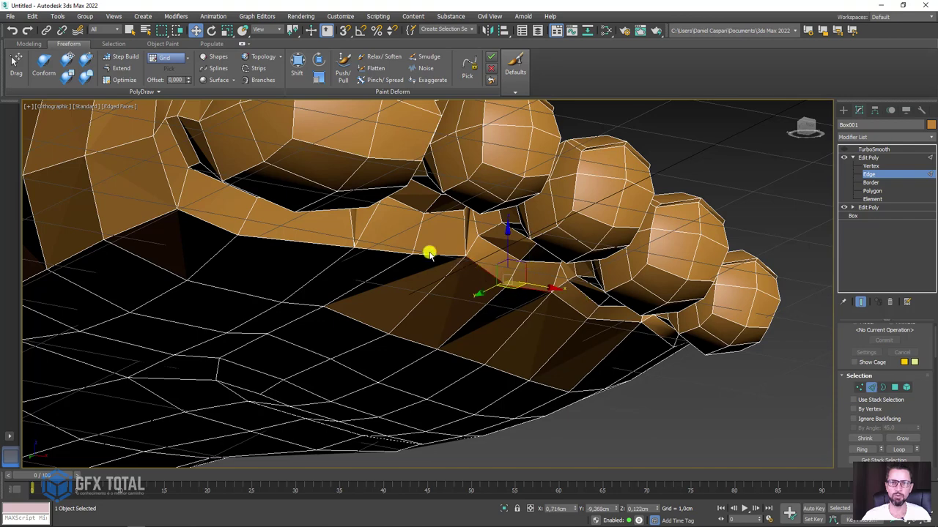
pyautogui.click(391, 254)
pyautogui.click(602, 323)
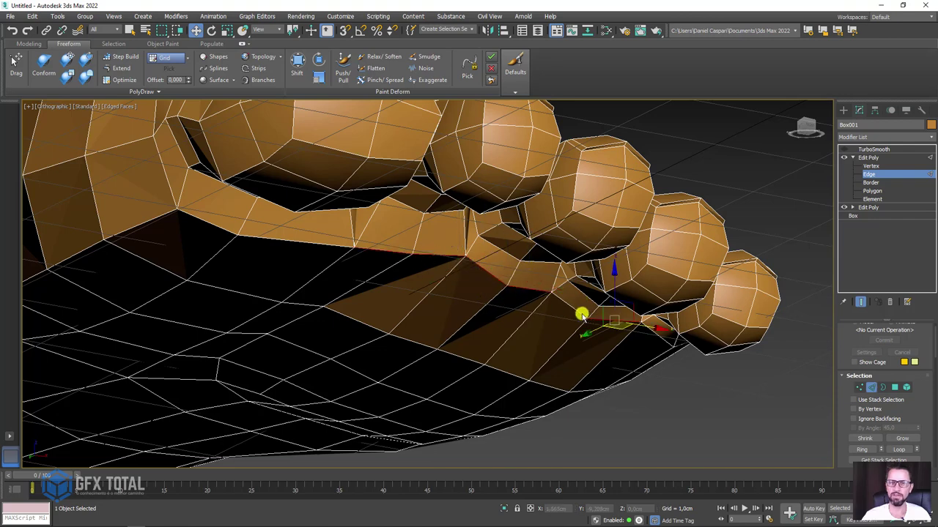
pyautogui.click(516, 269)
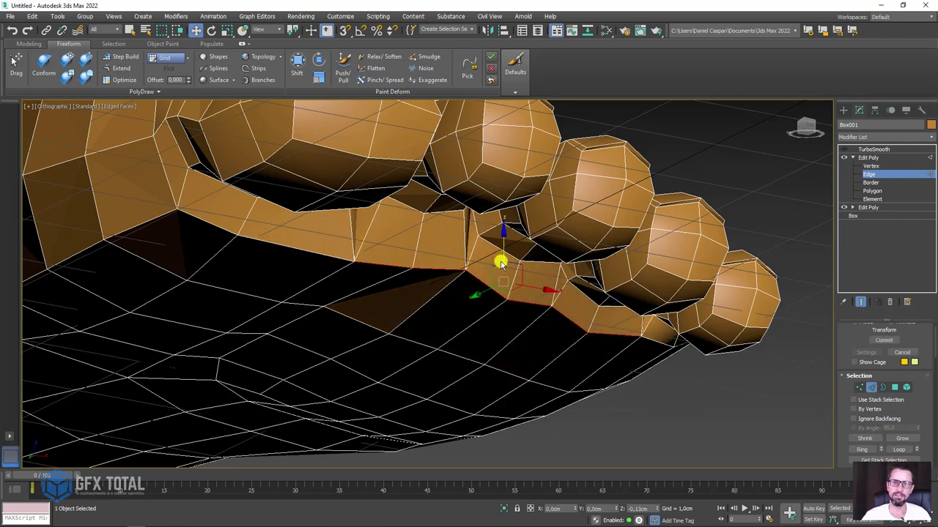
# - Reshape the heel with the Paint Deform Shift brush at size 40.9
pyautogui.moveTo(501, 258)
pyautogui.keyDown('alt'); pyautogui.mouseDown(button='middle')
pyautogui.moveTo(498, 279)
pyautogui.moveTo(545, 293)
pyautogui.moveTo(467, 282)
pyautogui.moveTo(490, 297)
pyautogui.moveTo(255, 318)
pyautogui.moveTo(360, 329)
pyautogui.moveTo(255, 168)
pyautogui.mouseUp(button='middle'); pyautogui.keyUp('alt')
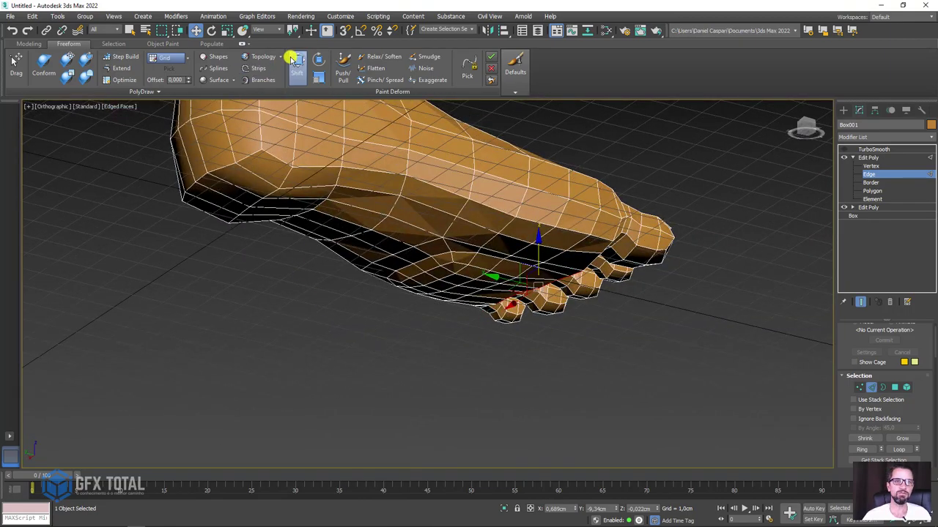
pyautogui.click(372, 56)
pyautogui.moveTo(331, 164)
pyautogui.keyDown('alt'); pyautogui.mouseDown(button='middle')
pyautogui.moveTo(387, 259)
pyautogui.moveTo(365, 259)
pyautogui.mouseUp(button='middle'); pyautogui.keyUp('alt')
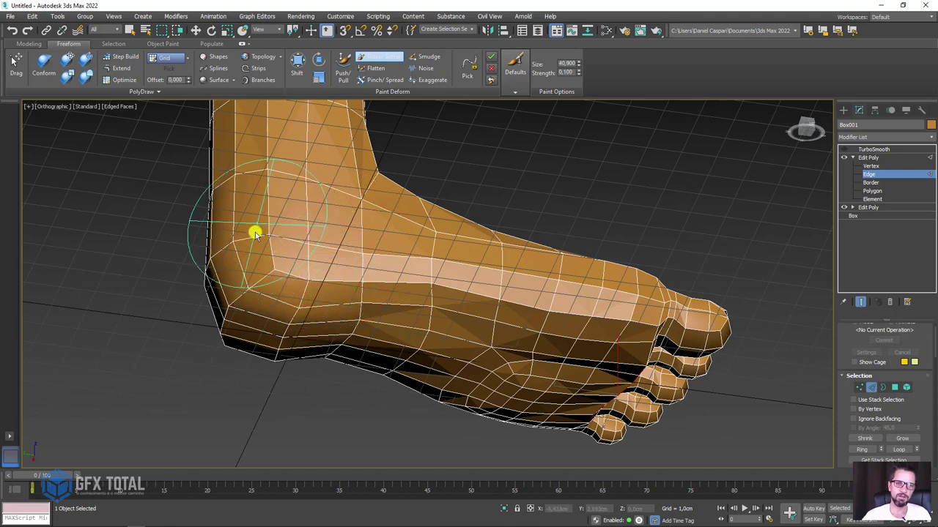
pyautogui.moveTo(272, 356)
pyautogui.keyDown('alt'); pyautogui.mouseDown(button='middle')
pyautogui.moveTo(299, 370)
pyautogui.moveTo(624, 268)
pyautogui.moveTo(359, 281)
pyautogui.moveTo(609, 299)
pyautogui.mouseUp(button='middle'); pyautogui.keyUp('alt')
pyautogui.moveTo(530, 285)
pyautogui.mouseDown()
pyautogui.moveTo(517, 261)
pyautogui.moveTo(527, 242)
pyautogui.moveTo(494, 281)
pyautogui.moveTo(614, 287)
pyautogui.mouseUp()
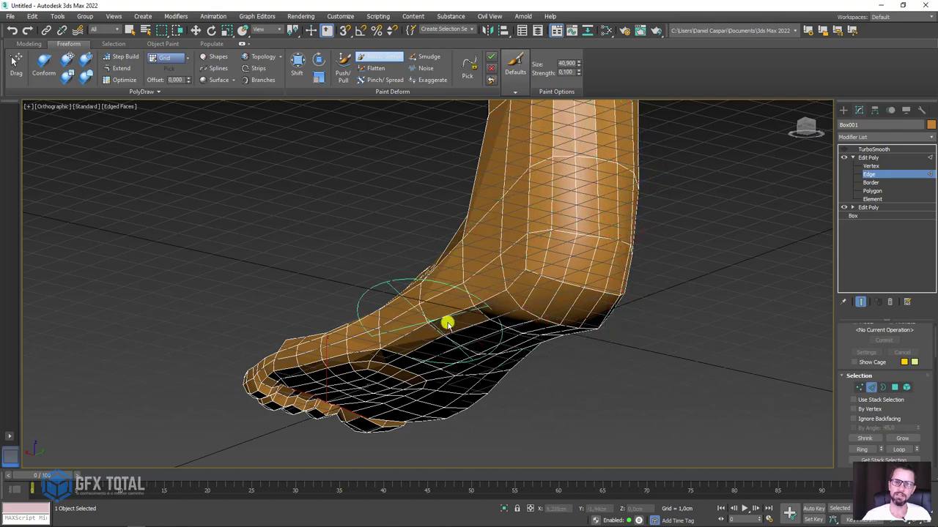
# - In the Left view, push the back of the heel up and left with the Shift brush
pyautogui.press('l')
pyautogui.moveTo(405, 305); pyautogui.dragTo(419, 371, button='middle')
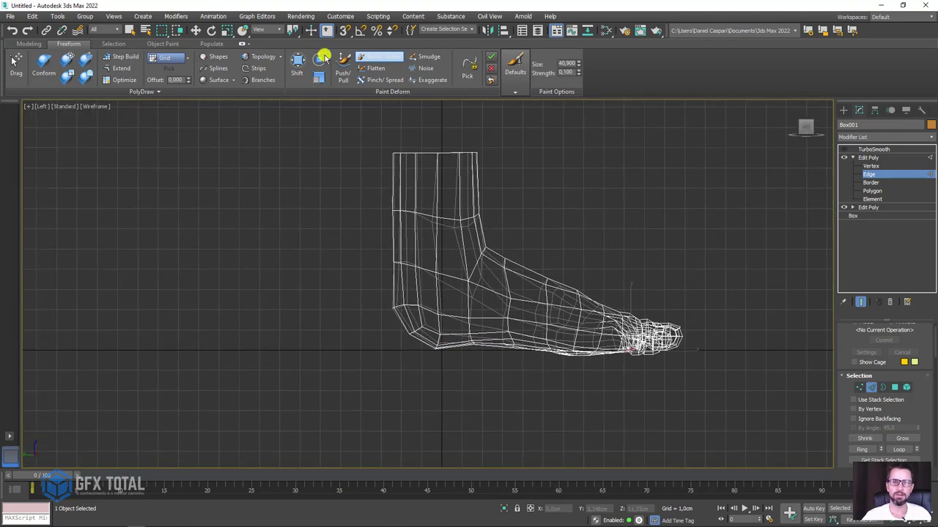
pyautogui.click(299, 61)
pyautogui.scroll(3, 416, 342)
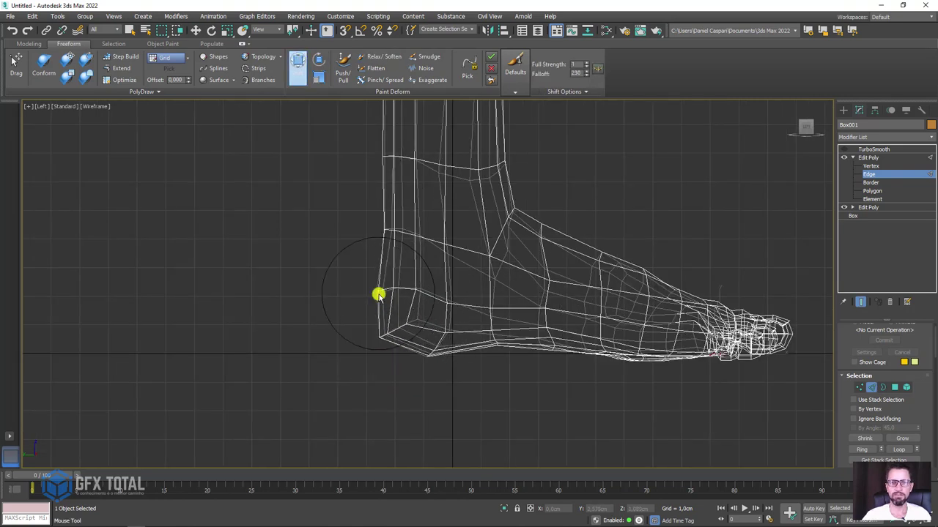
pyautogui.moveTo(378, 293); pyautogui.dragTo(356, 268)
pyautogui.moveTo(415, 288); pyautogui.dragTo(402, 341)
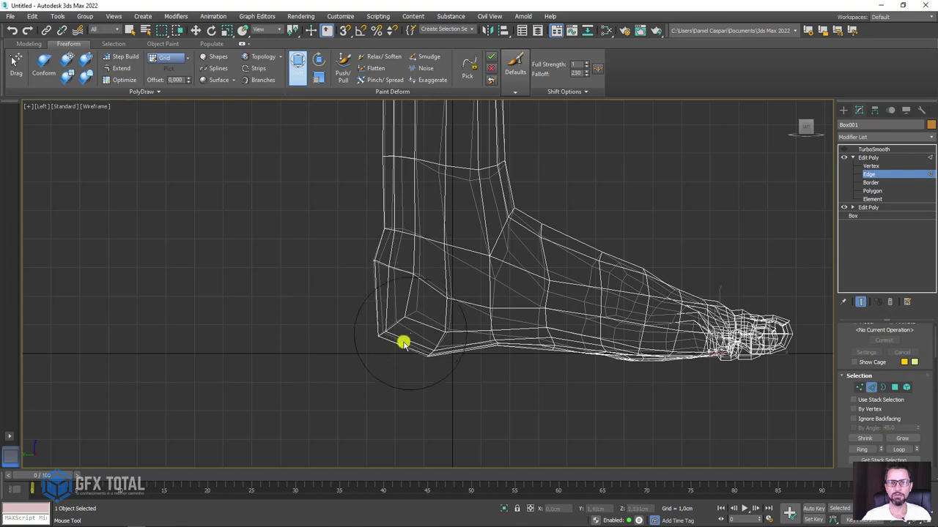
pyautogui.moveTo(452, 307)
pyautogui.mouseDown()
pyautogui.moveTo(398, 272)
pyautogui.moveTo(355, 284)
pyautogui.mouseUp()
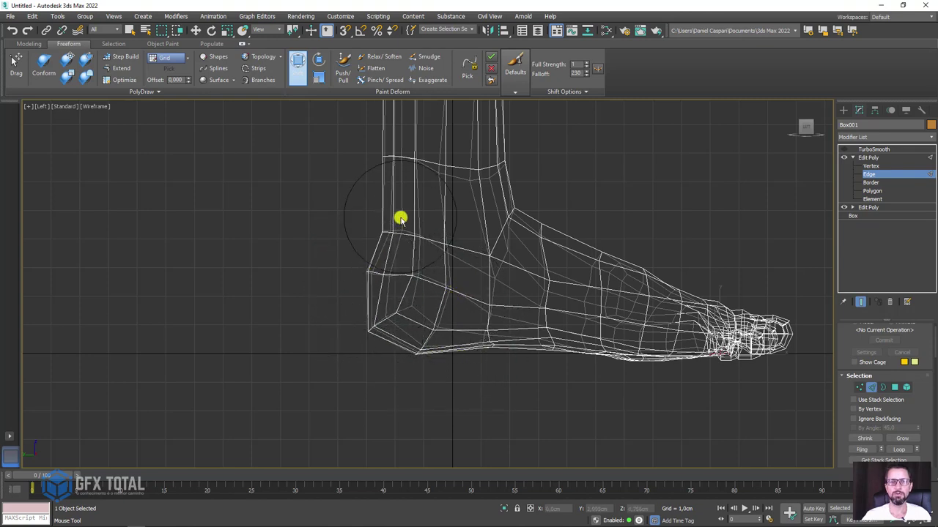
# - Stop sculpting and raise the front ankle crease vertex up and to the right
pyautogui.press('w')
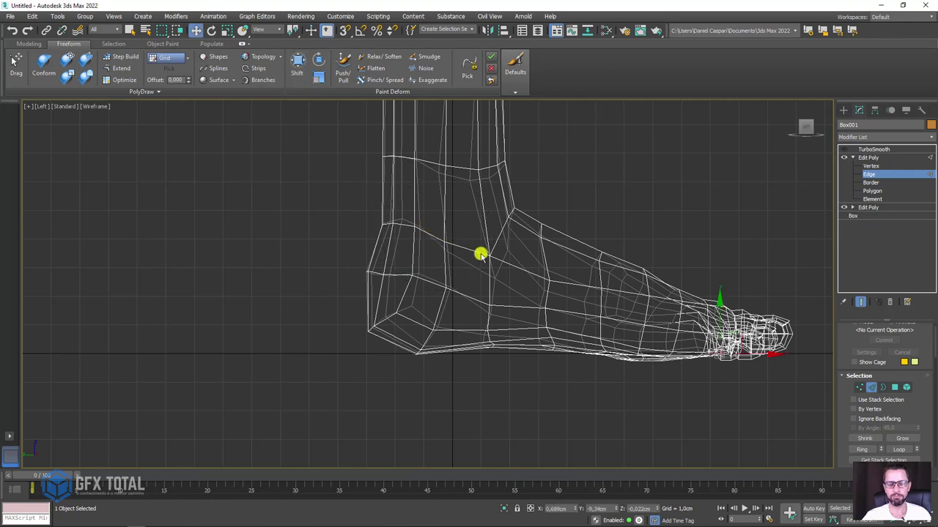
pyautogui.press('p')
pyautogui.keyDown('alt'); pyautogui.moveTo(467, 244); pyautogui.dragTo(429, 250, button='middle'); pyautogui.keyUp('alt')
pyautogui.scroll(4, 430, 250)
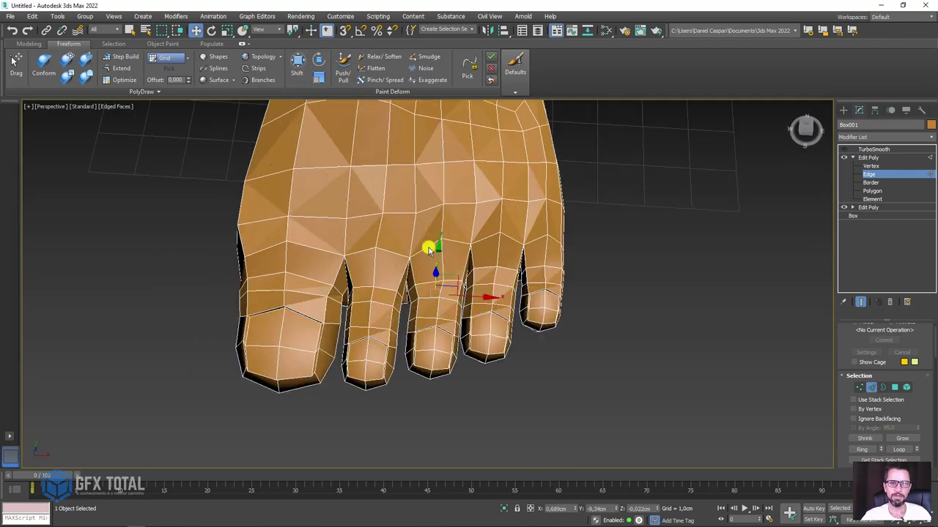
pyautogui.scroll(-5, 450, 241)
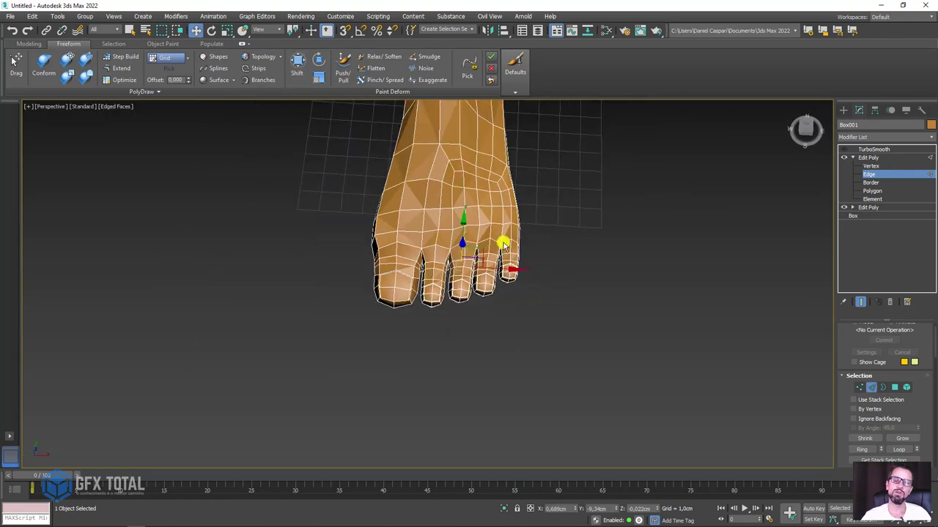
pyautogui.keyDown('alt'); pyautogui.moveTo(502, 241); pyautogui.dragTo(412, 331, button='middle'); pyautogui.keyUp('alt')
pyautogui.scroll(2, 502, 310)
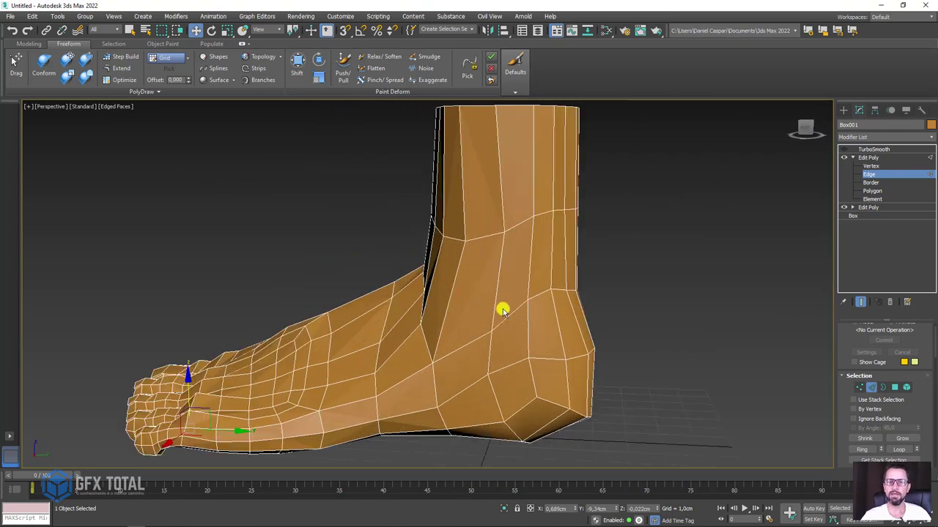
pyautogui.click(872, 167)
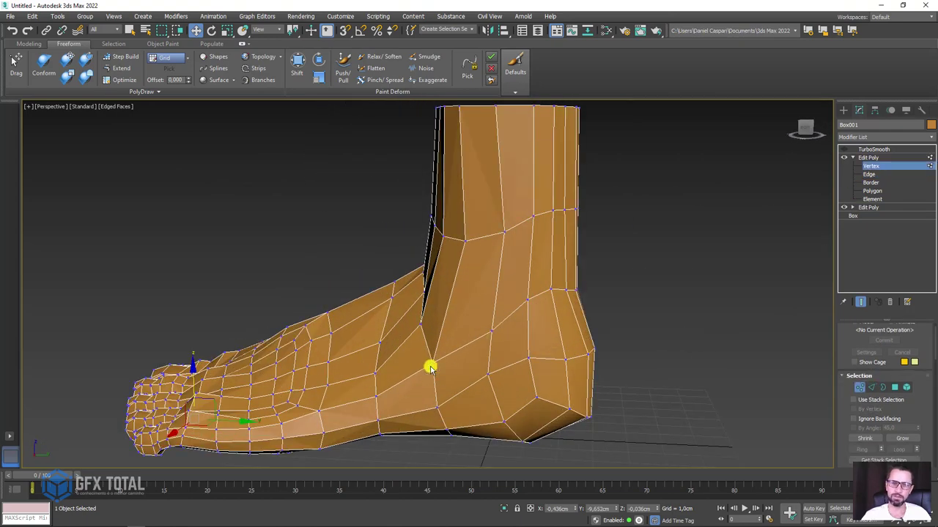
pyautogui.click(430, 368)
pyautogui.moveTo(446, 356); pyautogui.dragTo(464, 330)
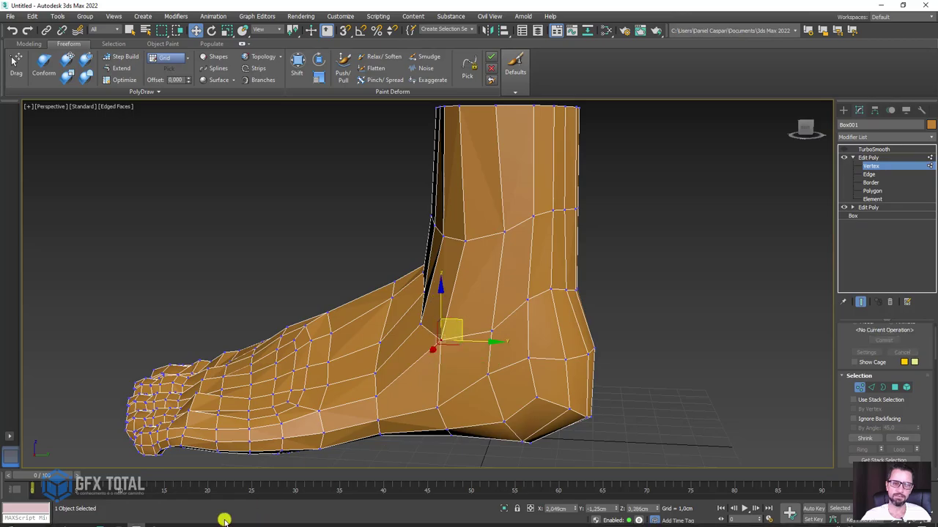
# - Bring up the foot reference images and pick an edge on the side of the ankle
pyautogui.click(155, 454)
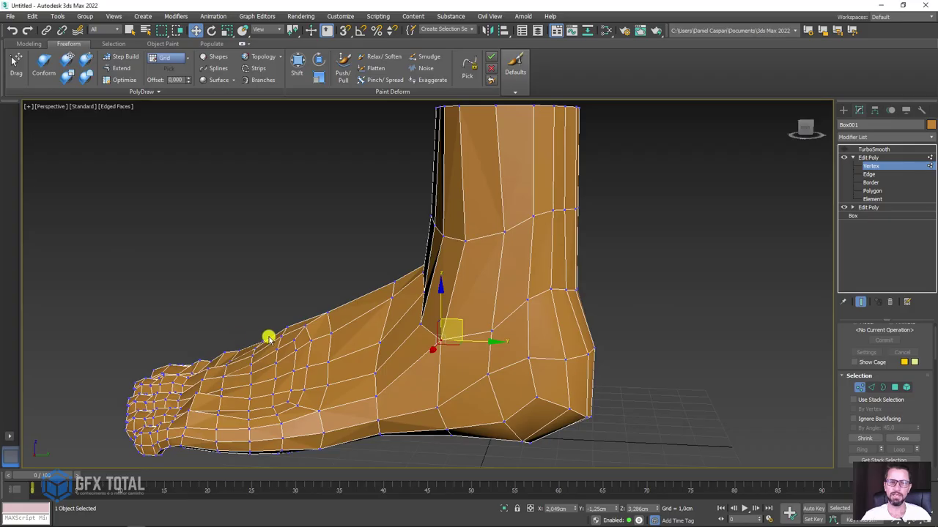
pyautogui.moveTo(417, 343)
pyautogui.keyDown('alt'); pyautogui.mouseDown(button='middle')
pyautogui.moveTo(452, 340)
pyautogui.moveTo(798, 213)
pyautogui.mouseUp(button='middle'); pyautogui.keyUp('alt')
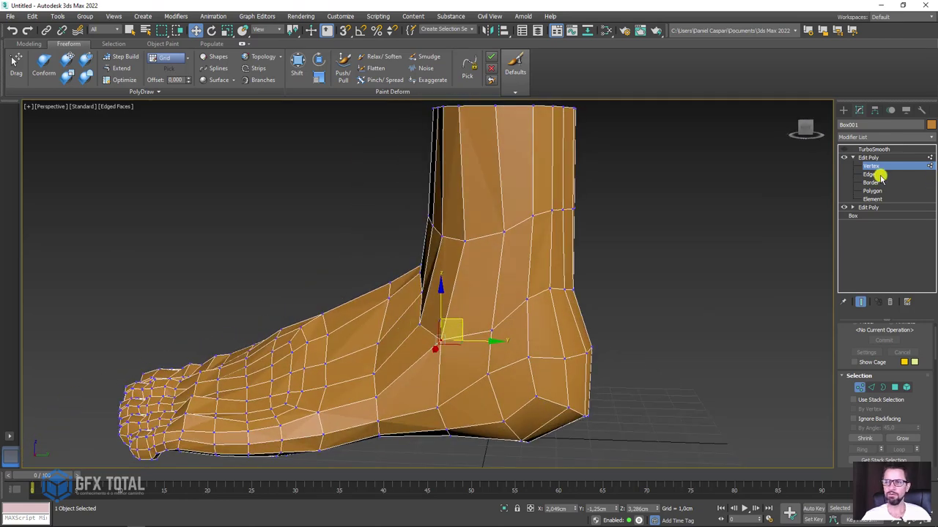
pyautogui.click(876, 192)
pyautogui.click(514, 270)
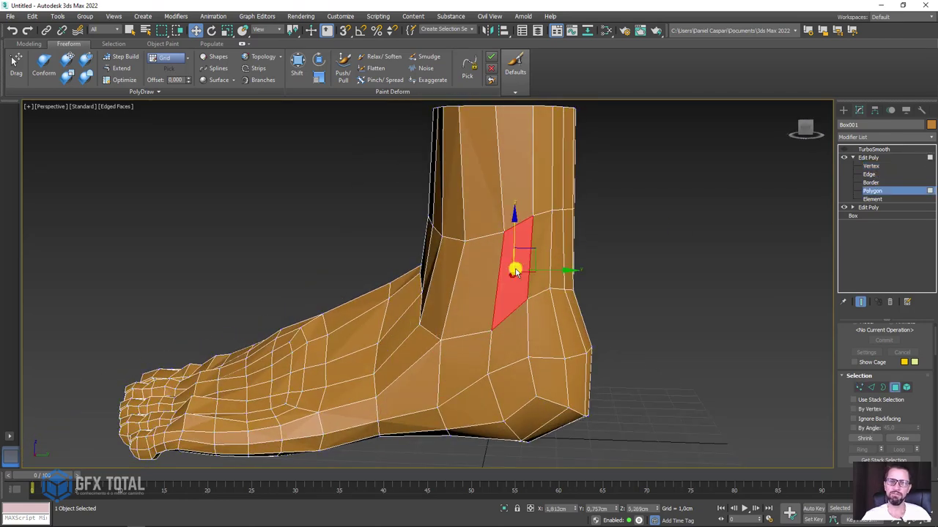
pyautogui.click(870, 174)
pyautogui.click(504, 316)
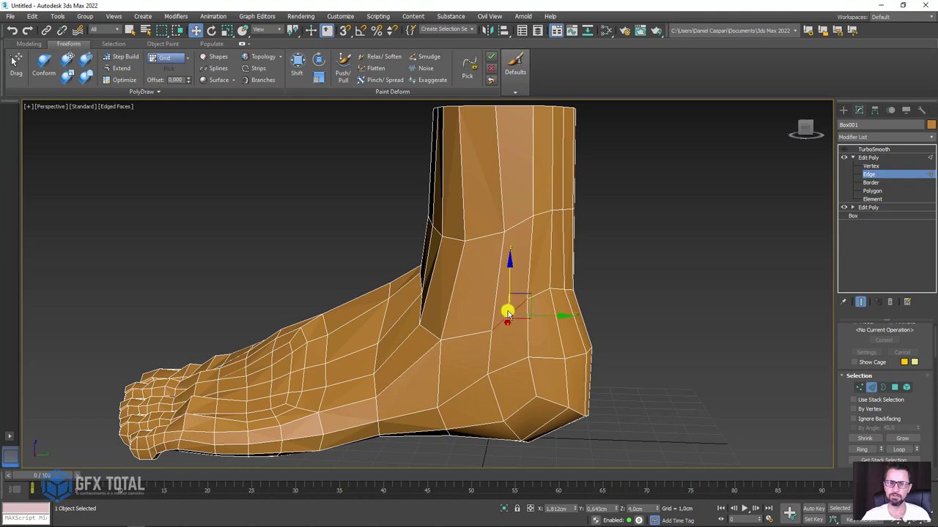
pyautogui.press('e')
pyautogui.press('r')
pyautogui.press('w')
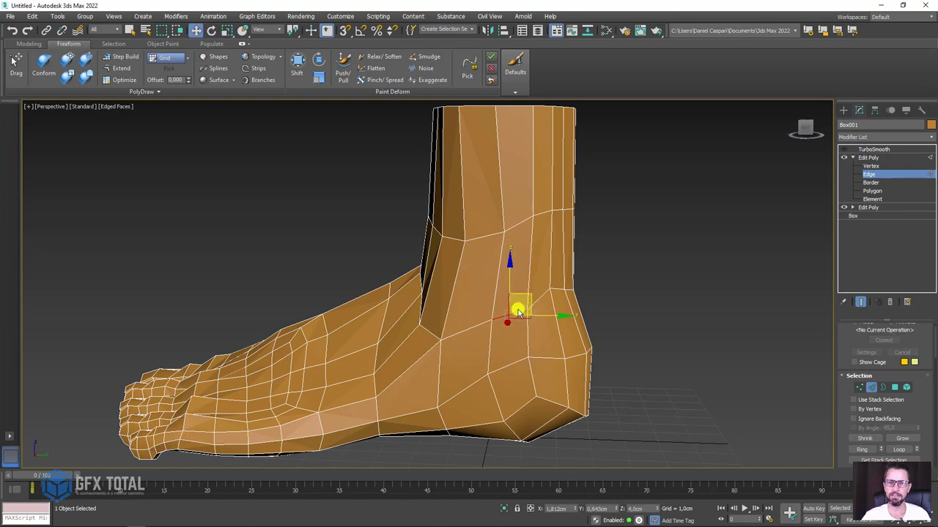
pyautogui.press('e')
pyautogui.press('r')
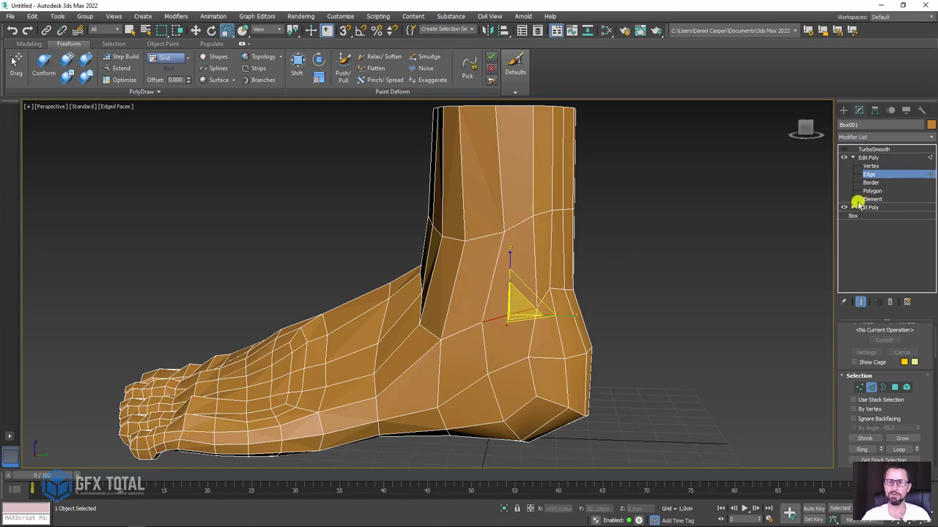
# - Select a vertical two-polygon strip on the side of the ankle column
pyautogui.click(871, 191)
pyautogui.click(516, 272)
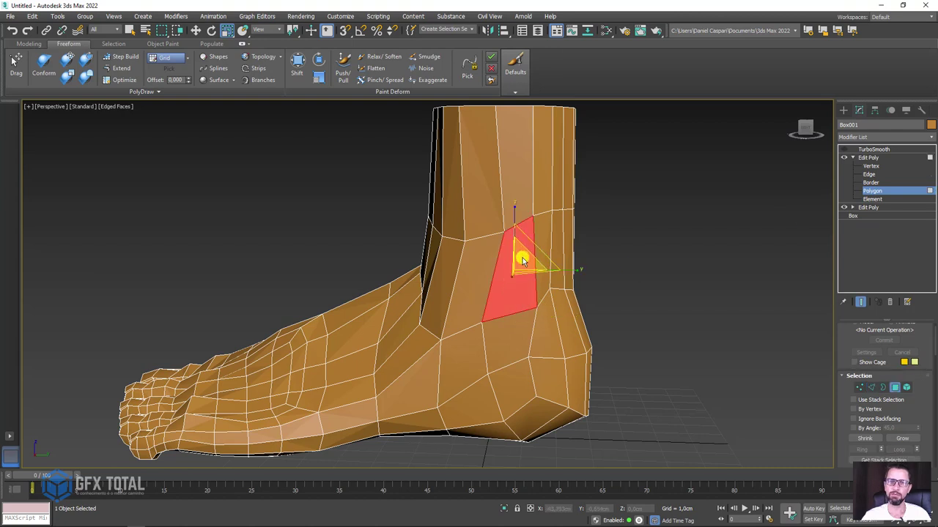
pyautogui.keyDown('ctrl'); pyautogui.click(519, 199); pyautogui.keyUp('ctrl')
pyautogui.keyDown('alt'); pyautogui.moveTo(519, 199); pyautogui.dragTo(548, 266, button='middle'); pyautogui.keyUp('alt')
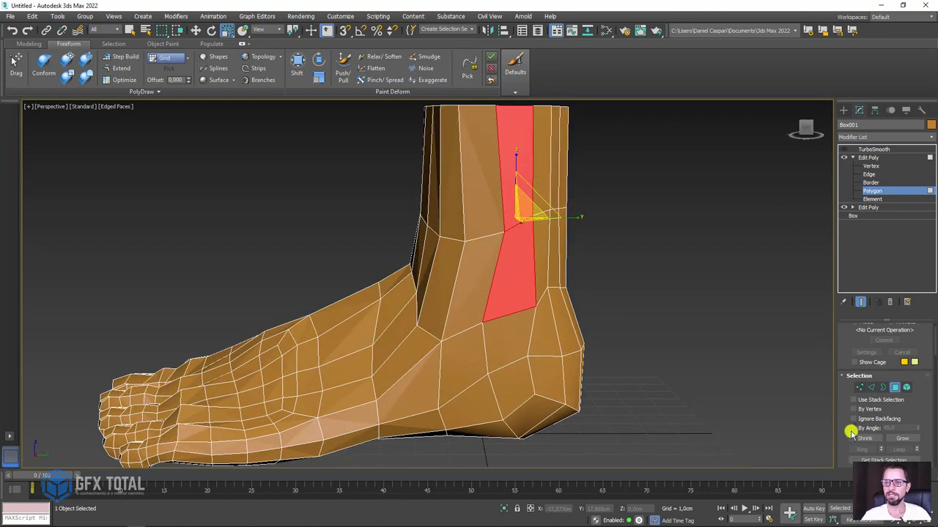
pyautogui.scroll(-2, 849, 432)
pyautogui.scroll(-3, 864, 422)
pyautogui.scroll(-3, 847, 438)
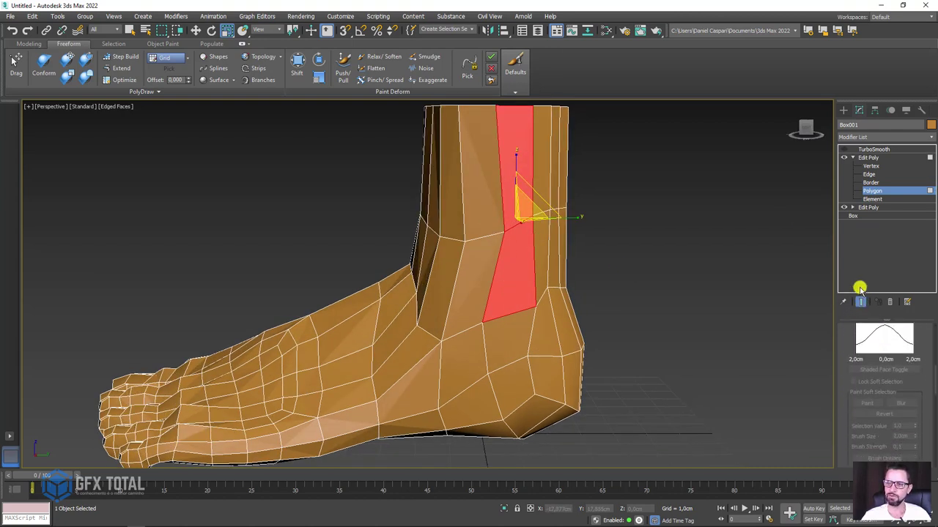
pyautogui.scroll(-3, 857, 381)
pyautogui.scroll(-2, 862, 357)
pyautogui.scroll(1, 513, 310)
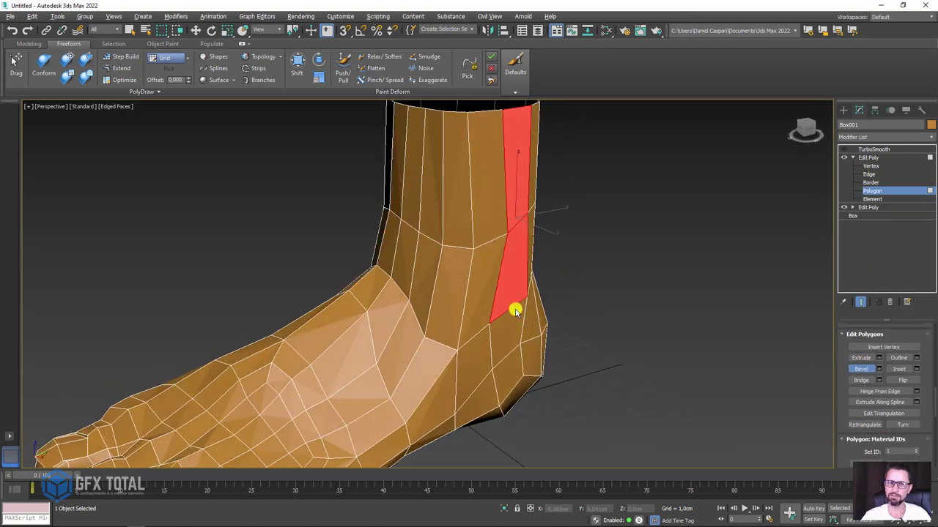
pyautogui.scroll(3, 514, 301)
pyautogui.scroll(-3, 520, 288)
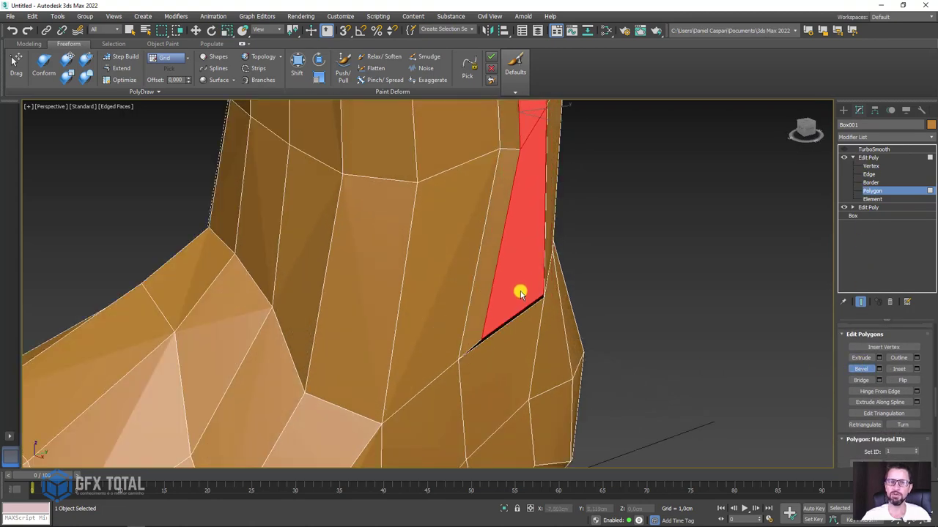
pyautogui.press('r')
pyautogui.scroll(-2, 520, 263)
# - Bevel the vertical strip on the ankle front inward and narrower
pyautogui.keyDown('alt'); pyautogui.moveTo(520, 261); pyautogui.dragTo(546, 271, button='middle'); pyautogui.keyUp('alt')
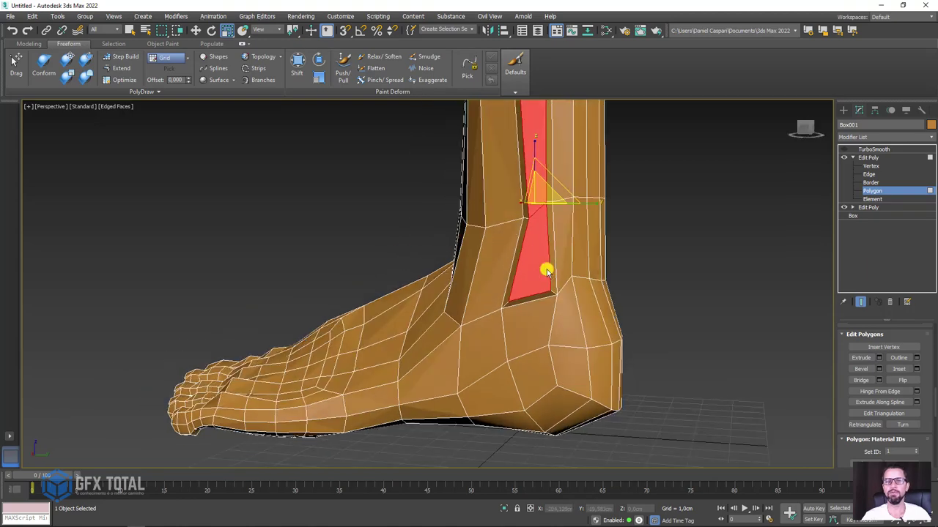
pyautogui.moveTo(472, 244)
pyautogui.keyDown('alt'); pyautogui.mouseDown(button='middle')
pyautogui.moveTo(530, 272)
pyautogui.moveTo(558, 300)
pyautogui.mouseUp(button='middle'); pyautogui.keyUp('alt')
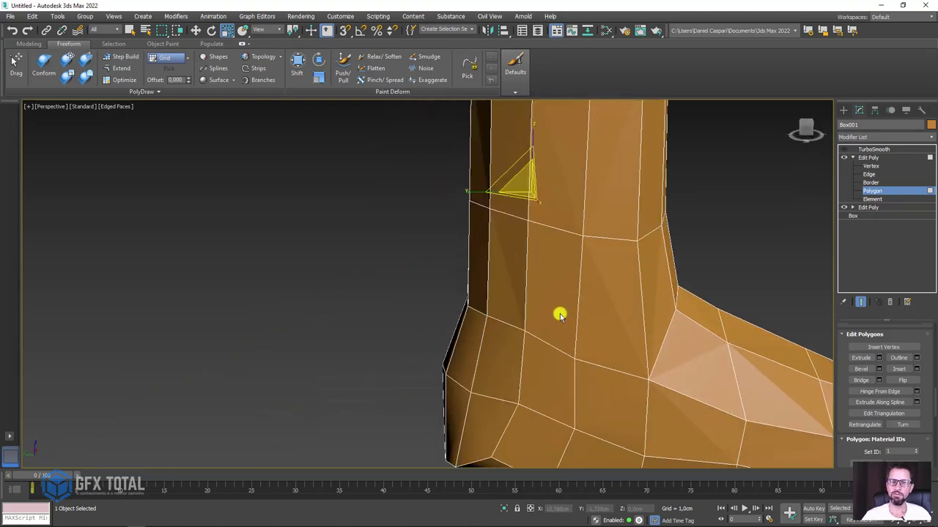
pyautogui.click(559, 315)
pyautogui.click(859, 369)
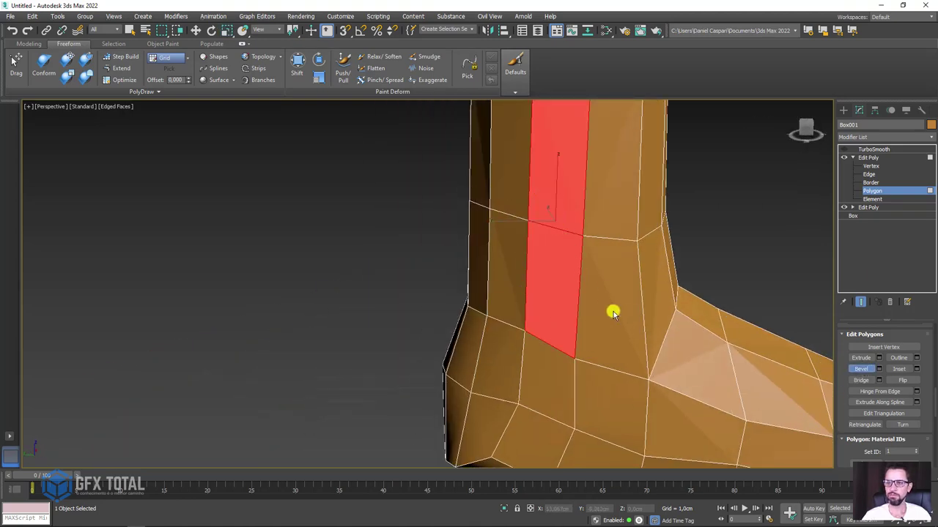
pyautogui.moveTo(559, 307); pyautogui.dragTo(559, 295)
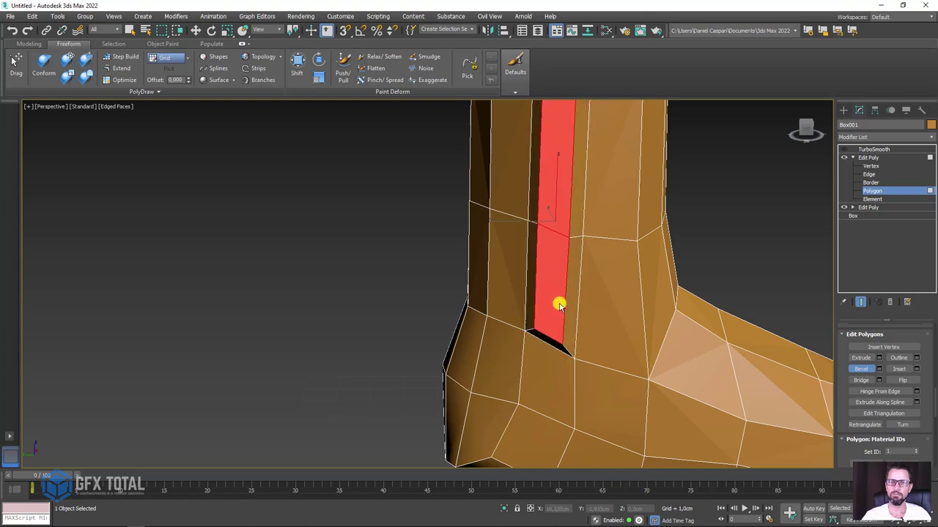
pyautogui.rightClick(559, 304)
# - Push the bevelled polygon outward and select a right-side column polygon for scaling
pyautogui.moveTo(559, 235)
pyautogui.keyDown('alt'); pyautogui.mouseDown(button='middle')
pyautogui.moveTo(533, 276)
pyautogui.moveTo(590, 275)
pyautogui.mouseUp(button='middle'); pyautogui.keyUp('alt')
pyautogui.press('w')
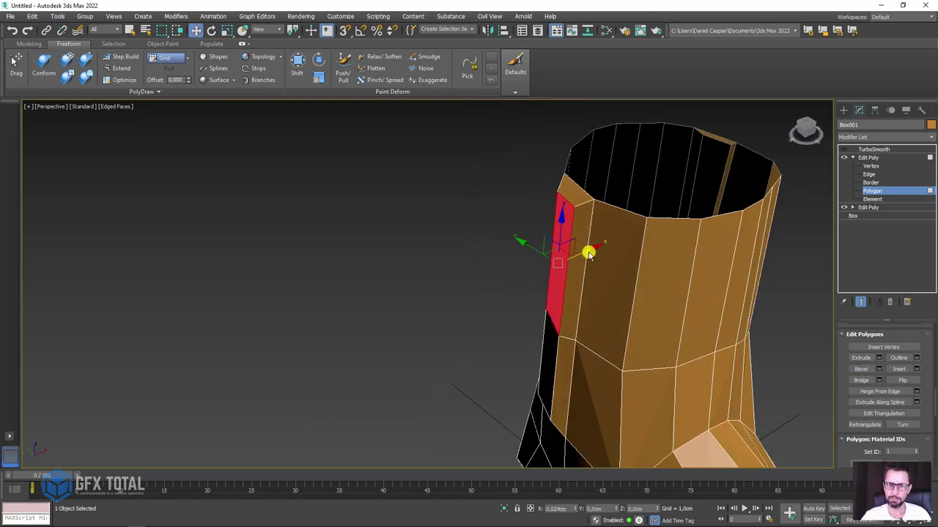
pyautogui.moveTo(590, 253)
pyautogui.mouseDown()
pyautogui.moveTo(596, 247)
pyautogui.moveTo(659, 273)
pyautogui.mouseUp()
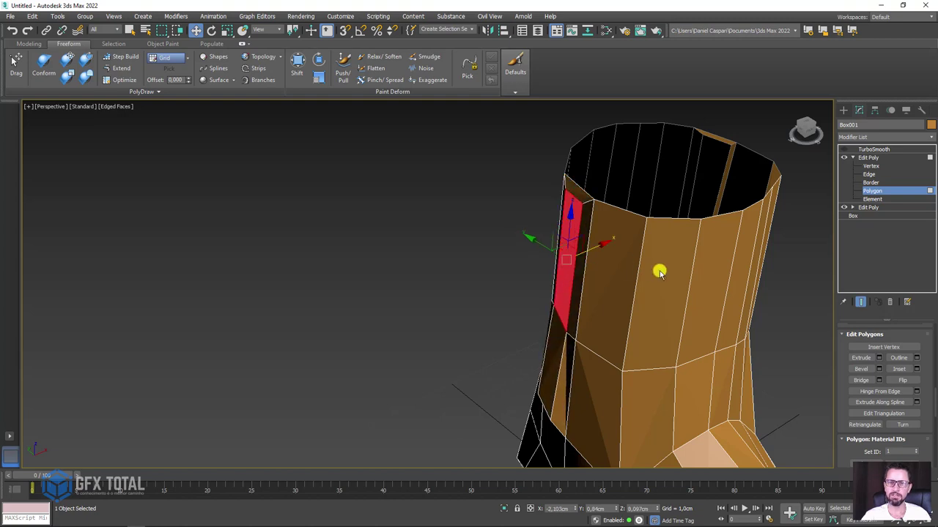
pyautogui.moveTo(659, 273)
pyautogui.keyDown('alt'); pyautogui.mouseDown(button='middle')
pyautogui.moveTo(461, 274)
pyautogui.moveTo(643, 310)
pyautogui.moveTo(628, 339)
pyautogui.moveTo(634, 369)
pyautogui.mouseUp(button='middle'); pyautogui.keyUp('alt')
pyautogui.click(620, 344)
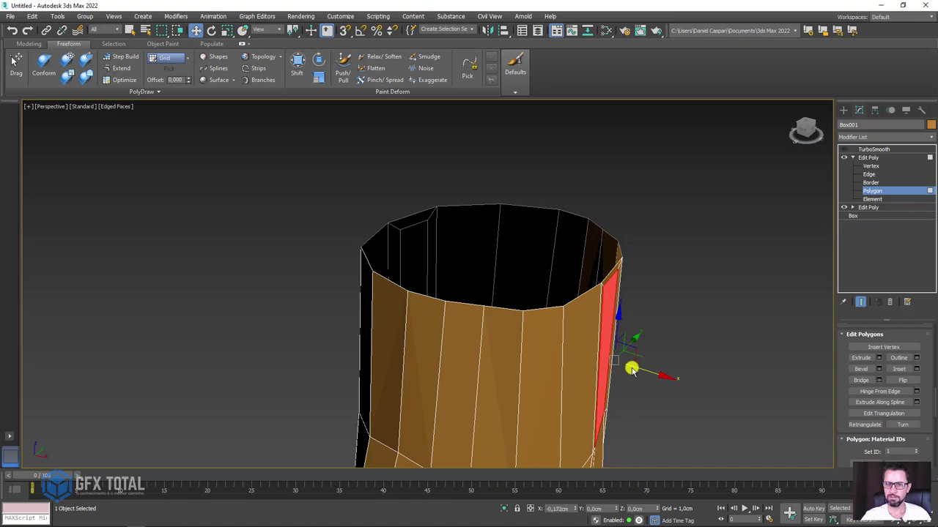
pyautogui.press('e')
pyautogui.press('r')
pyautogui.scroll(-3, 649, 423)
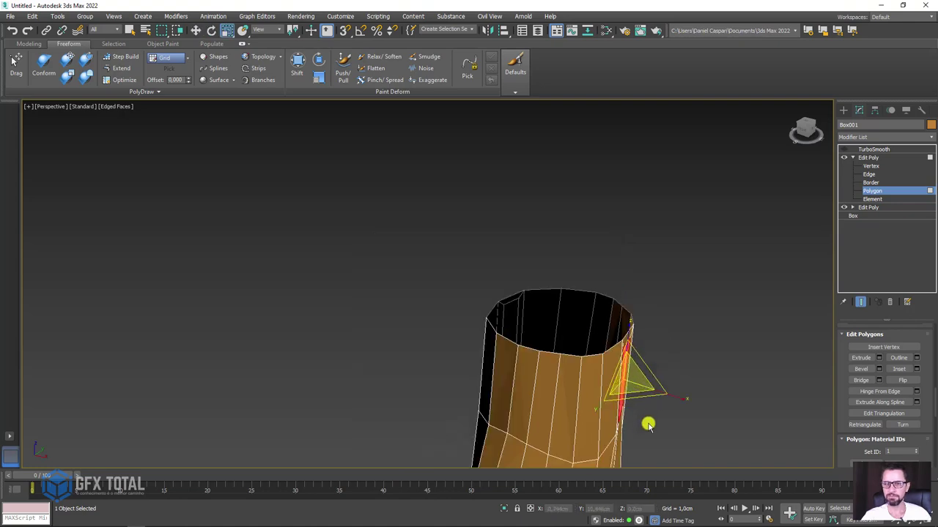
pyautogui.moveTo(650, 423)
pyautogui.keyDown('alt'); pyautogui.mouseDown(button='middle')
pyautogui.moveTo(530, 274)
pyautogui.moveTo(561, 251)
pyautogui.mouseUp(button='middle'); pyautogui.keyUp('alt')
pyautogui.scroll(4, 567, 260)
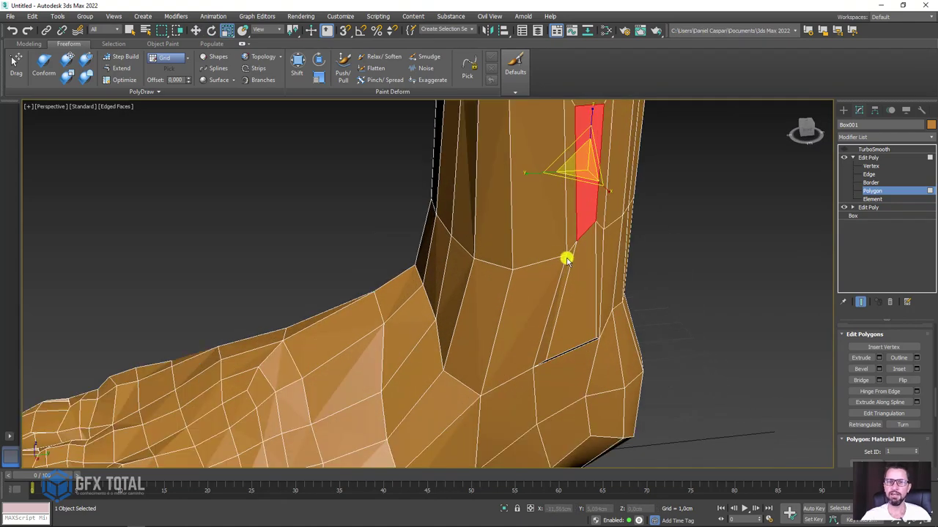
# - Move the selected ankle polygon up and to the right
pyautogui.click(870, 157)
pyautogui.scroll(-1, 567, 256)
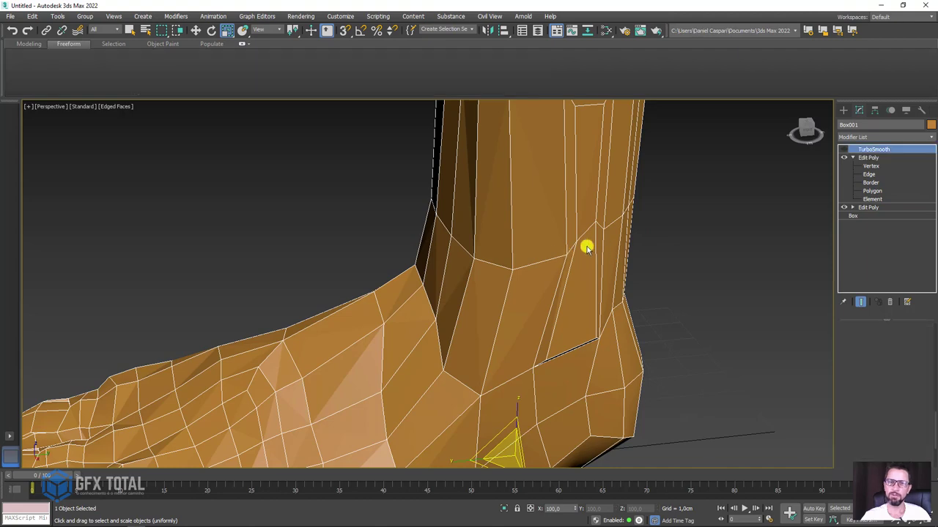
pyautogui.scroll(-4, 586, 245)
pyautogui.scroll(1, 622, 255)
pyautogui.click(874, 190)
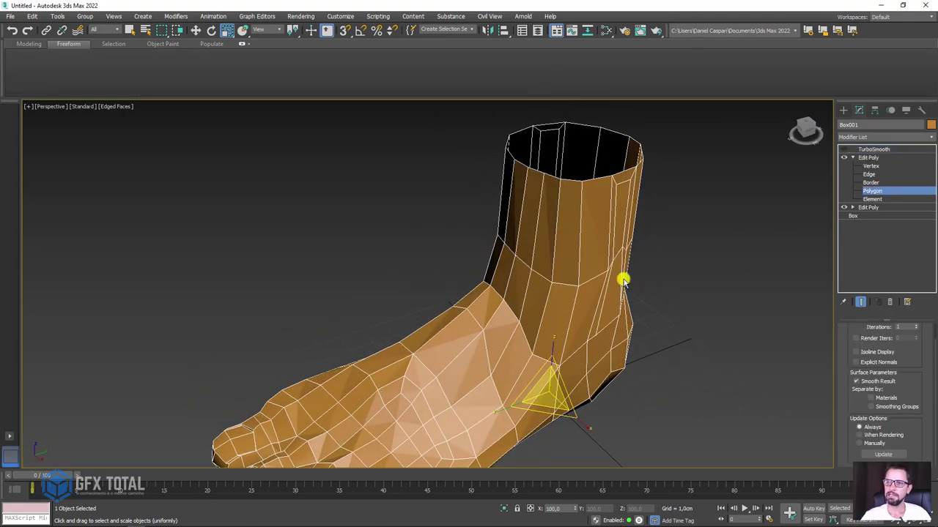
pyautogui.keyDown('alt'); pyautogui.moveTo(558, 296); pyautogui.dragTo(594, 260, button='middle'); pyautogui.keyUp('alt')
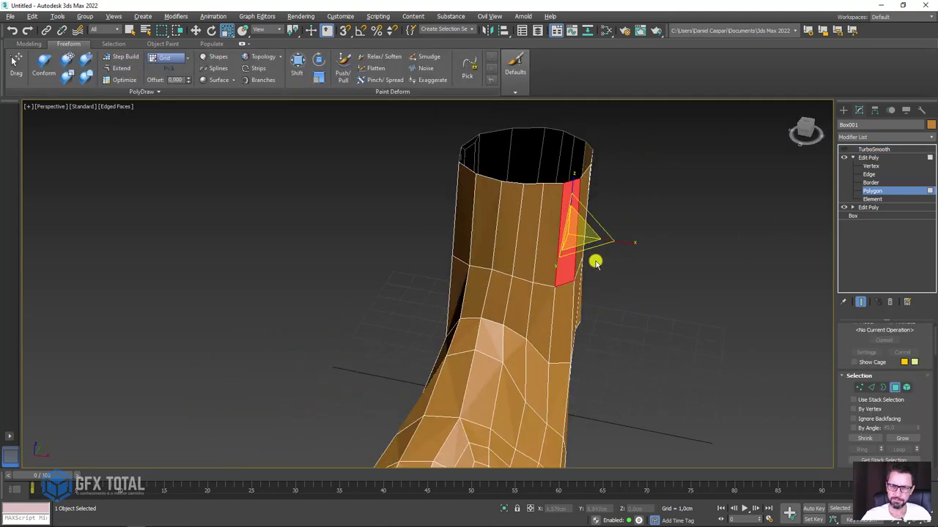
pyautogui.press('w')
pyautogui.moveTo(598, 241)
pyautogui.mouseDown()
pyautogui.moveTo(584, 236)
pyautogui.moveTo(592, 240)
pyautogui.mouseUp()
# - Reposition polygons around the column's top opening, sliding one left along X
pyautogui.keyDown('alt'); pyautogui.moveTo(592, 240); pyautogui.dragTo(593, 279, button='middle'); pyautogui.keyUp('alt')
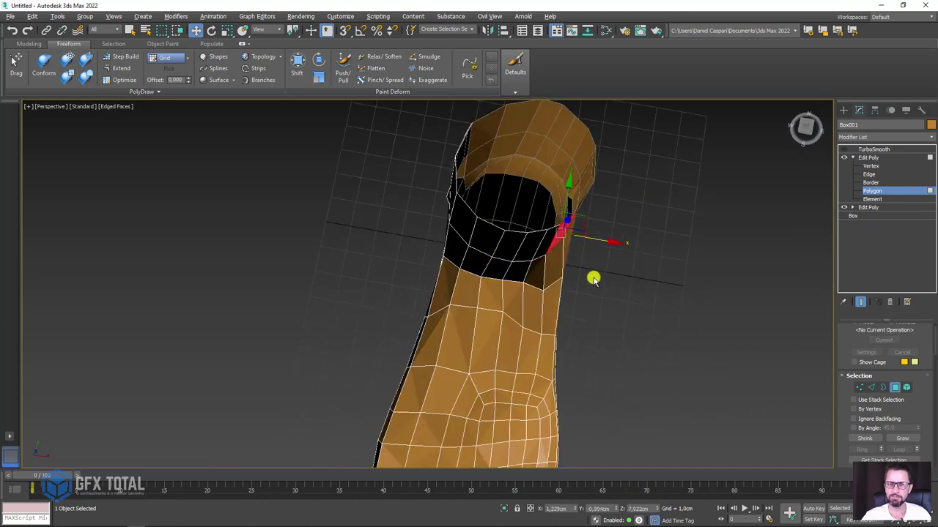
pyautogui.moveTo(578, 218)
pyautogui.keyDown('alt'); pyautogui.mouseDown(button='middle')
pyautogui.moveTo(469, 222)
pyautogui.moveTo(479, 262)
pyautogui.mouseUp(button='middle'); pyautogui.keyUp('alt')
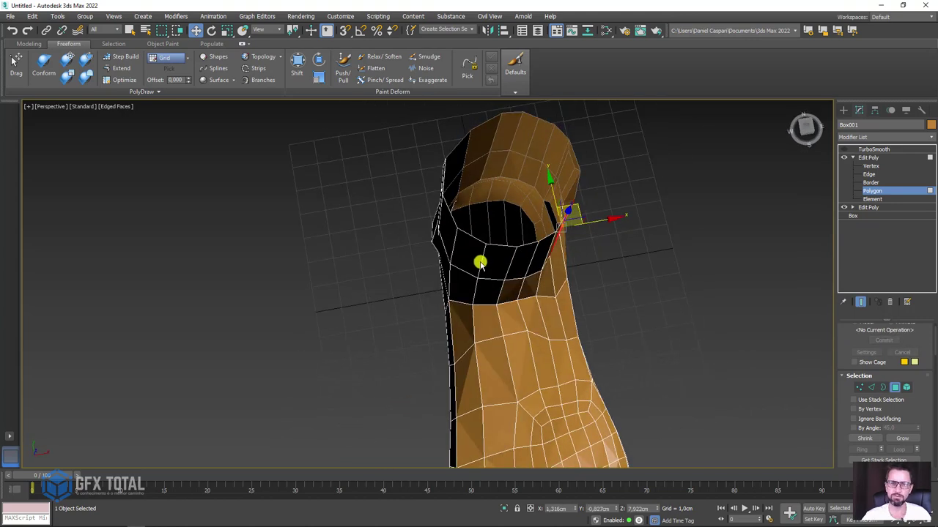
pyautogui.click(479, 261)
pyautogui.moveTo(492, 228)
pyautogui.mouseDown()
pyautogui.moveTo(492, 218)
pyautogui.moveTo(496, 260)
pyautogui.mouseUp()
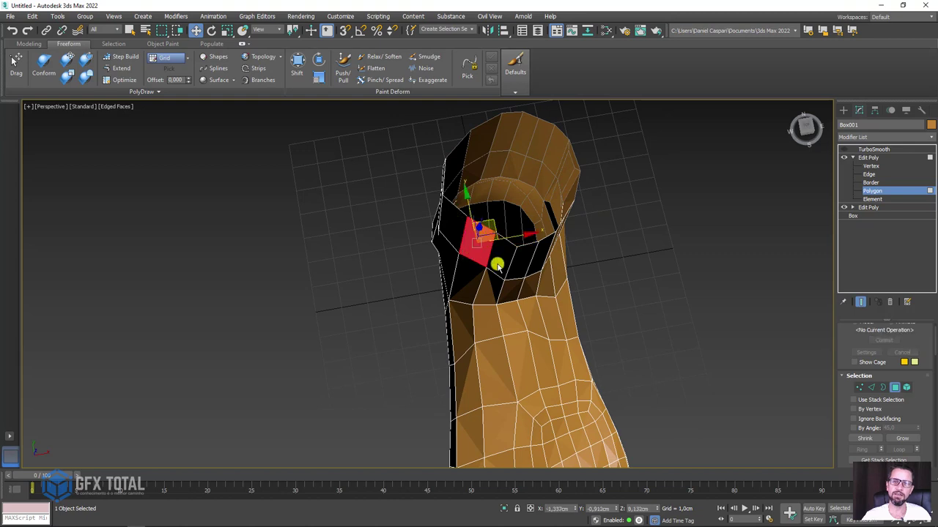
pyautogui.keyDown('alt'); pyautogui.moveTo(496, 259); pyautogui.dragTo(525, 227, button='middle'); pyautogui.keyUp('alt')
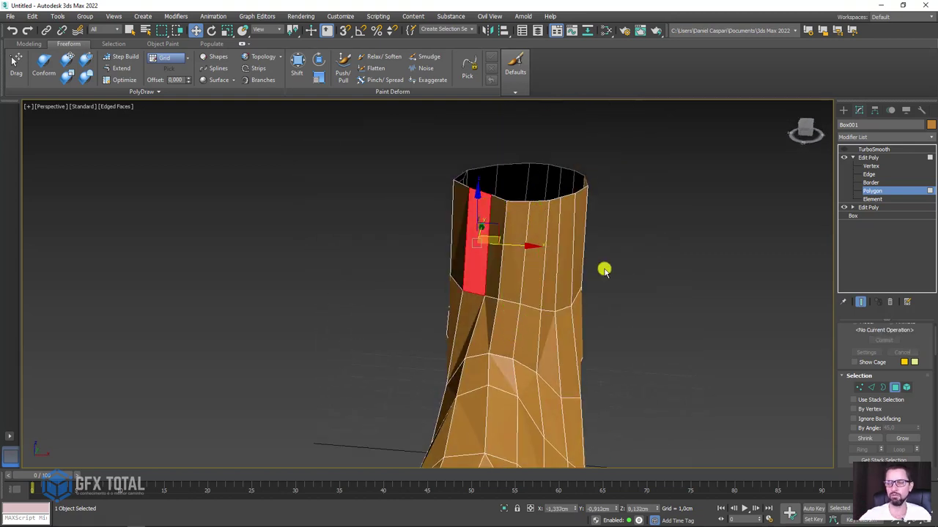
pyautogui.moveTo(434, 356)
pyautogui.keyDown('alt'); pyautogui.mouseDown(button='middle')
pyautogui.moveTo(519, 335)
pyautogui.moveTo(473, 319)
pyautogui.mouseUp(button='middle'); pyautogui.keyUp('alt')
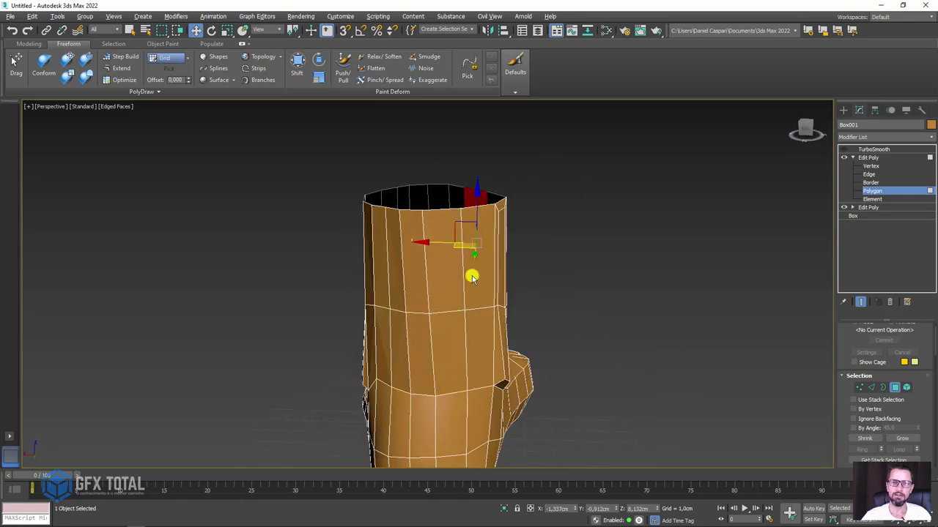
pyautogui.moveTo(476, 282)
pyautogui.keyDown('alt'); pyautogui.mouseDown(button='middle')
pyautogui.moveTo(479, 329)
pyautogui.moveTo(482, 311)
pyautogui.mouseUp(button='middle'); pyautogui.keyUp('alt')
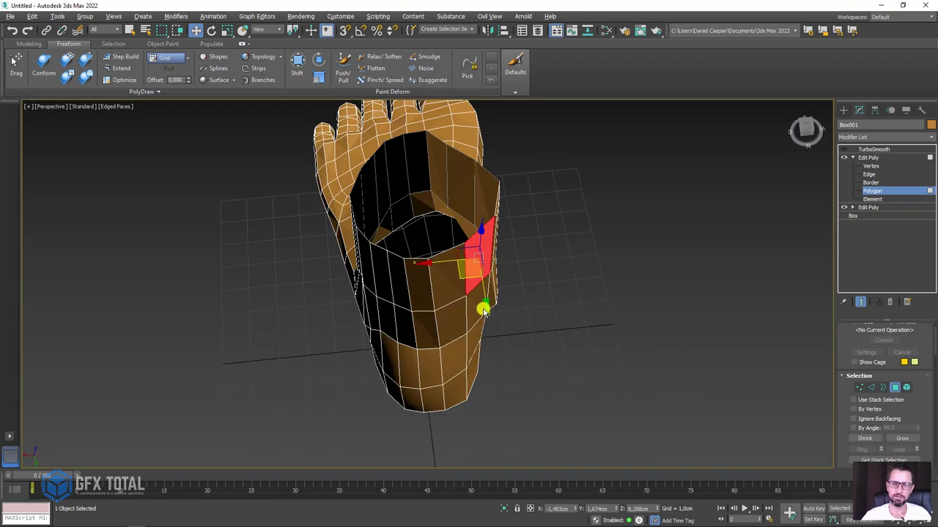
pyautogui.moveTo(459, 280); pyautogui.dragTo(388, 278)
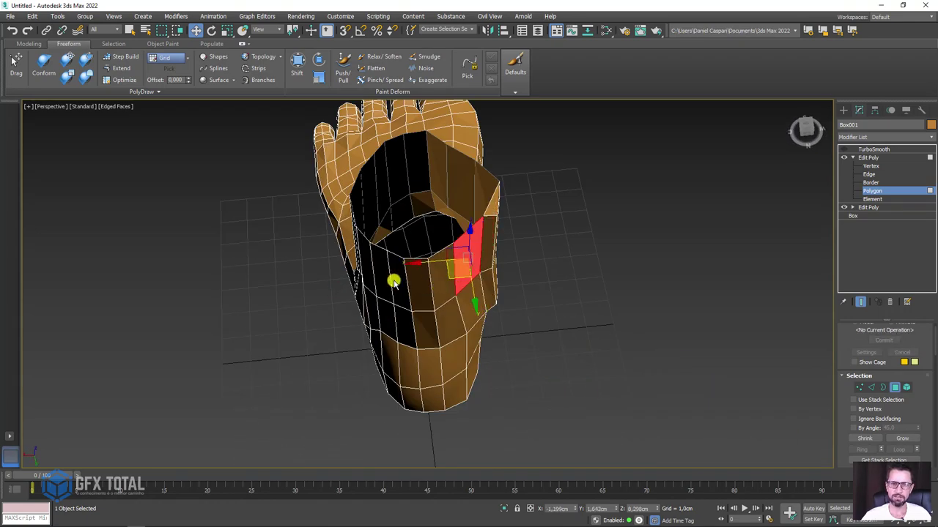
pyautogui.keyDown('alt'); pyautogui.moveTo(389, 278); pyautogui.dragTo(381, 304, button='middle'); pyautogui.keyUp('alt')
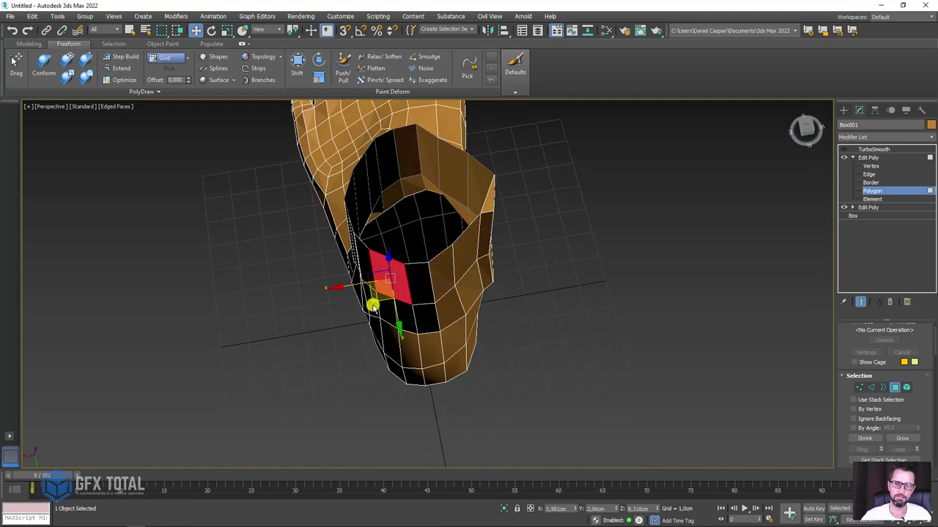
pyautogui.moveTo(373, 306); pyautogui.dragTo(384, 304)
pyautogui.keyDown('alt'); pyautogui.moveTo(383, 303); pyautogui.dragTo(472, 300, button='middle'); pyautogui.keyUp('alt')
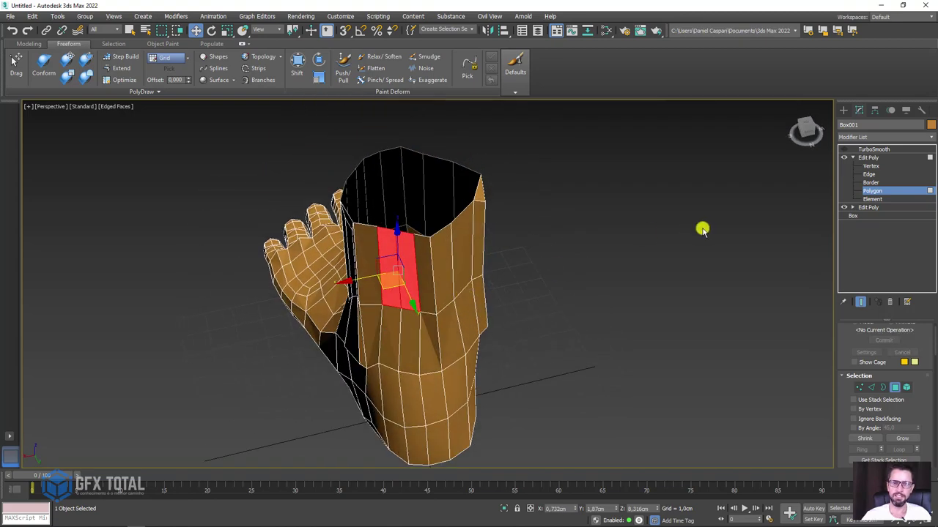
# - Marquee-select the whole top ring of column polygons
pyautogui.moveTo(559, 280)
pyautogui.keyDown('alt'); pyautogui.mouseDown(button='middle')
pyautogui.moveTo(593, 236)
pyautogui.moveTo(575, 186)
pyautogui.mouseUp(button='middle'); pyautogui.keyUp('alt')
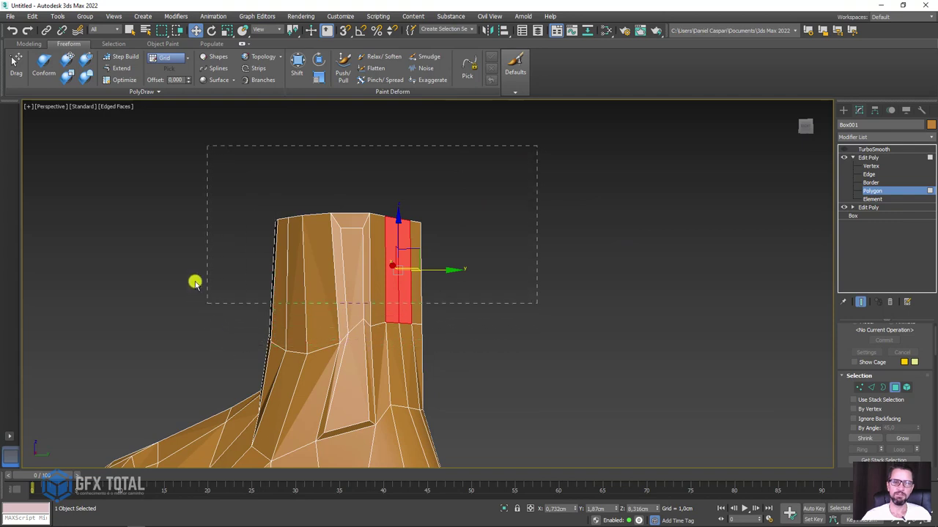
pyautogui.moveTo(194, 283); pyautogui.dragTo(198, 293)
pyautogui.keyDown('alt'); pyautogui.moveTo(536, 287); pyautogui.dragTo(683, 269, button='middle'); pyautogui.keyUp('alt')
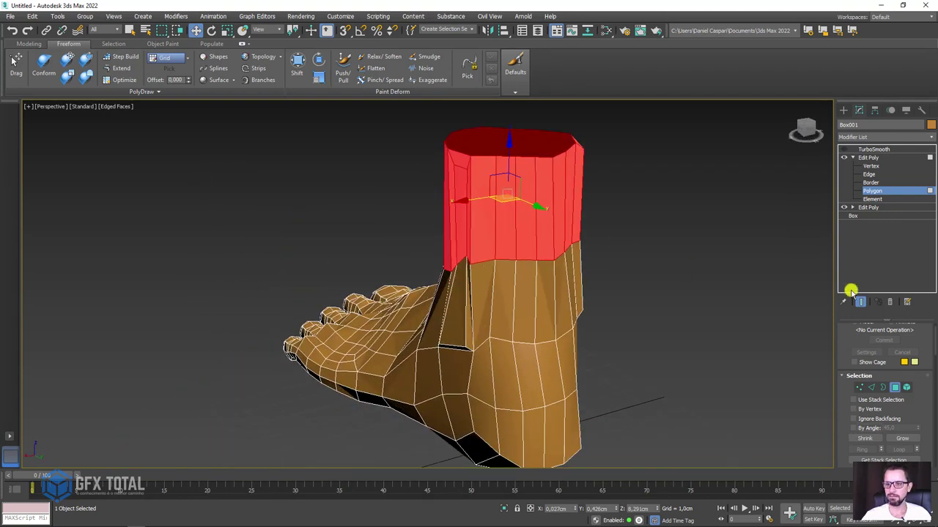
# - Widen the command panel, collapse Soft Selection and Relax the top polygon ring
pyautogui.scroll(-5, 842, 454)
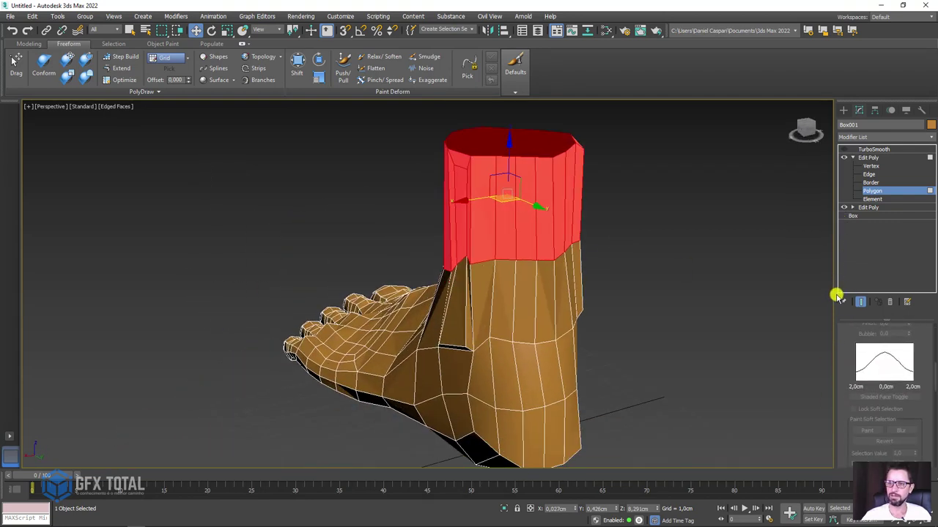
pyautogui.moveTo(835, 299); pyautogui.dragTo(715, 300)
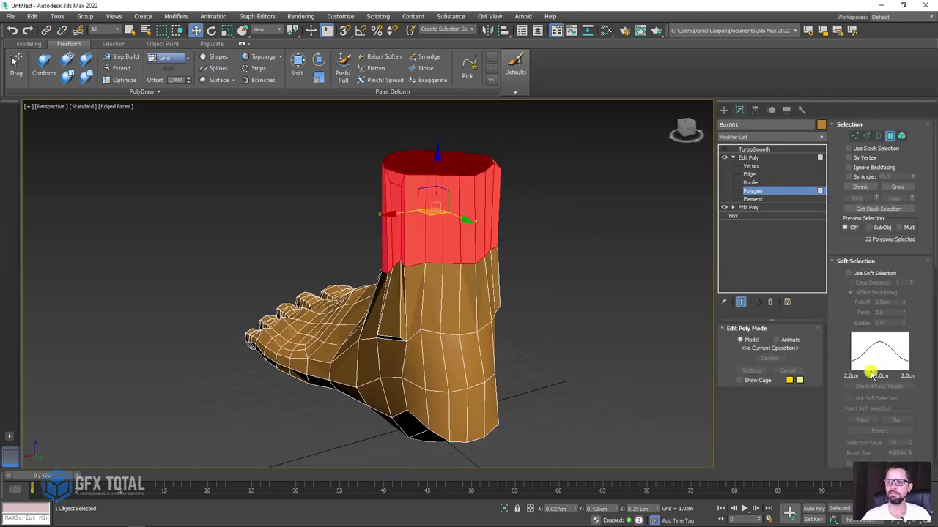
pyautogui.click(835, 260)
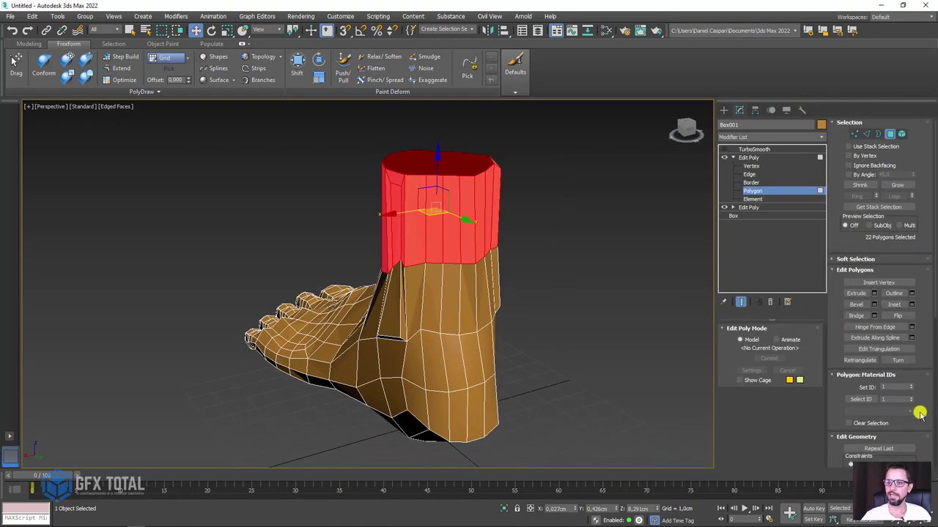
pyautogui.scroll(-2, 913, 146)
pyautogui.scroll(-1, 912, 147)
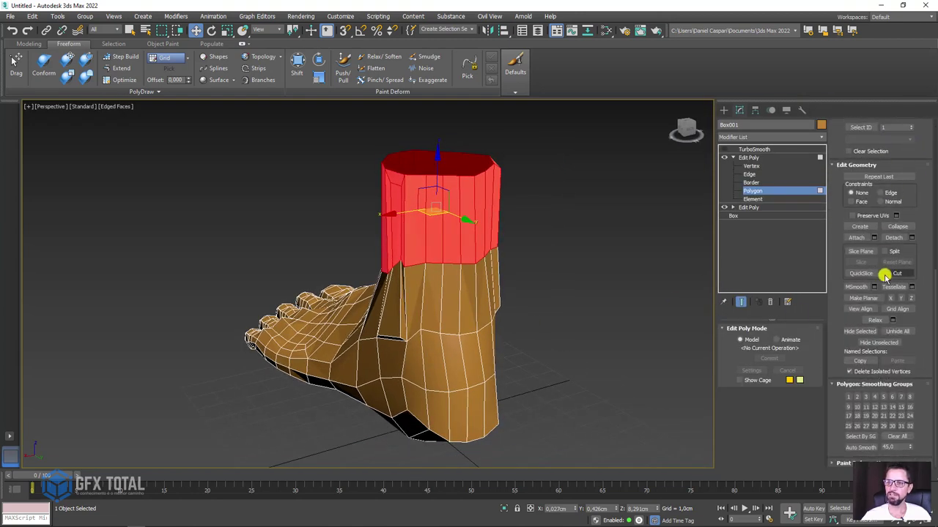
pyautogui.click(876, 320)
# - Close polygon editing on the Edit Poly and show the TurboSmooth settings
pyautogui.keyDown('alt'); pyautogui.moveTo(526, 276); pyautogui.dragTo(569, 272, button='middle'); pyautogui.keyUp('alt')
pyautogui.click(755, 158)
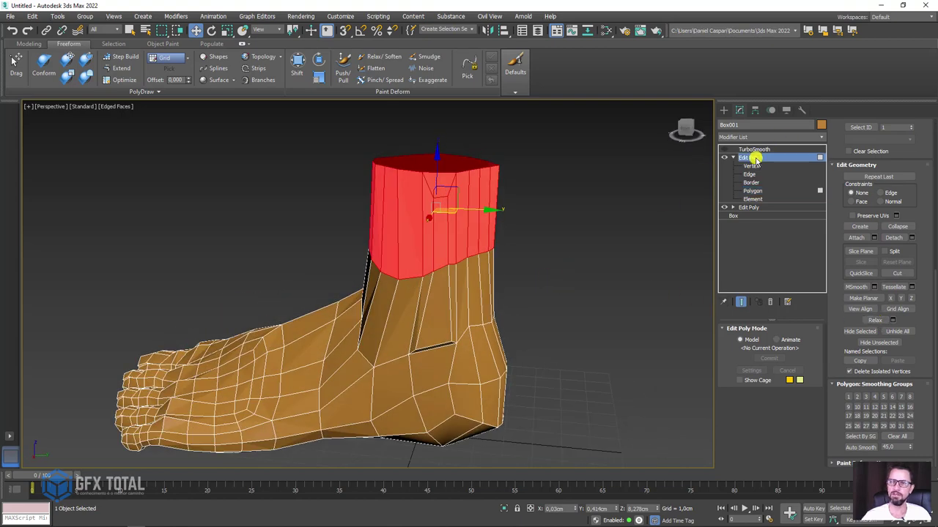
pyautogui.click(754, 150)
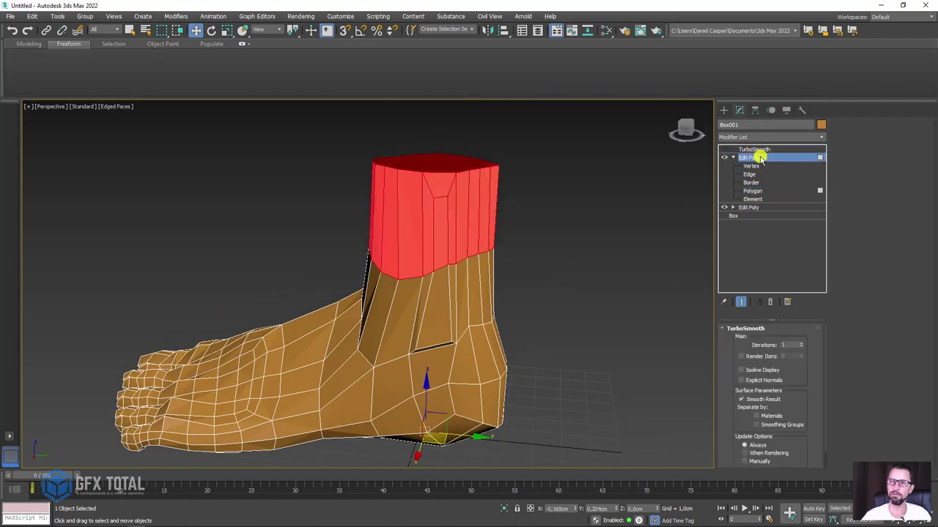
# - Turn on TurboSmooth with edged faces hidden, then reopen Edit Poly edge editing with edges shown
pyautogui.click(754, 149)
pyautogui.click(724, 150)
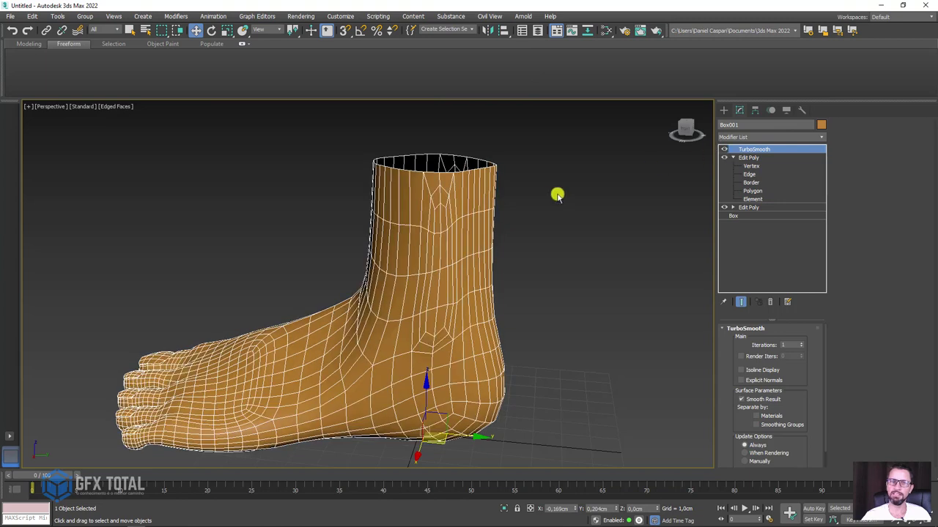
pyautogui.press('F4')
pyautogui.moveTo(433, 295)
pyautogui.keyDown('alt'); pyautogui.mouseDown(button='middle')
pyautogui.moveTo(481, 266)
pyautogui.moveTo(441, 263)
pyautogui.moveTo(588, 256)
pyautogui.moveTo(318, 278)
pyautogui.moveTo(237, 301)
pyautogui.moveTo(328, 285)
pyautogui.mouseUp(button='middle'); pyautogui.keyUp('alt')
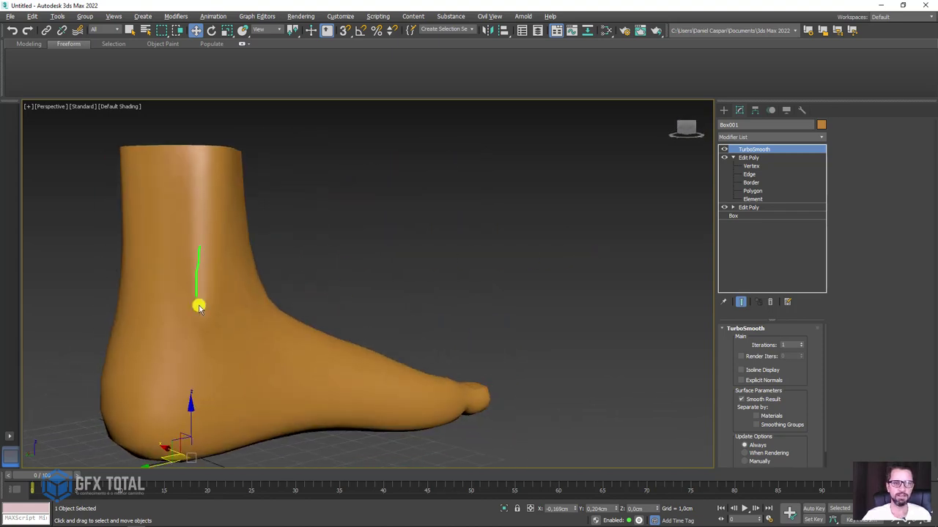
pyautogui.moveTo(404, 273)
pyautogui.keyDown('alt'); pyautogui.mouseDown(button='middle')
pyautogui.moveTo(262, 310)
pyautogui.moveTo(662, 194)
pyautogui.mouseUp(button='middle'); pyautogui.keyUp('alt')
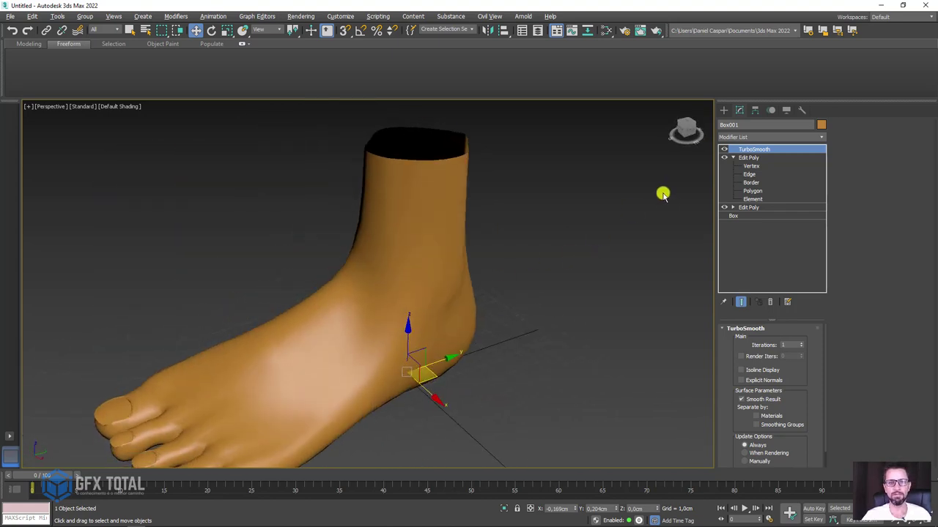
pyautogui.click(749, 174)
pyautogui.press('F4')
# - Toggle TurboSmooth off to view the coarse cage, select an edge, then return to TurboSmooth
pyautogui.scroll(4, 365, 291)
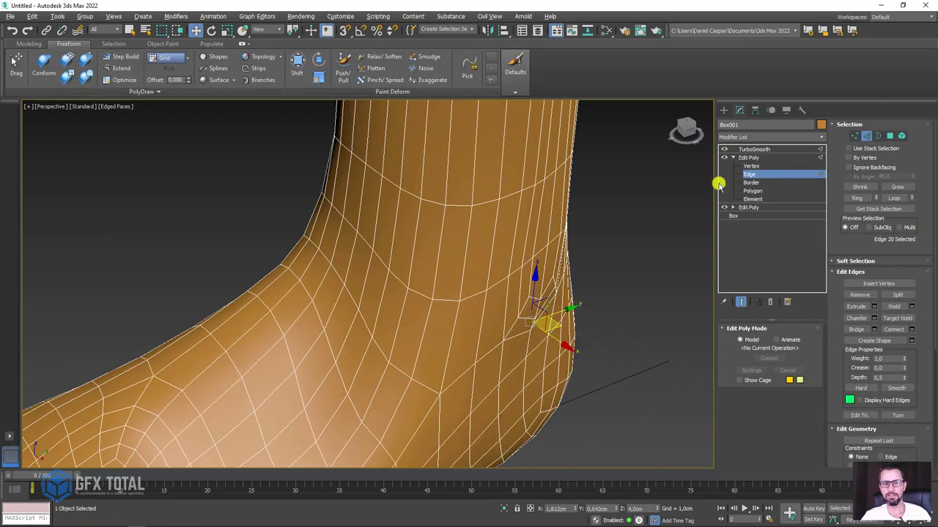
pyautogui.click(724, 149)
pyautogui.click(546, 313)
pyautogui.keyDown('alt'); pyautogui.moveTo(546, 314); pyautogui.dragTo(561, 299, button='middle'); pyautogui.keyUp('alt')
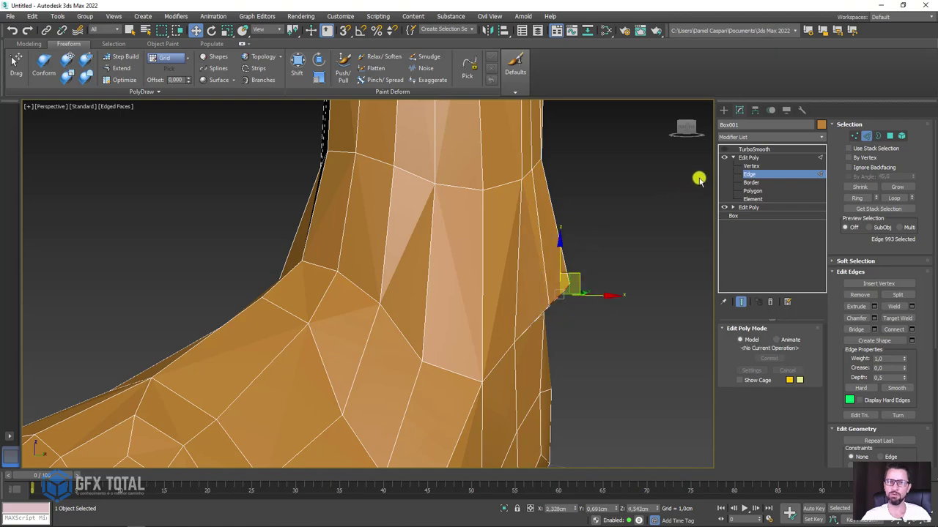
pyautogui.click(755, 150)
# - Hide edged faces and orbit around the smooth, plainly shaded foot
pyautogui.scroll(-3, 624, 251)
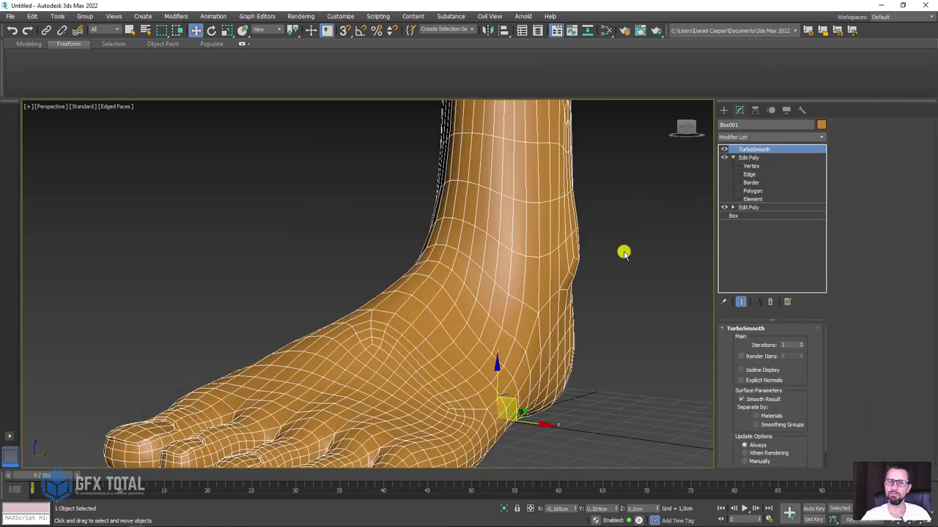
pyautogui.scroll(2, 524, 244)
pyautogui.moveTo(523, 244)
pyautogui.keyDown('alt'); pyautogui.mouseDown(button='middle')
pyautogui.moveTo(594, 272)
pyautogui.moveTo(397, 288)
pyautogui.moveTo(423, 285)
pyautogui.mouseUp(button='middle'); pyautogui.keyUp('alt')
pyautogui.press('F4')
pyautogui.scroll(-3, 483, 234)
pyautogui.moveTo(484, 235)
pyautogui.keyDown('alt'); pyautogui.mouseDown(button='middle')
pyautogui.moveTo(476, 274)
pyautogui.moveTo(327, 291)
pyautogui.mouseUp(button='middle'); pyautogui.keyUp('alt')
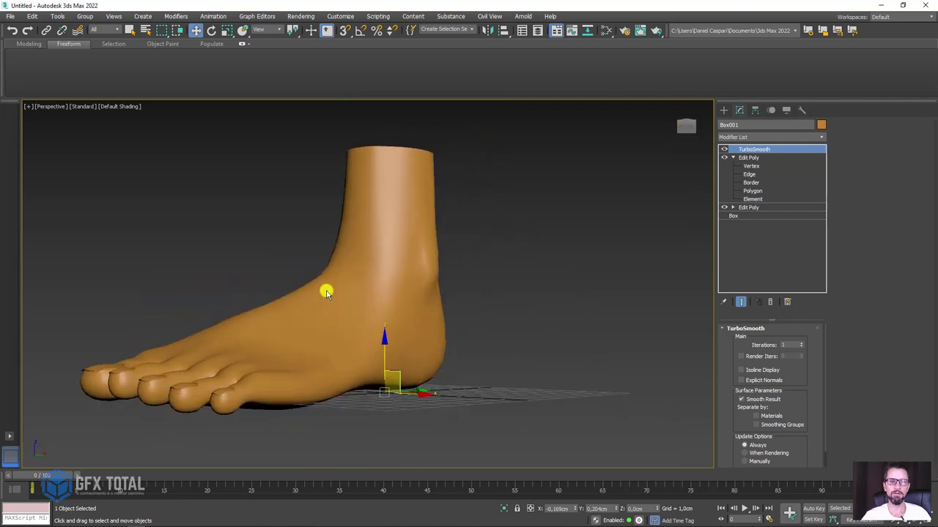
pyautogui.scroll(2, 439, 251)
pyautogui.moveTo(438, 251)
pyautogui.keyDown('alt'); pyautogui.mouseDown(button='middle')
pyautogui.moveTo(462, 331)
pyautogui.moveTo(452, 386)
pyautogui.moveTo(463, 343)
pyautogui.moveTo(431, 264)
pyautogui.moveTo(423, 337)
pyautogui.moveTo(467, 313)
pyautogui.mouseUp(button='middle'); pyautogui.keyUp('alt')
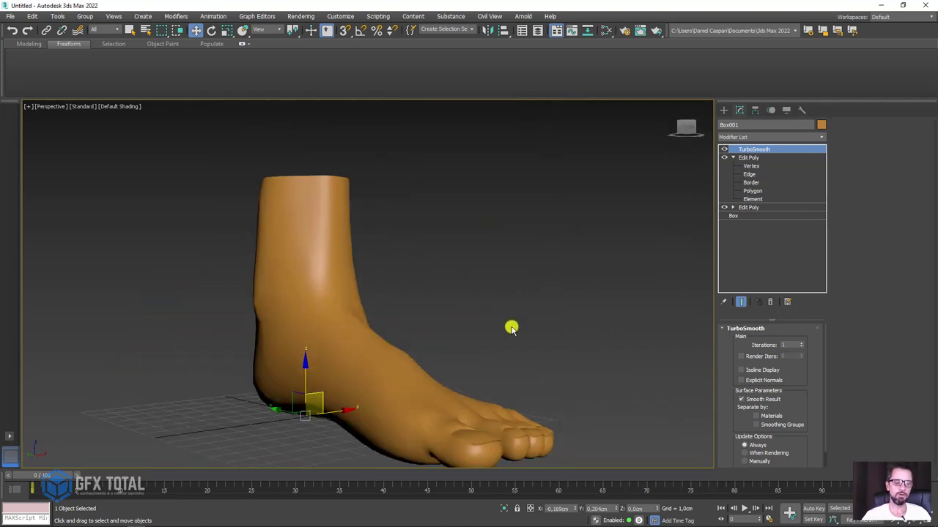